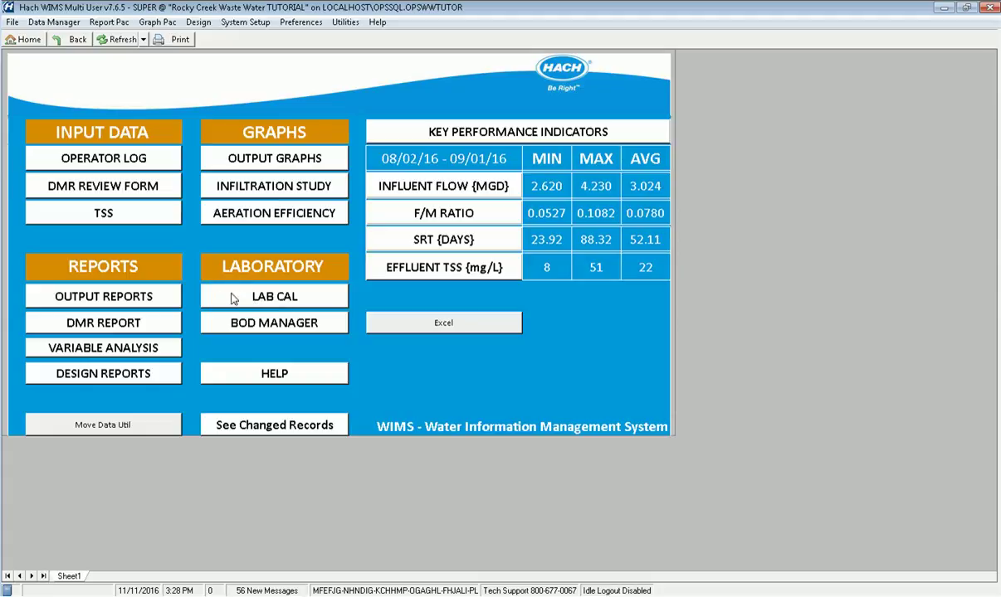
Launch the LabCal sample calendar from LAB CAL under LABORATORY on the WIMS home screen.
click(236, 302)
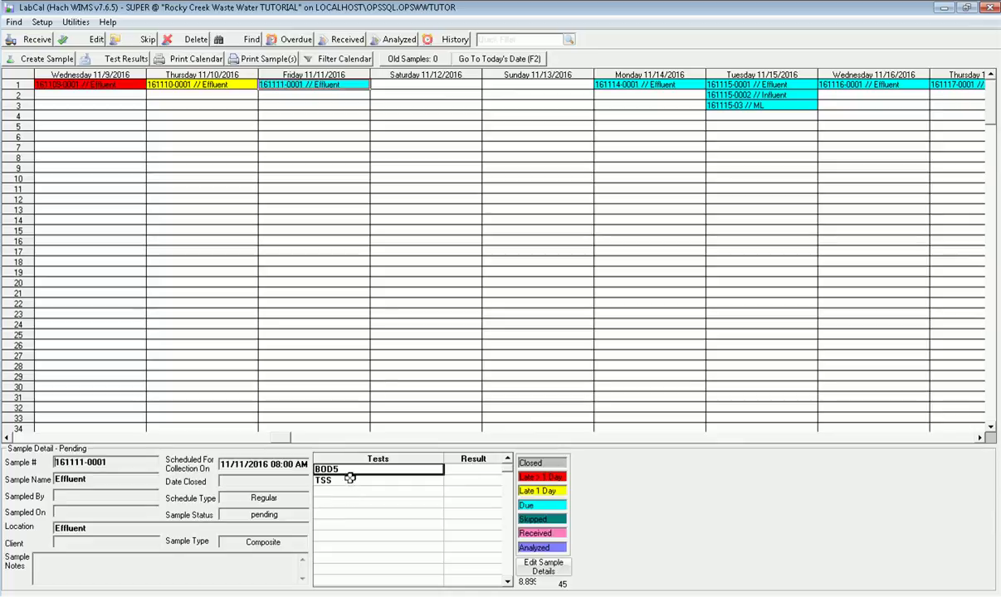
click(190, 84)
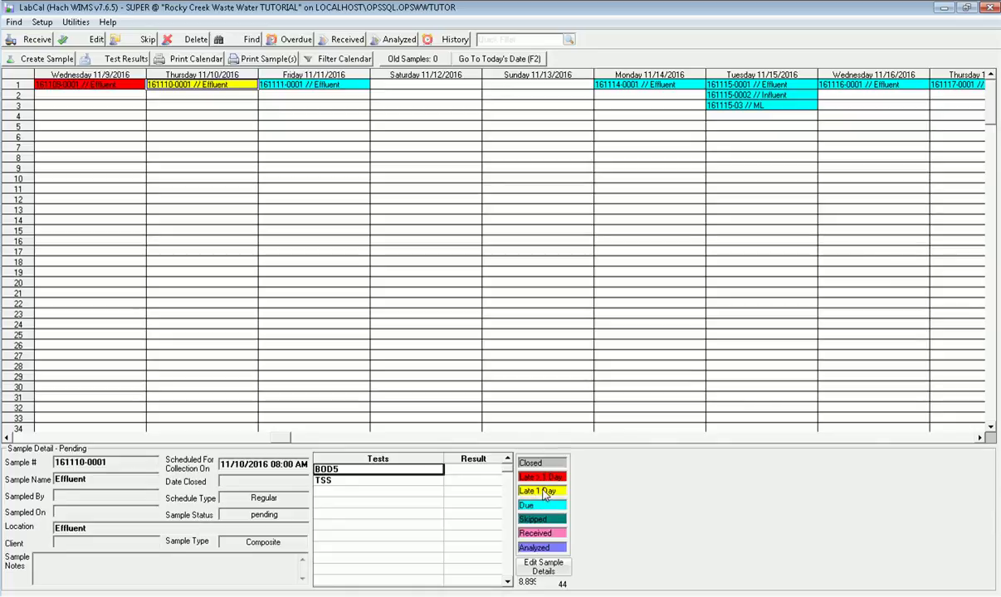
click(123, 86)
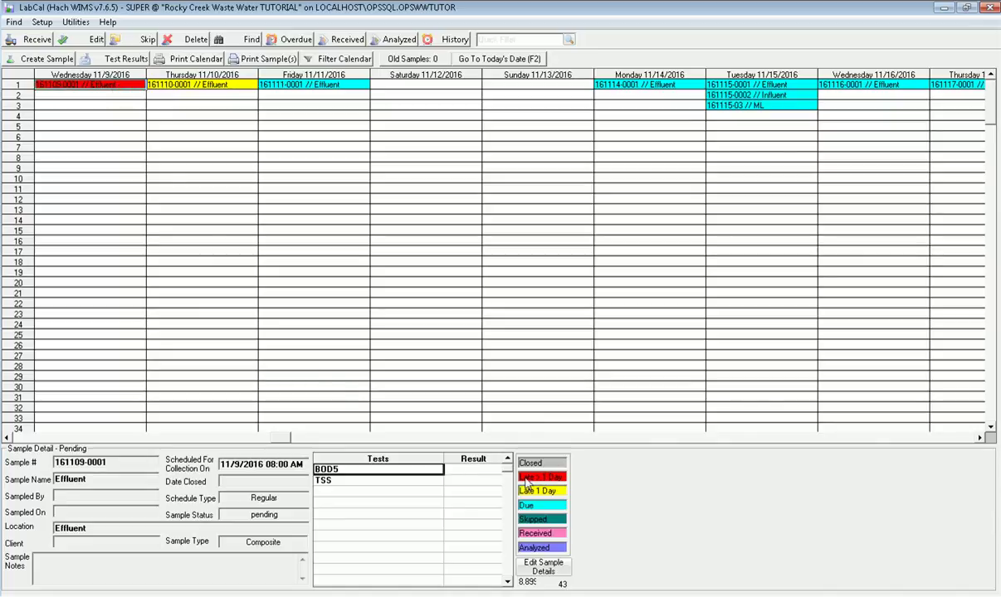
click(6, 437)
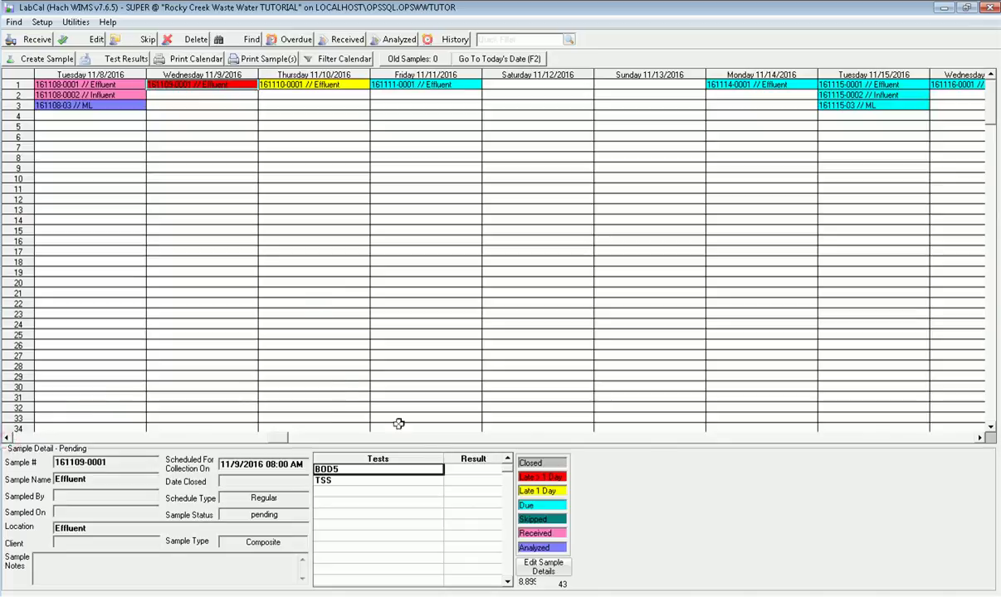
click(108, 85)
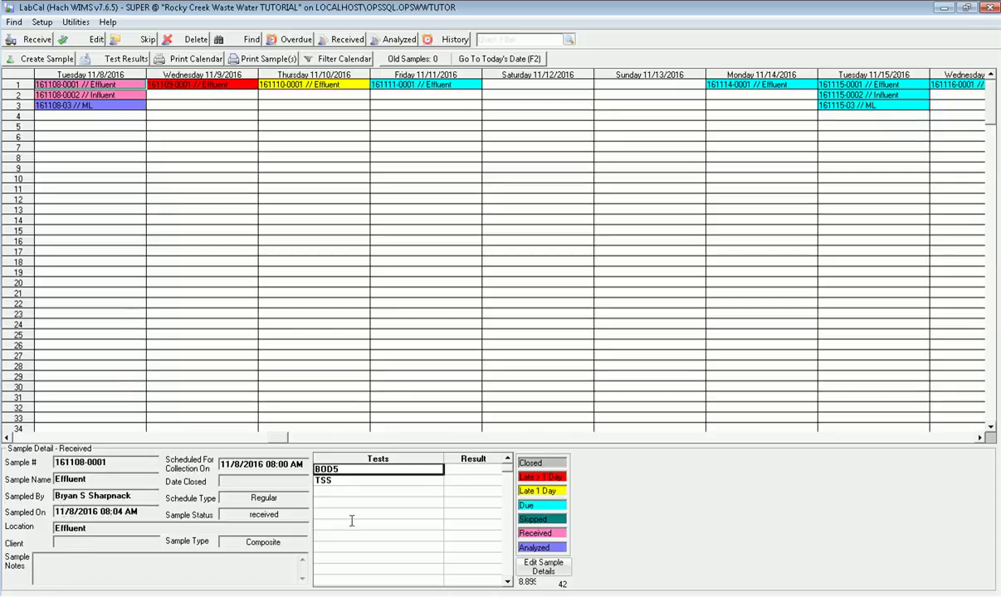
click(66, 105)
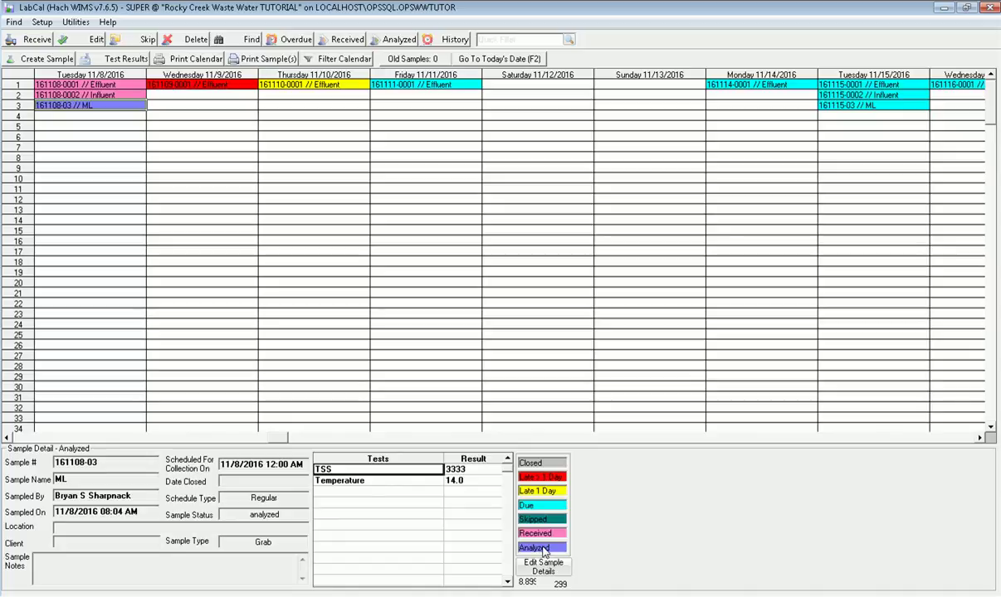
click(164, 96)
key(Left)
key(Left)
key(Left)
key(Left)
key(Left)
key(Left)
key(Left)
key(Right)
key(Right)
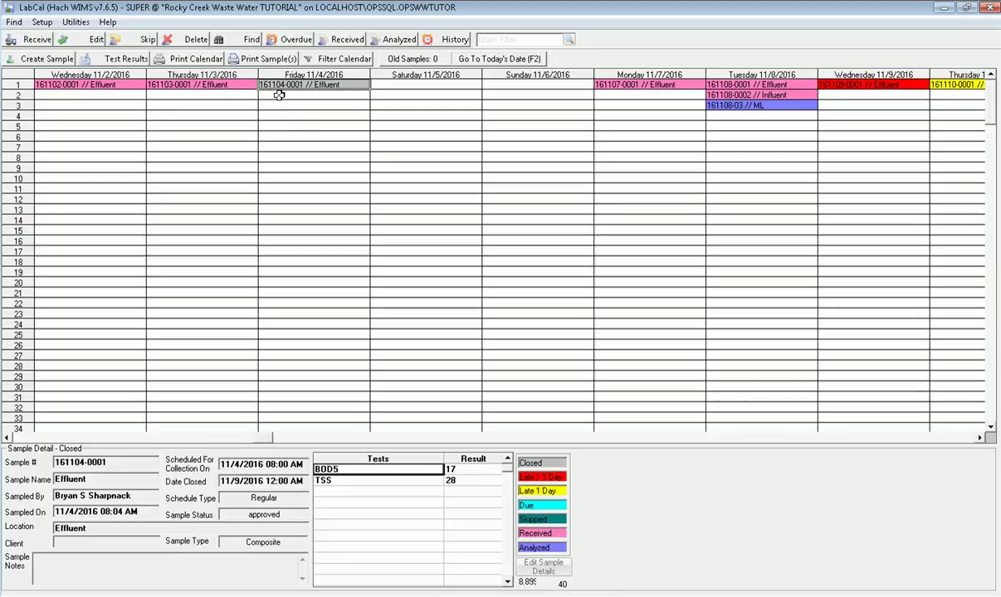
key(Right)
key(Right)
key(Right)
key(Right)
key(Right)
key(Right)
key(Right)
key(Right)
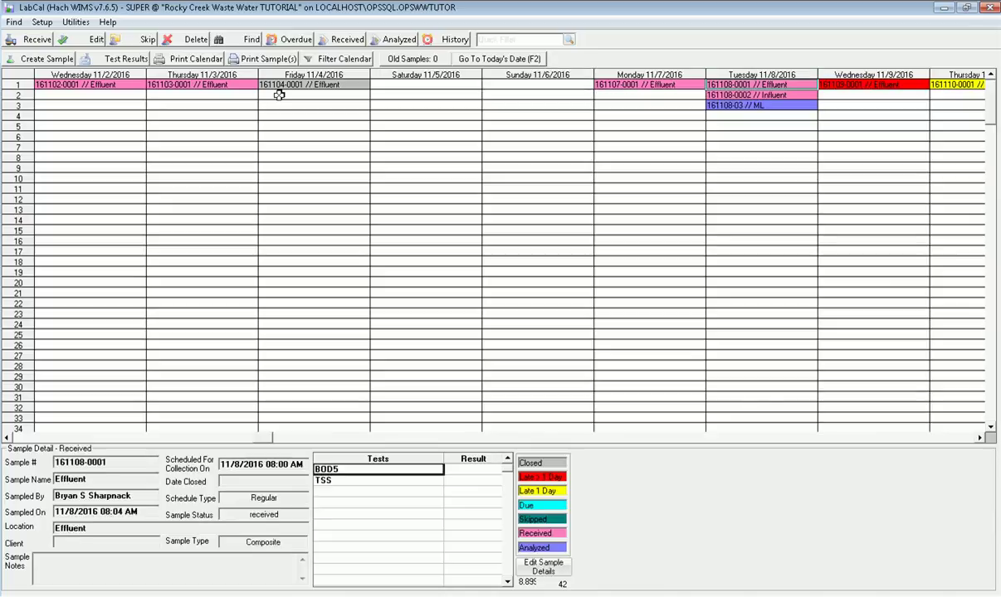
key(Right)
key(Left)
key(Left)
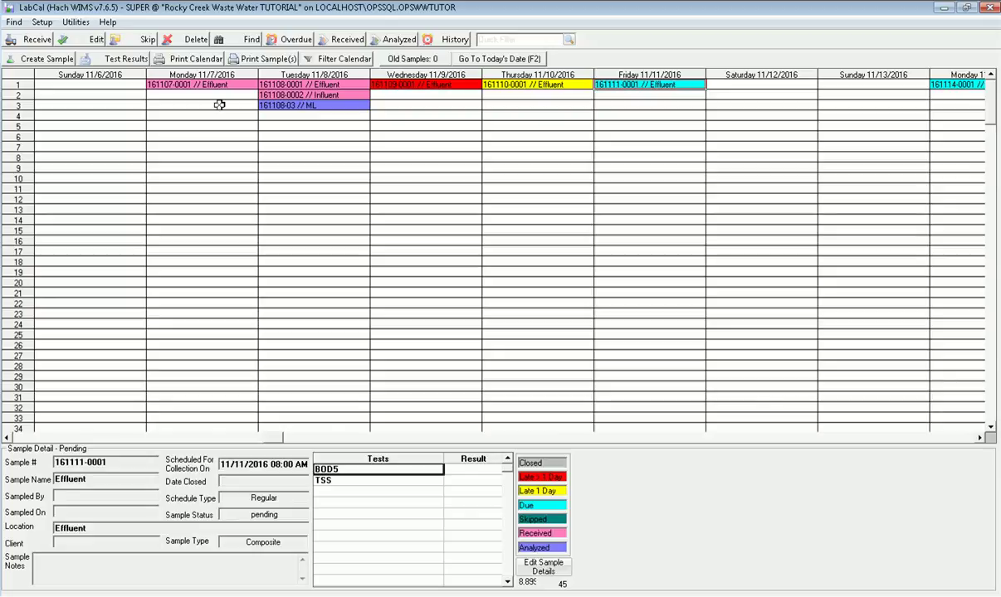
click(43, 22)
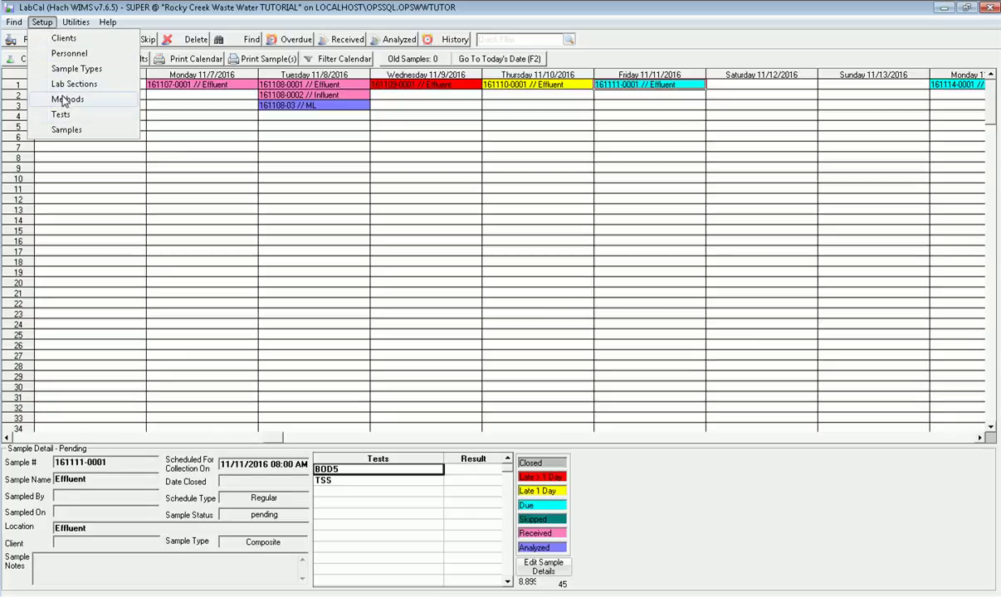
Step through the Setup > Methods records to SM 4500-CL and cancel the Pick Method list.
click(64, 100)
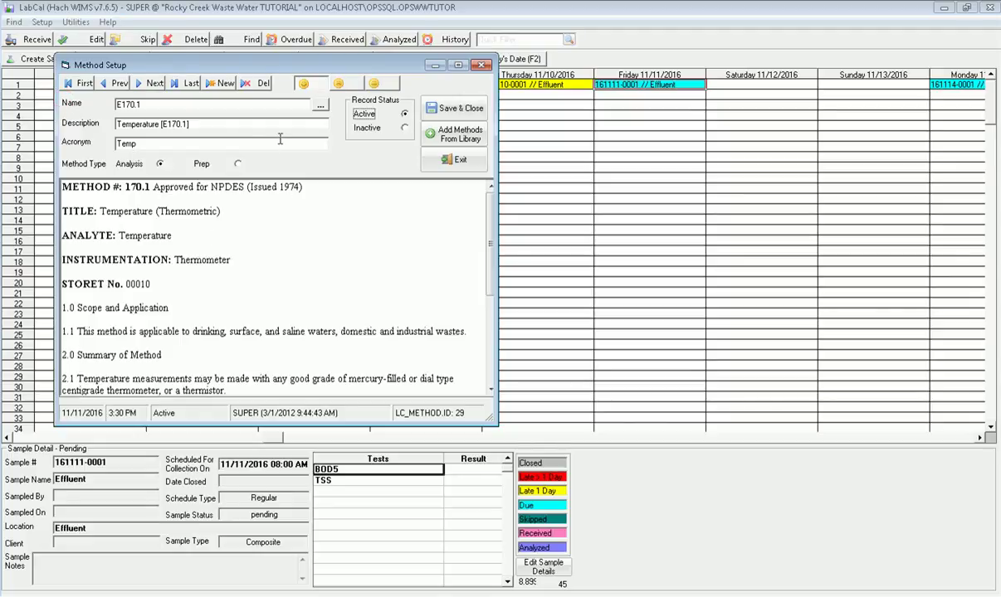
click(151, 83)
click(151, 84)
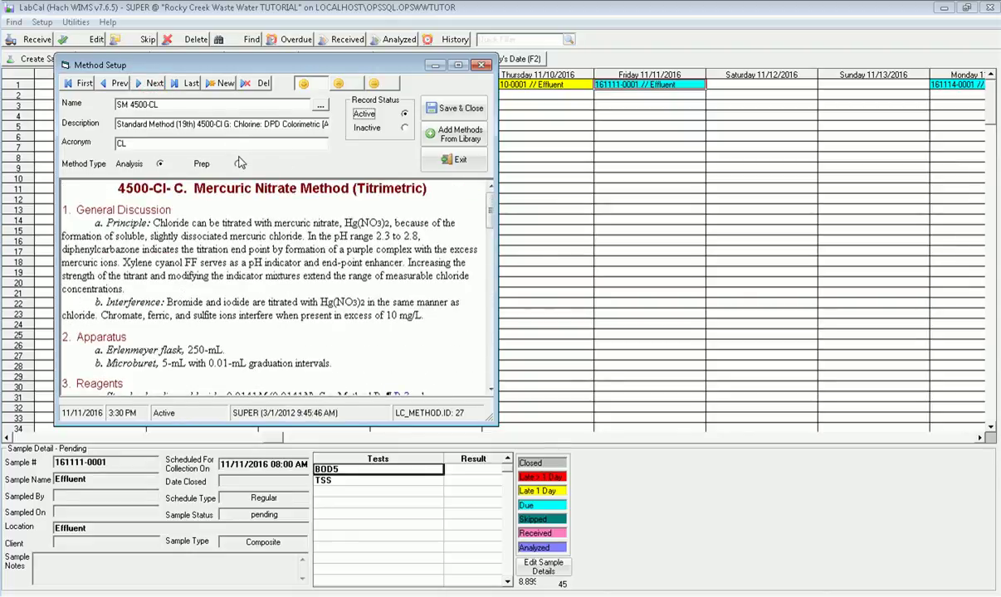
click(319, 107)
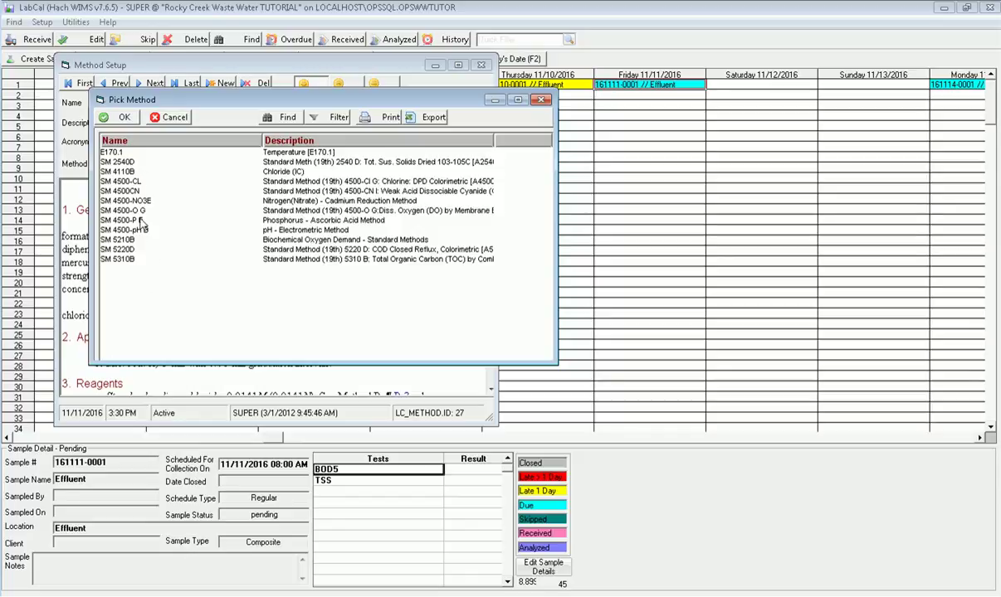
click(167, 117)
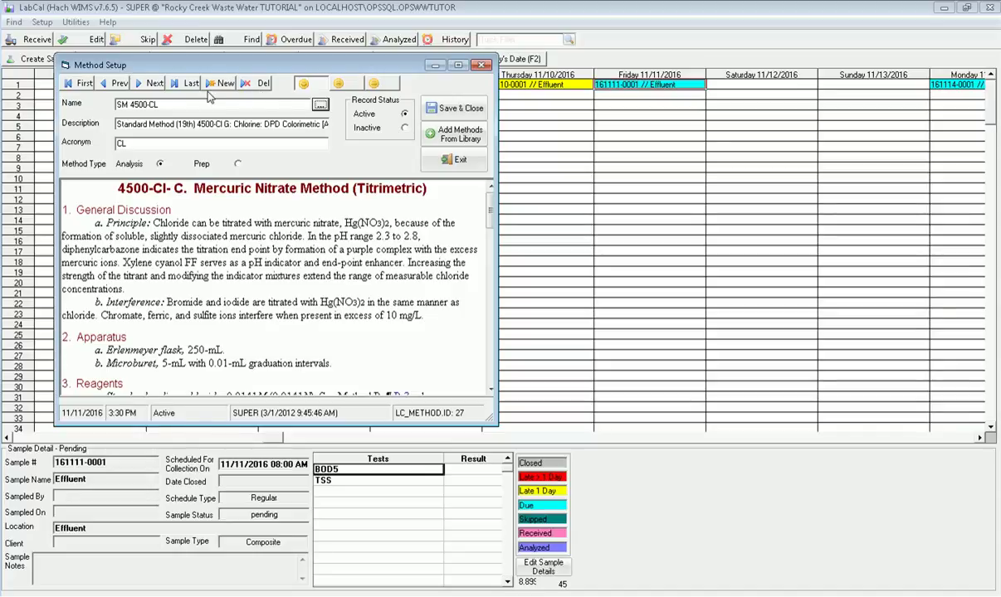
click(431, 133)
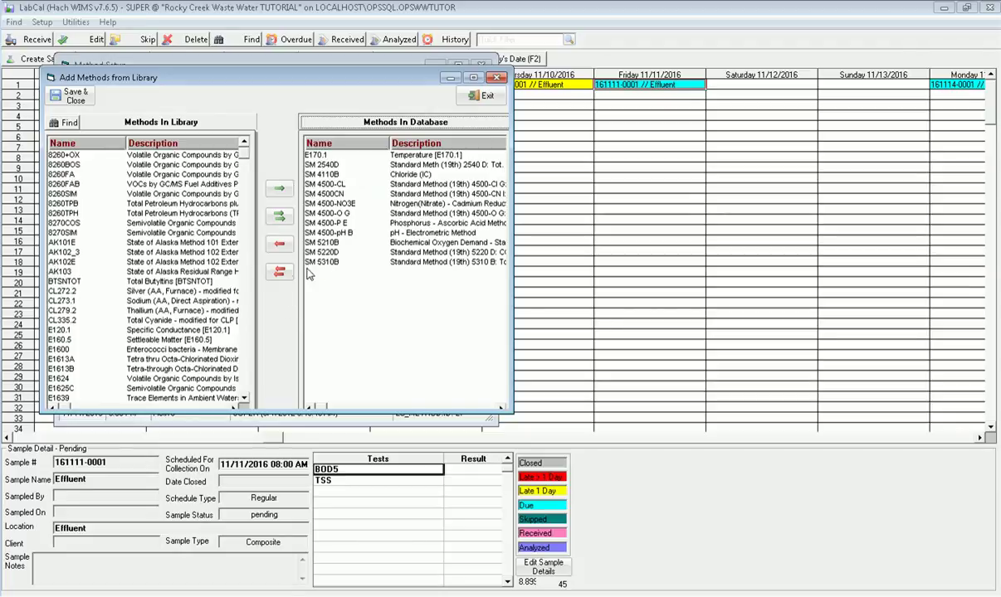
Add library method E200.7 Metals - Trace Elements to the database methods and save.
click(93, 272)
scroll(94, 282, down, 9)
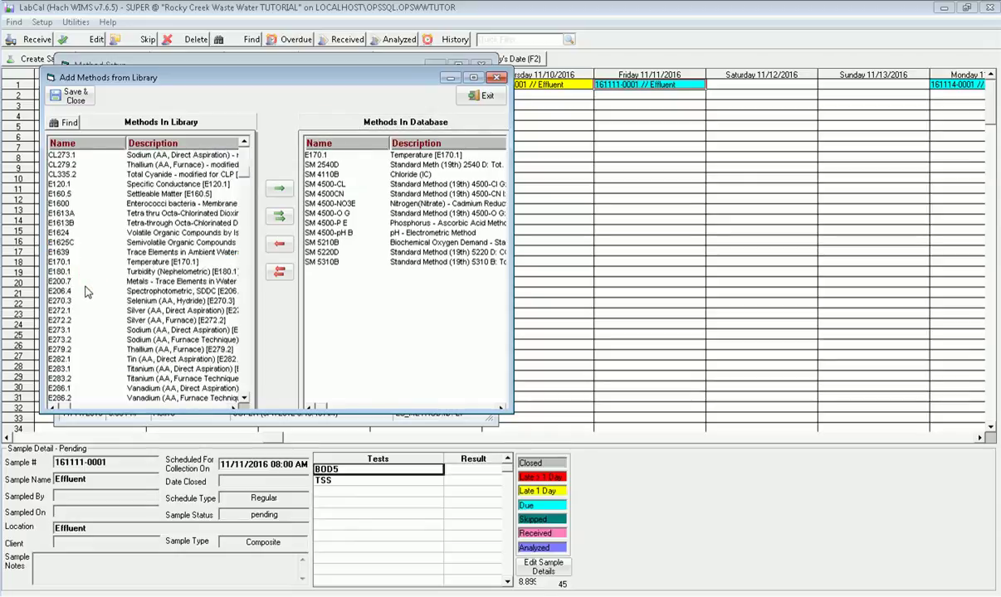
scroll(83, 296, down, 1)
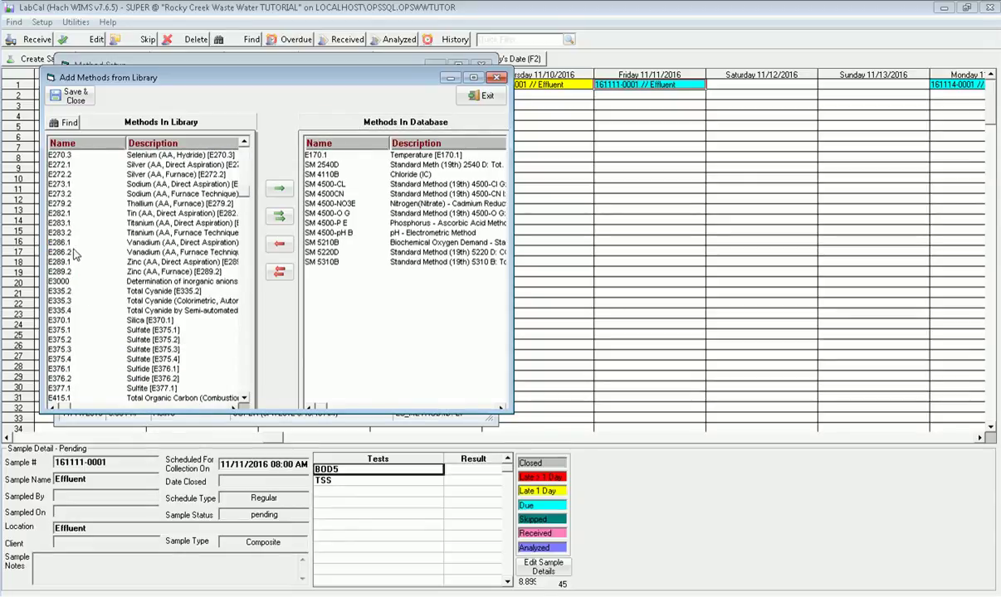
scroll(75, 224, up, 3)
click(74, 224)
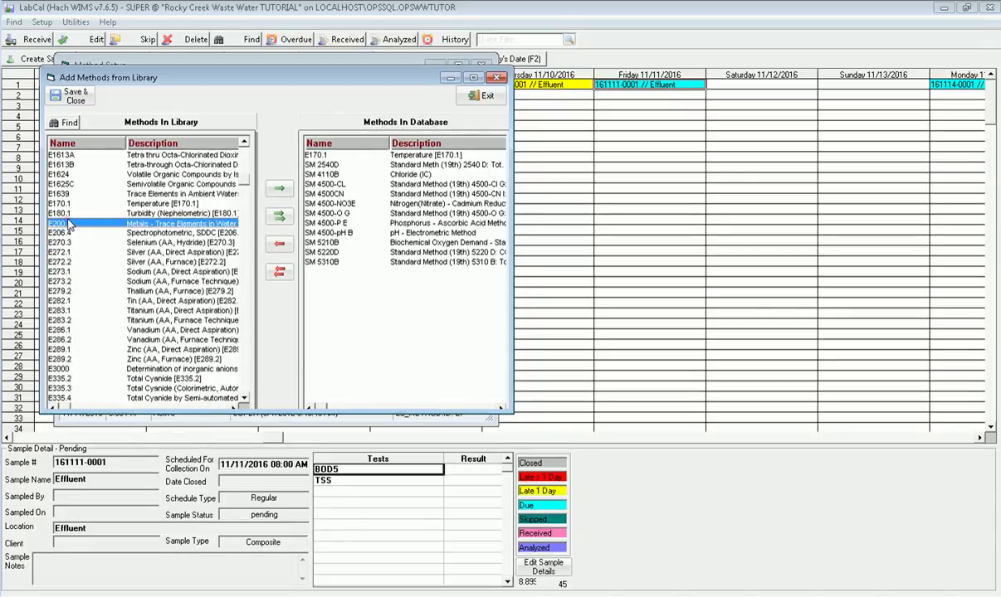
click(278, 189)
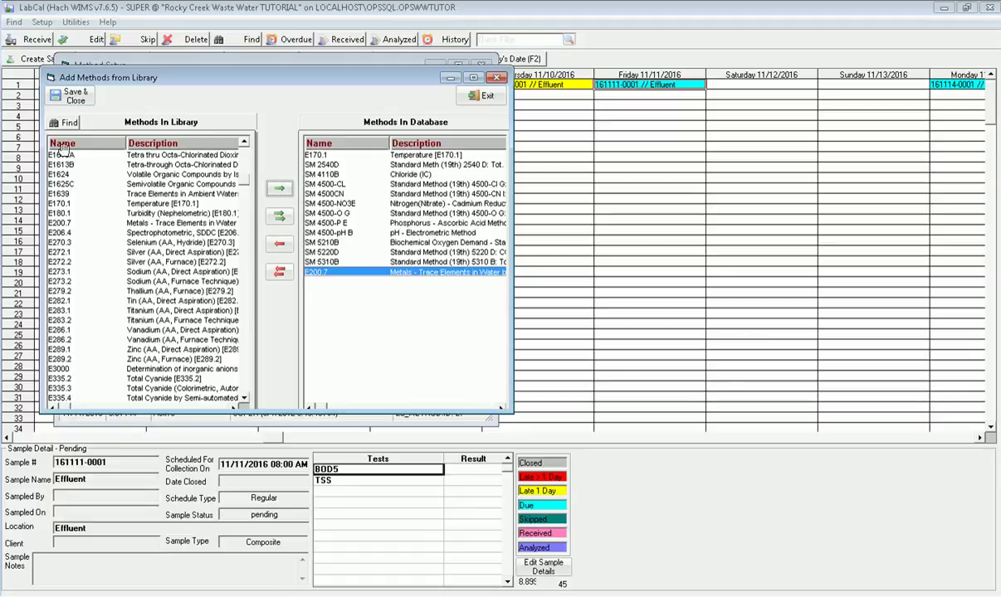
click(75, 98)
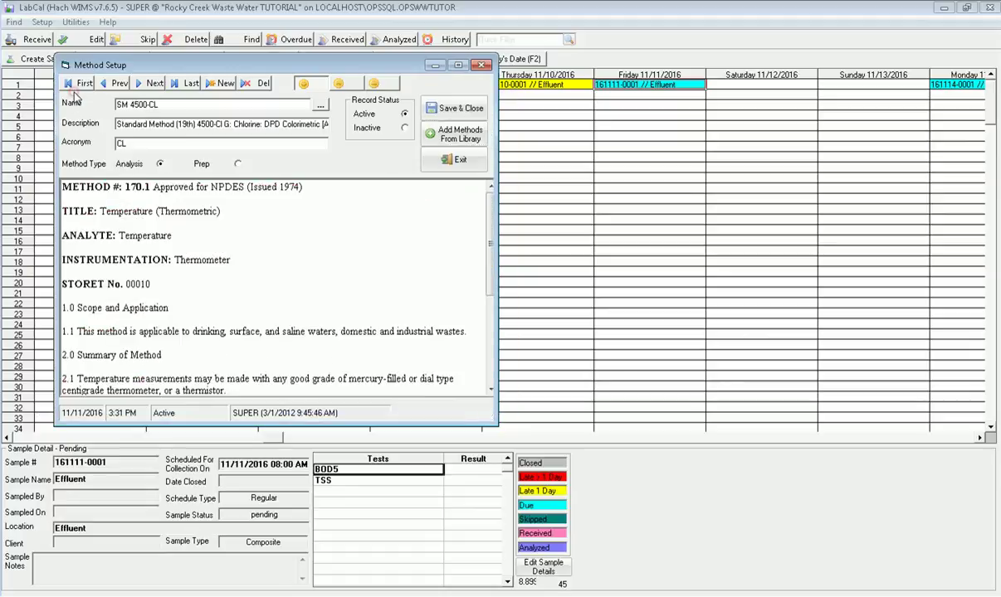
Load the E200.7 record from Pick Method and save it as an active Analysis method.
click(319, 106)
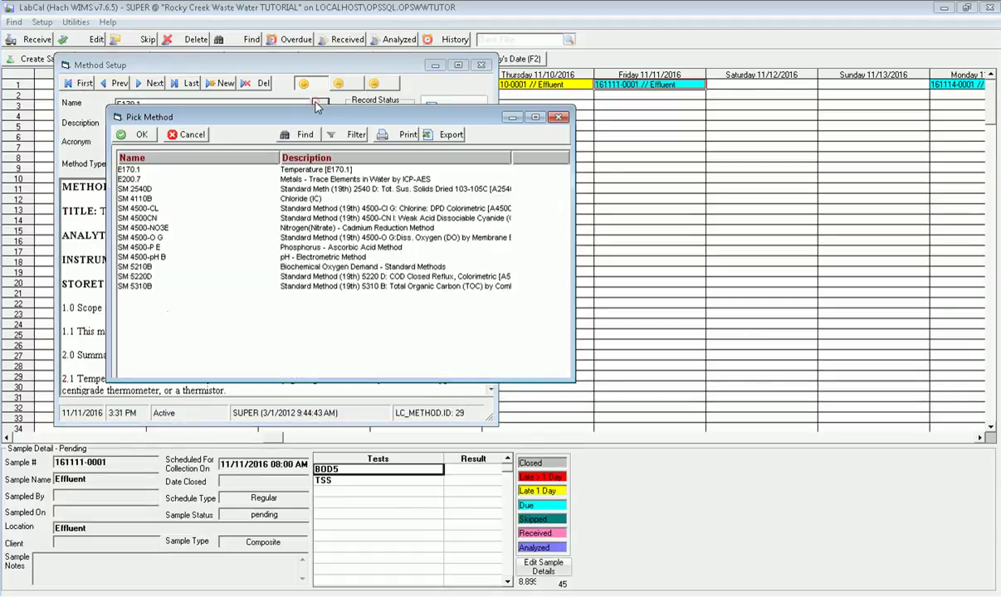
click(137, 178)
click(135, 134)
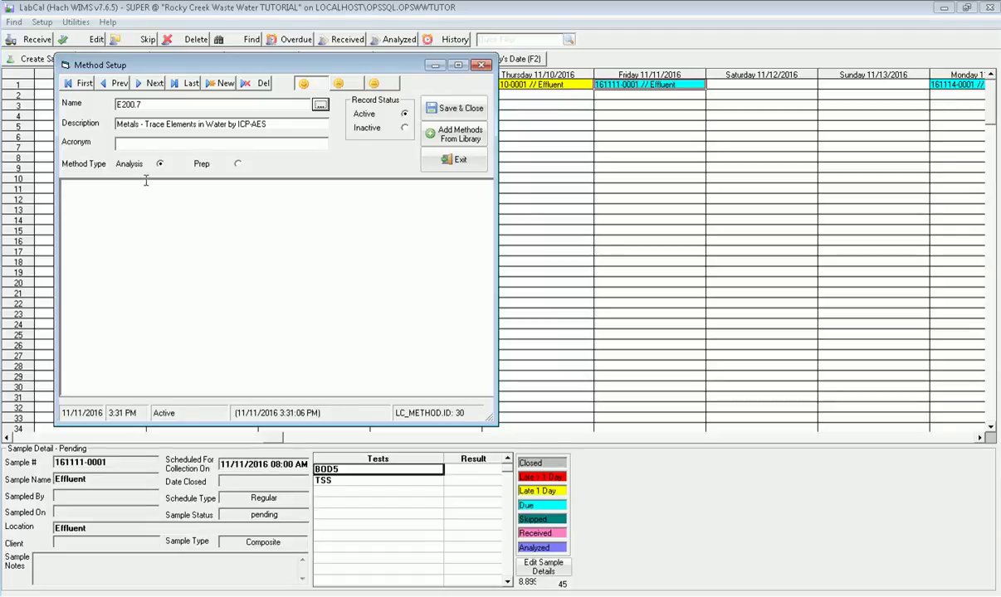
click(90, 184)
click(439, 109)
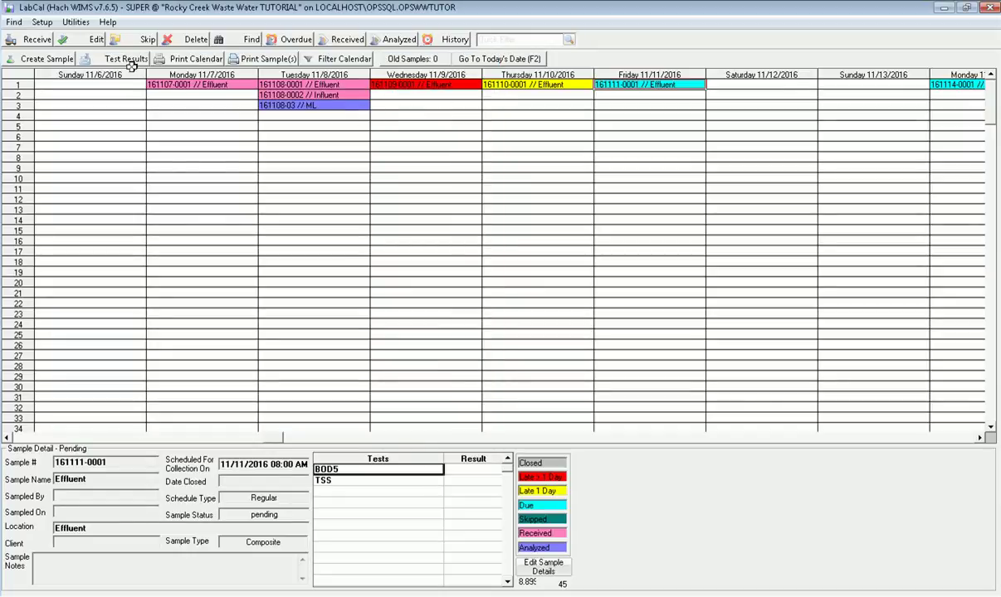
Open Setup > Tests and dismiss the Pick Test list without choosing a test.
click(42, 22)
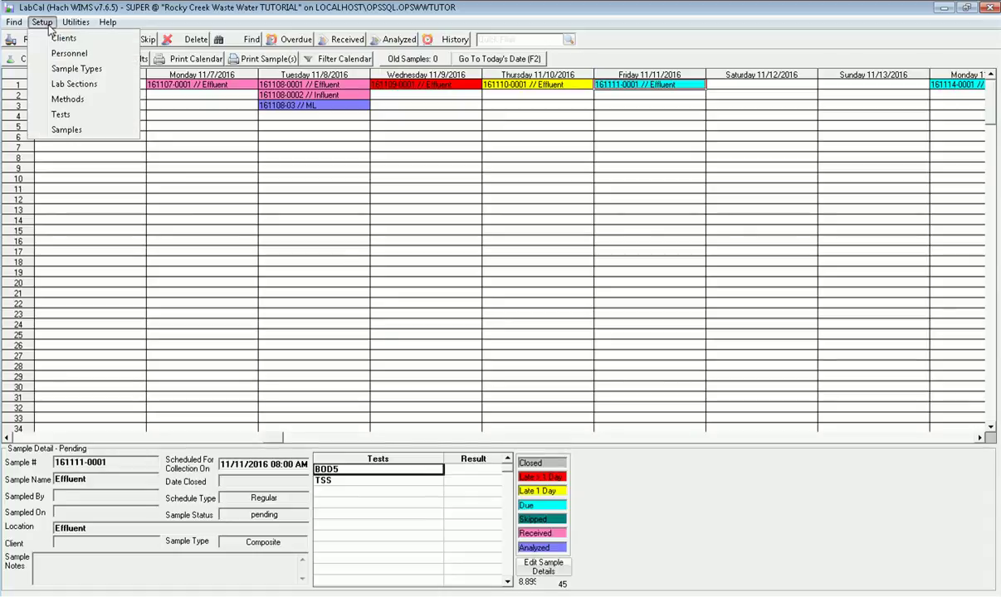
click(58, 115)
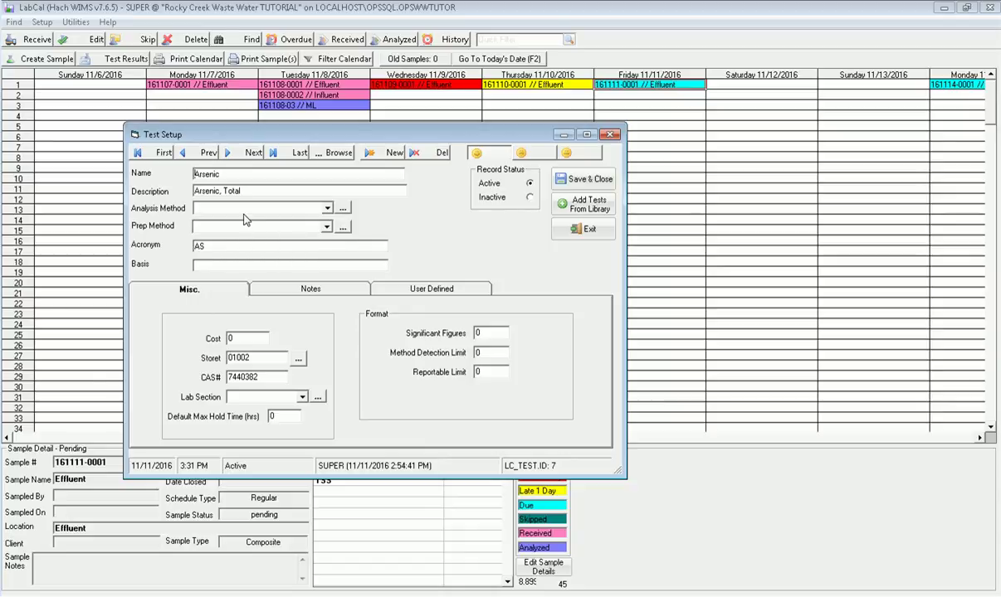
click(319, 155)
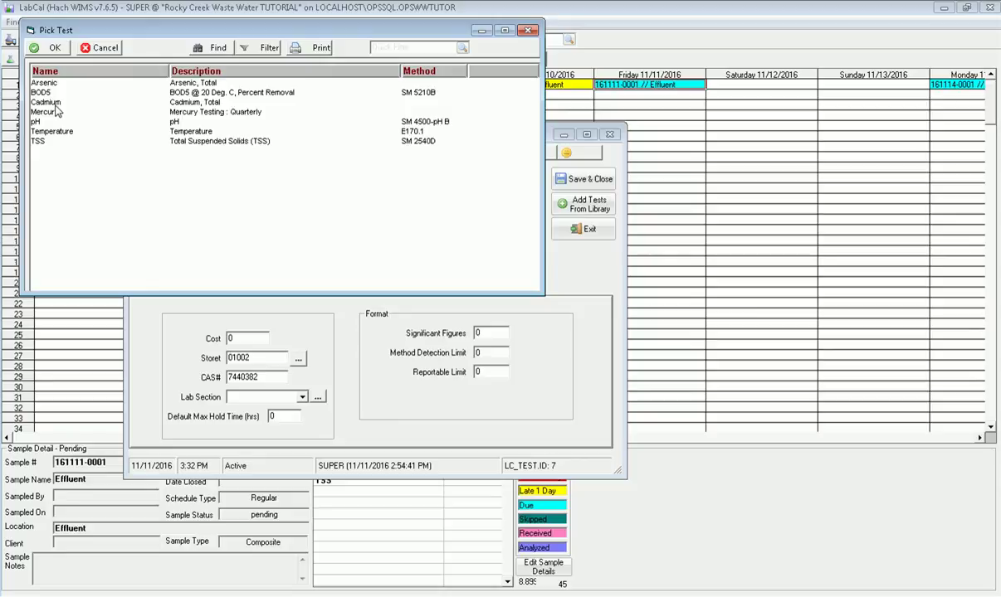
click(98, 48)
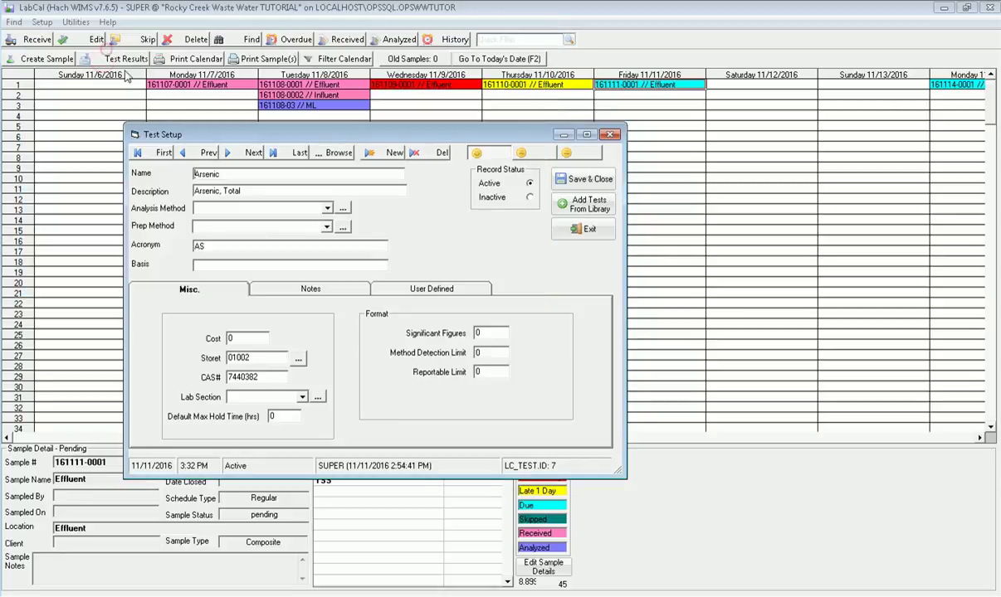
click(581, 207)
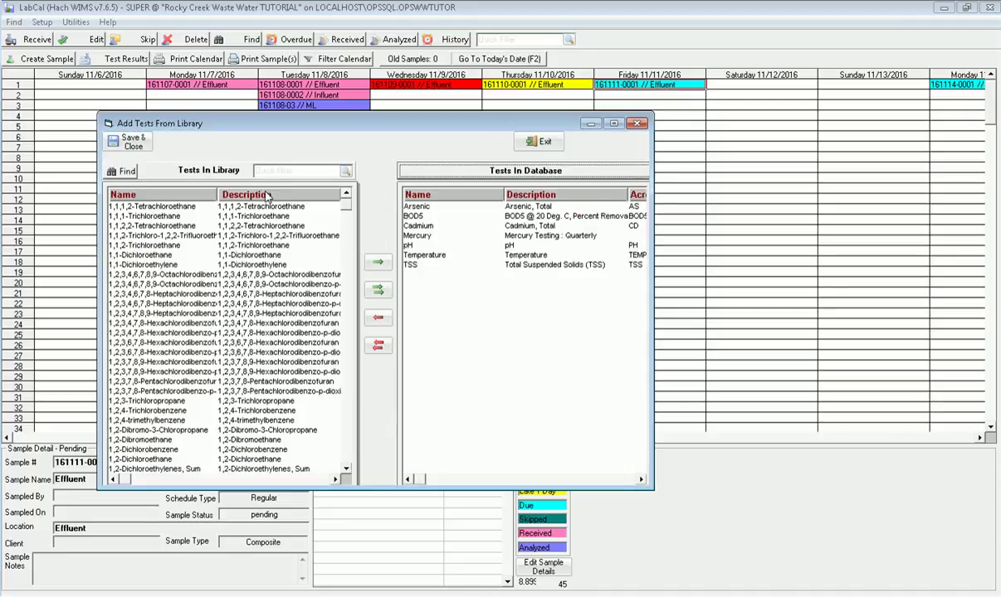
Filter the test library and add Chromium (Total), Copper, Total and Lead, Total.
click(263, 172)
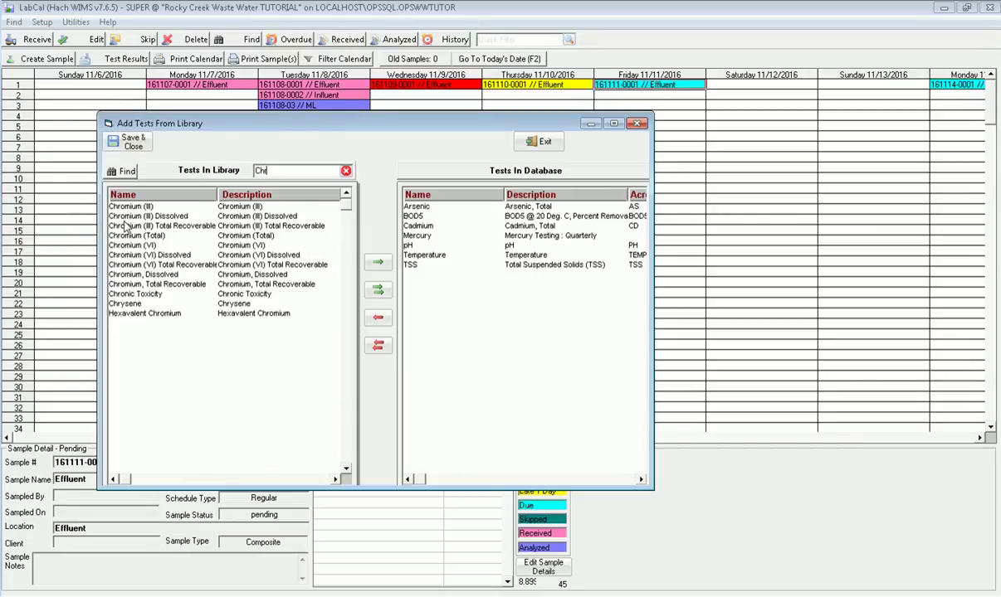
click(124, 237)
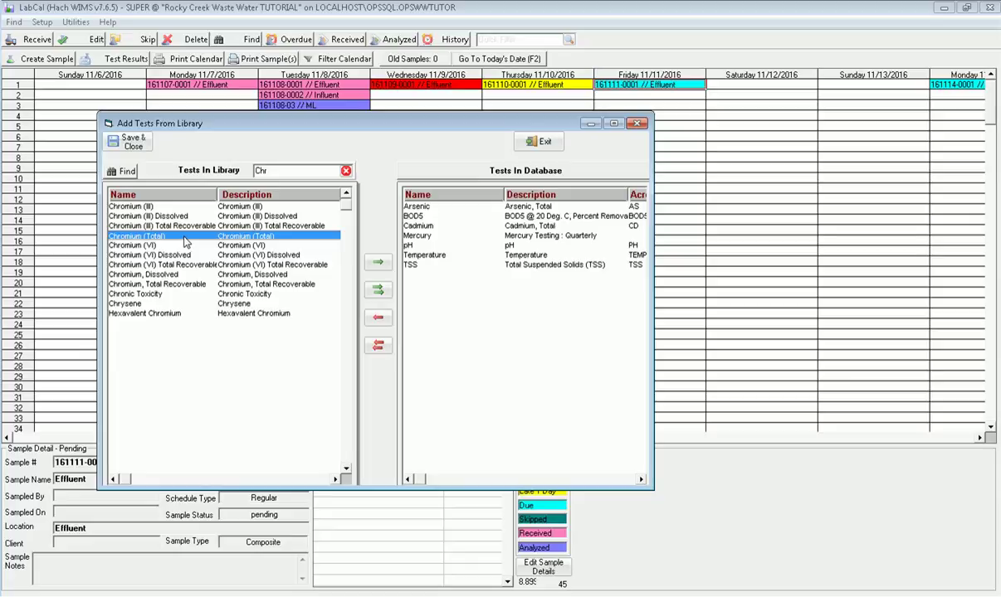
click(377, 262)
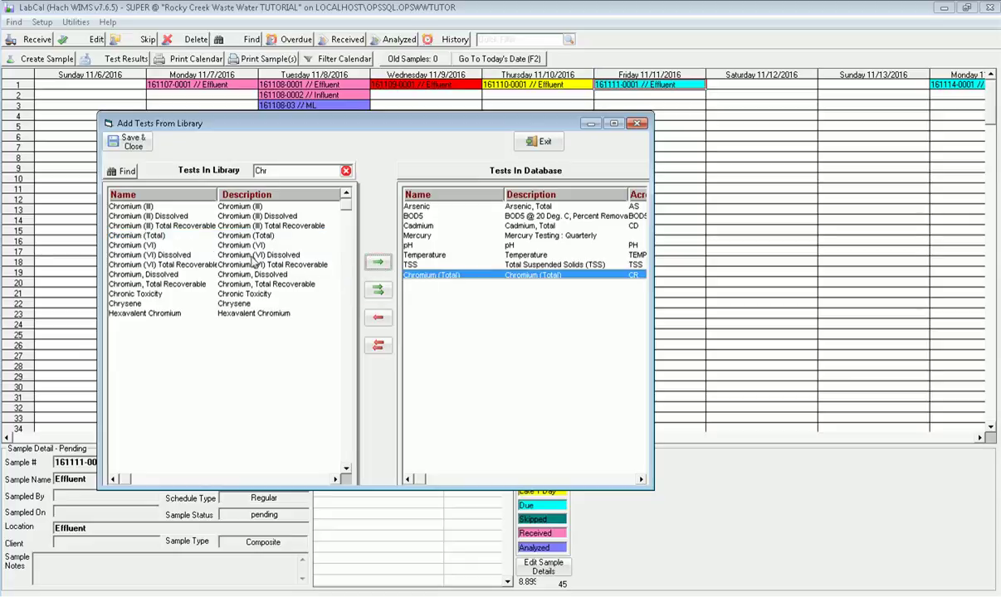
click(269, 172)
double_click(269, 171)
text(Copp)
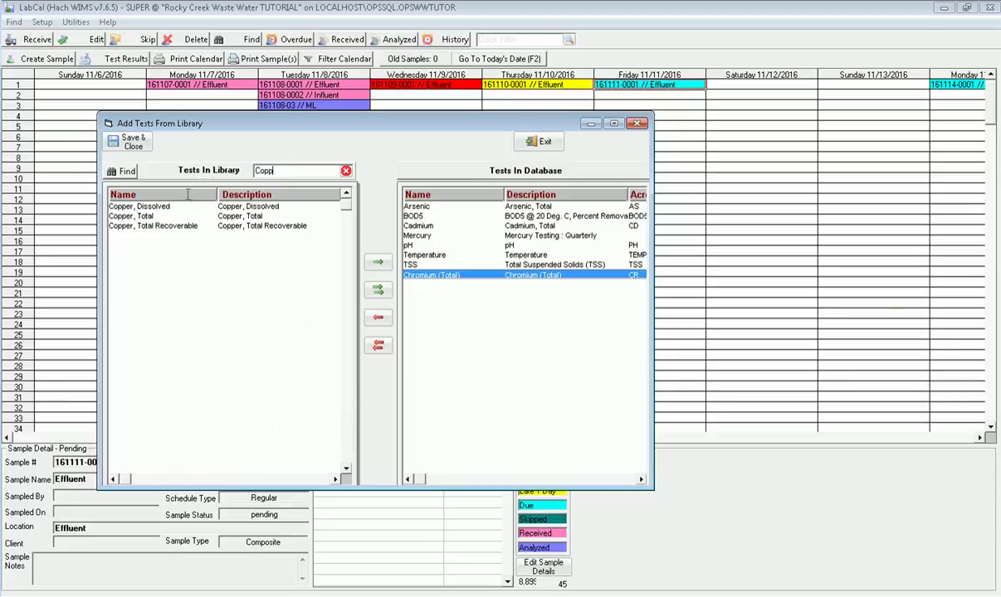
double_click(150, 216)
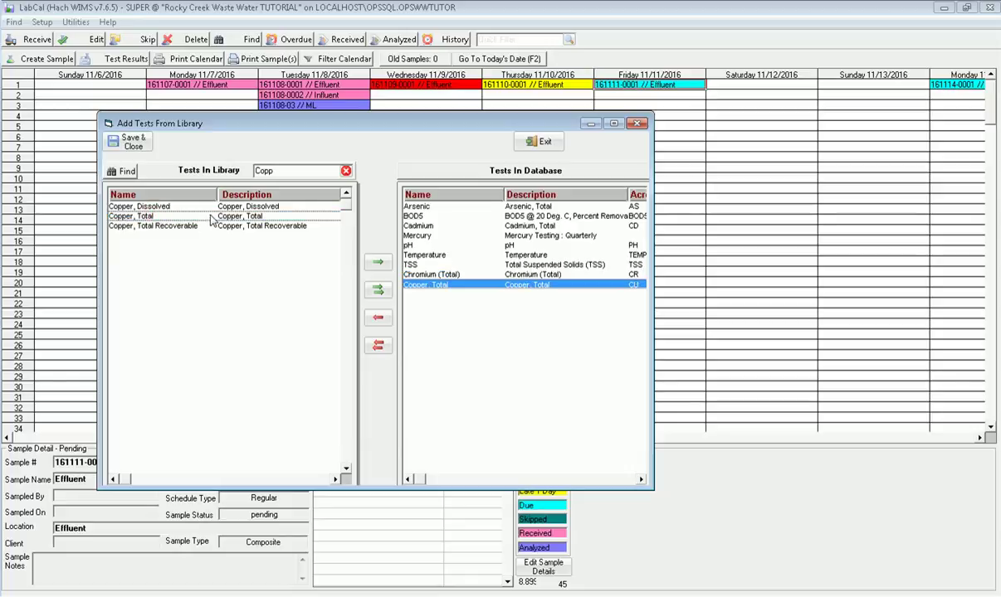
double_click(284, 165)
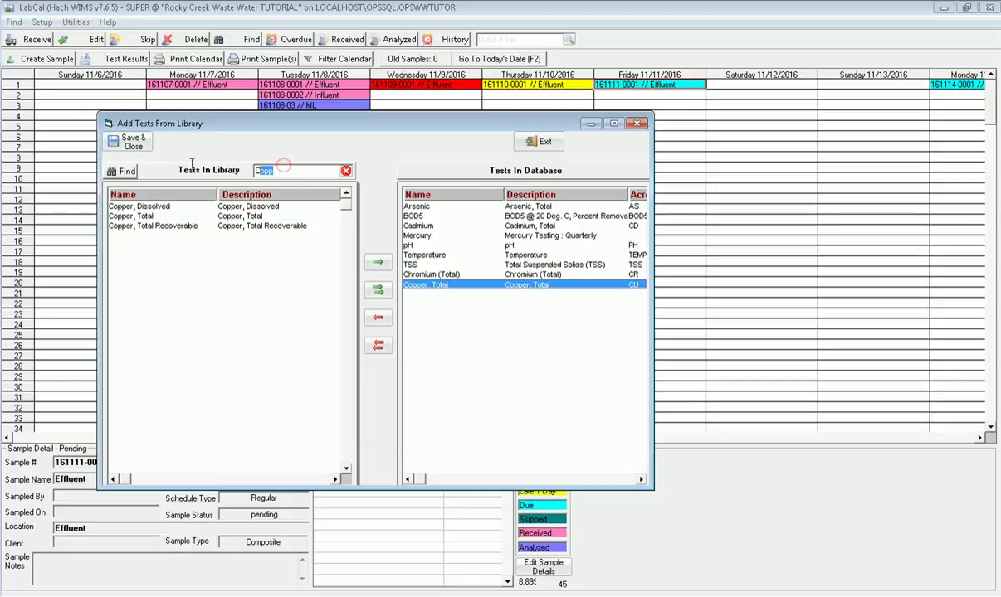
text(Lead)
click(124, 171)
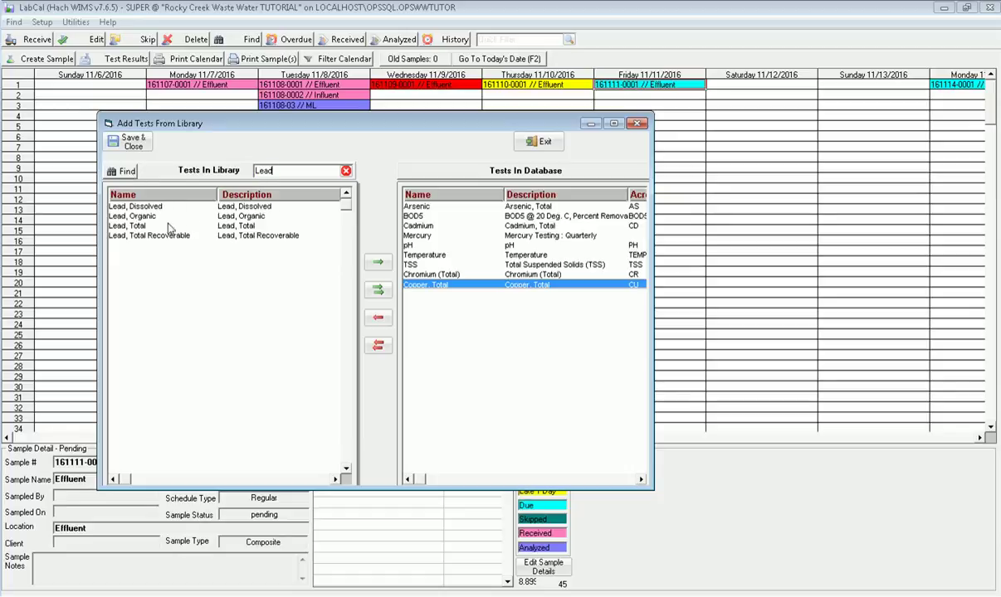
double_click(140, 225)
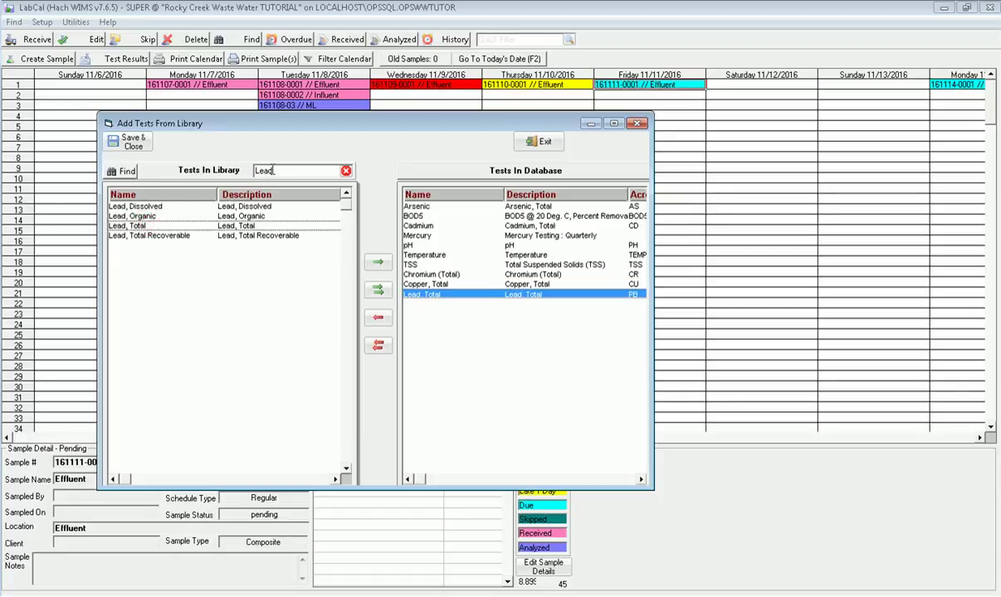
Add Nickel, Total, Silver, Total and Zinc, Total from the library, then save.
double_click(269, 170)
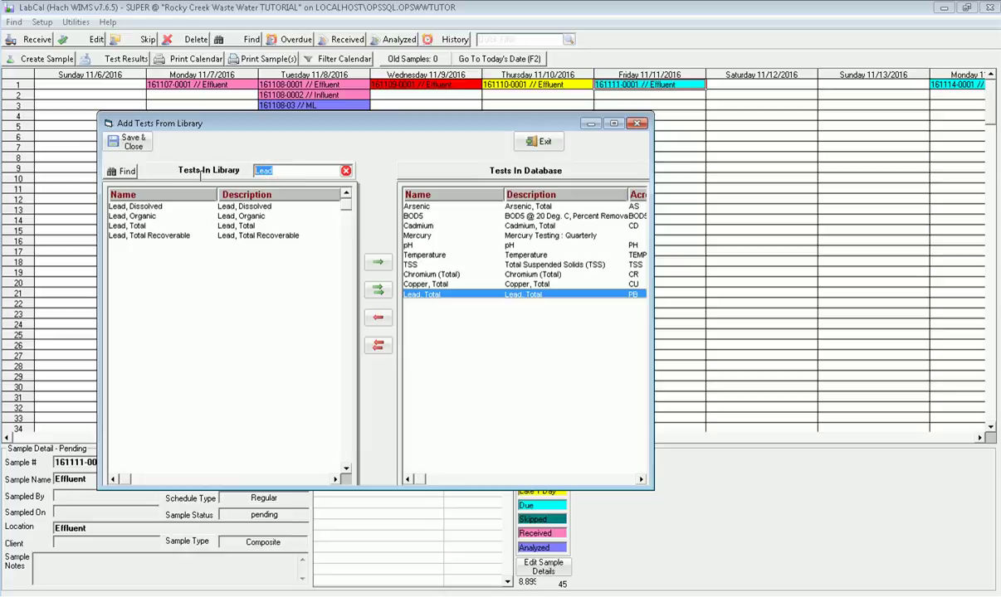
text(Nick)
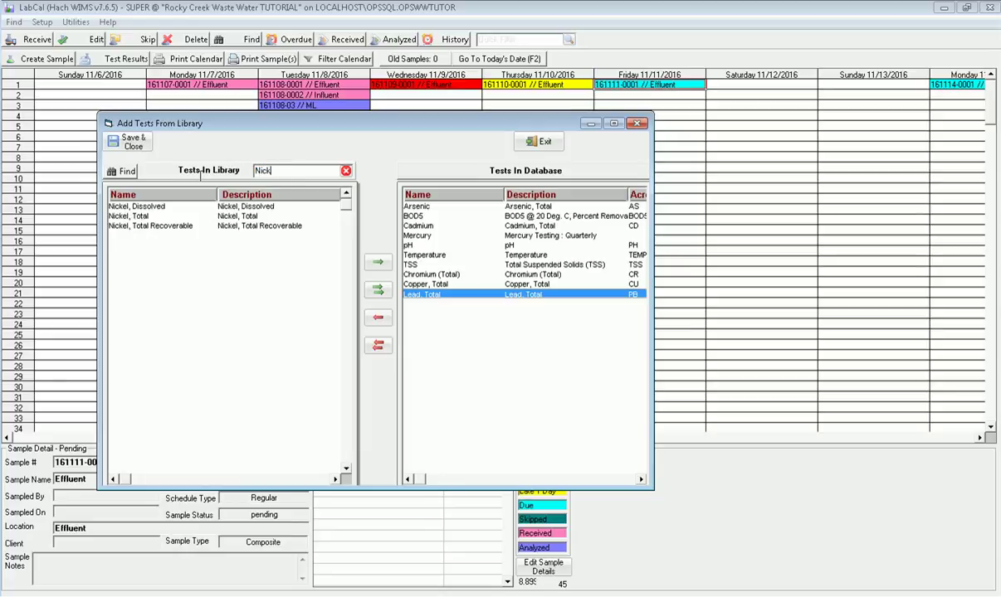
double_click(118, 215)
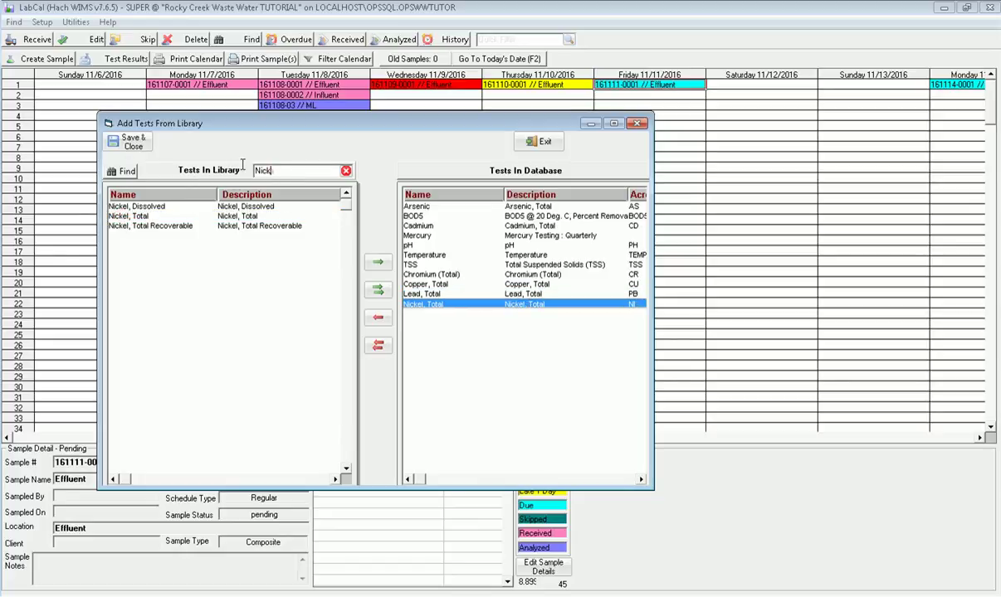
double_click(269, 171)
text(Si)
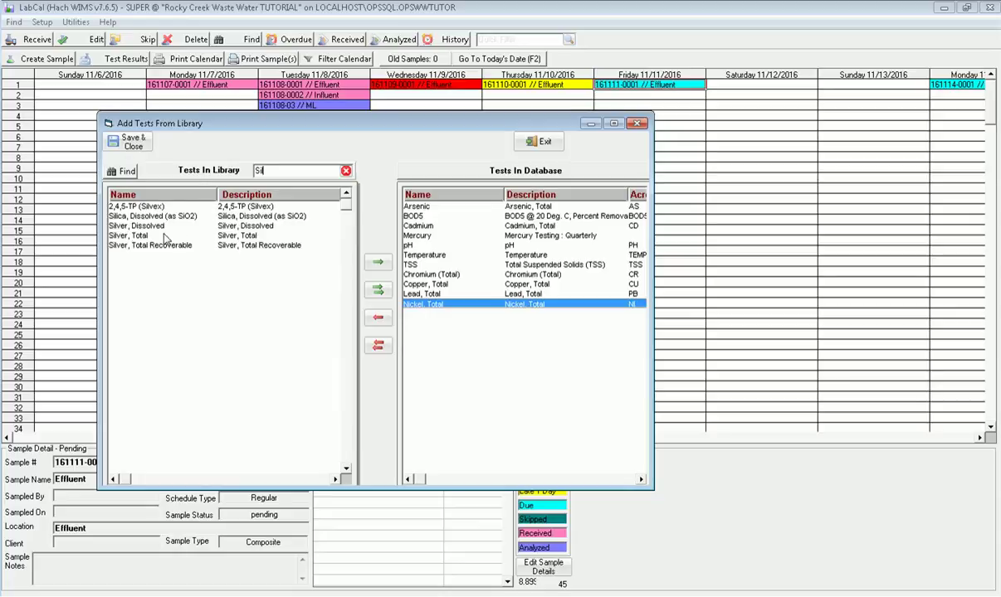
double_click(199, 235)
drag(276, 170, 172, 170)
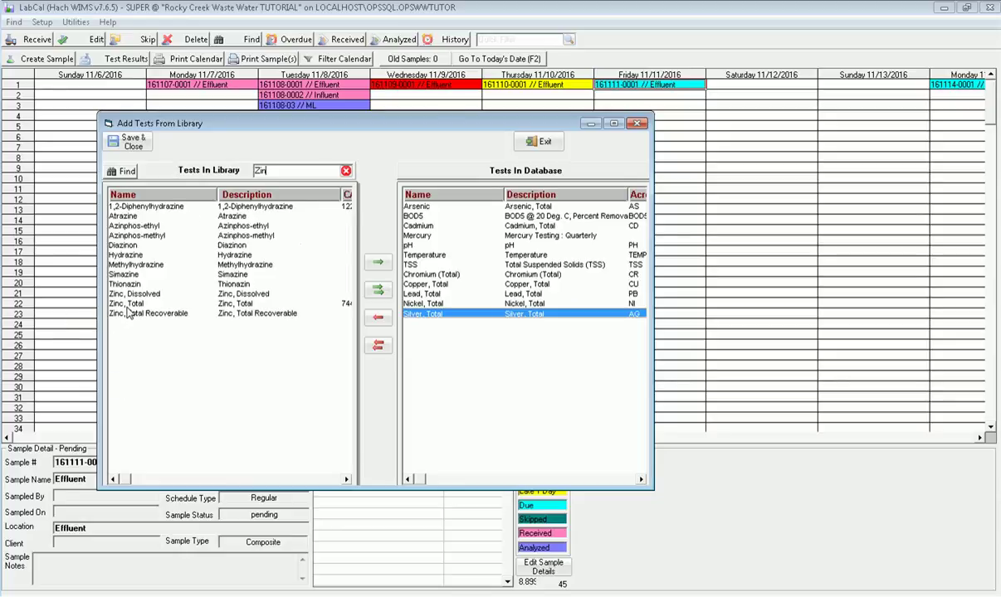
double_click(126, 304)
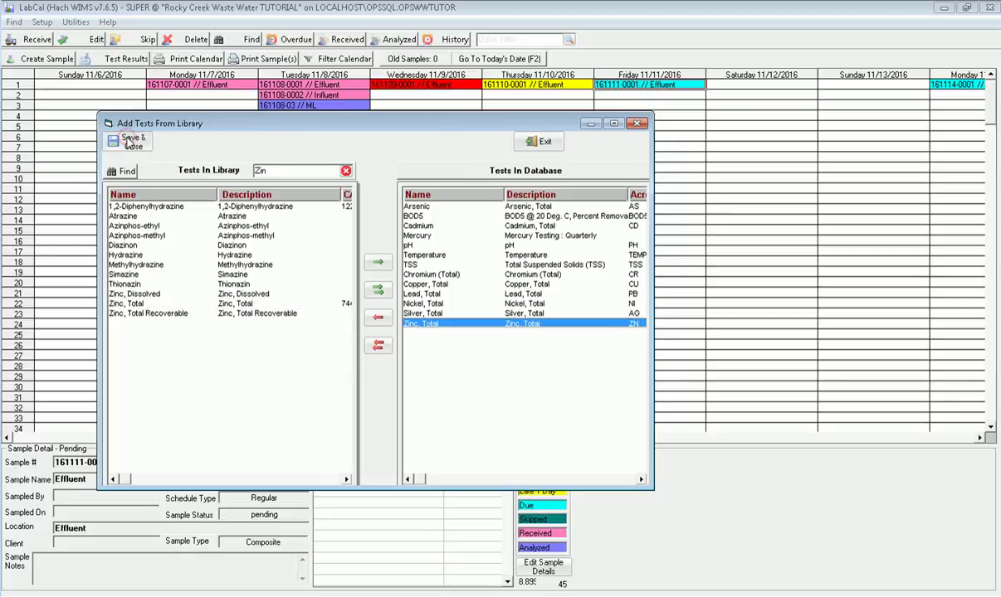
click(126, 141)
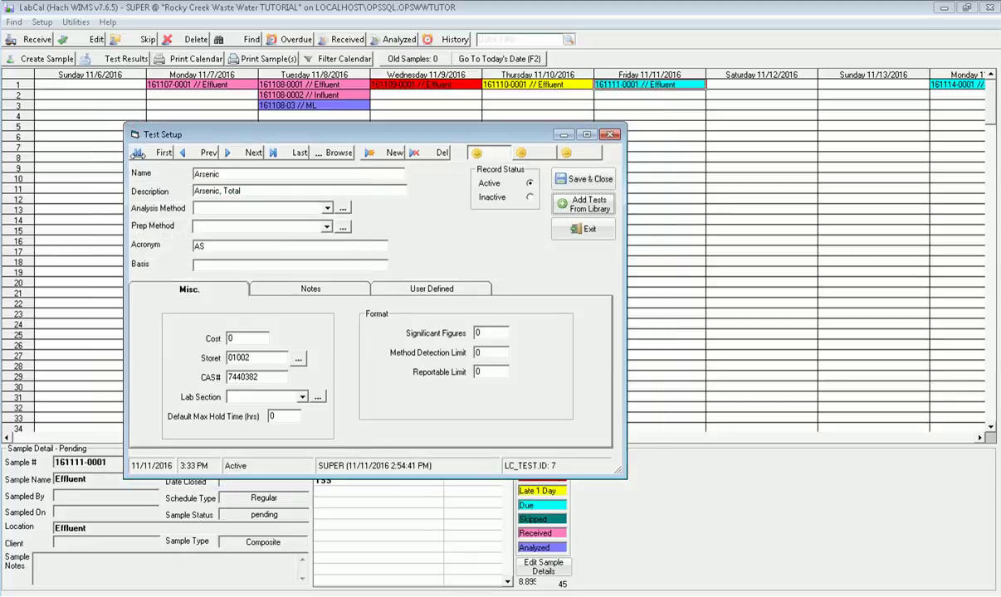
Remove '(Total)' from the Chromium test name and trim the Copper and Lead names.
click(237, 156)
click(238, 157)
click(238, 157)
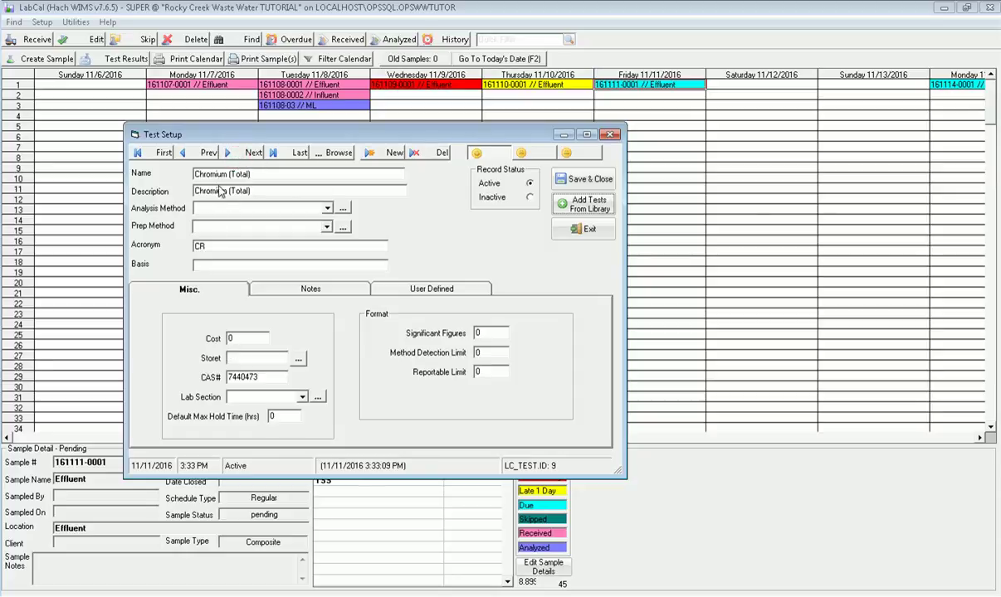
drag(229, 175, 274, 174)
key(BackSpace)
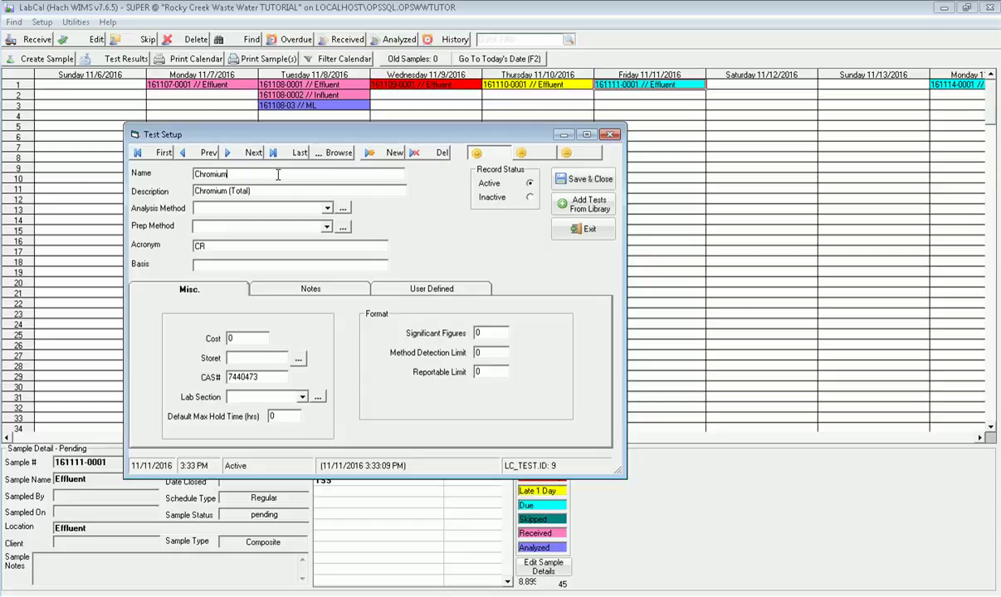
click(238, 154)
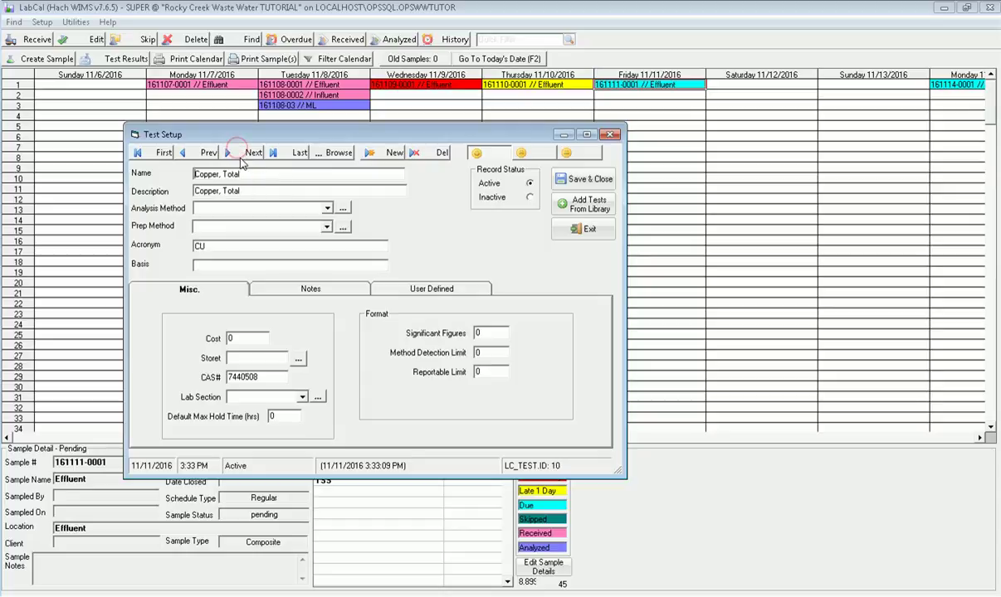
click(245, 173)
key(BackSpace)
key(BackSpace)
key(BackSpace)
key(BackSpace)
key(BackSpace)
key(BackSpace)
key(BackSpace)
click(248, 154)
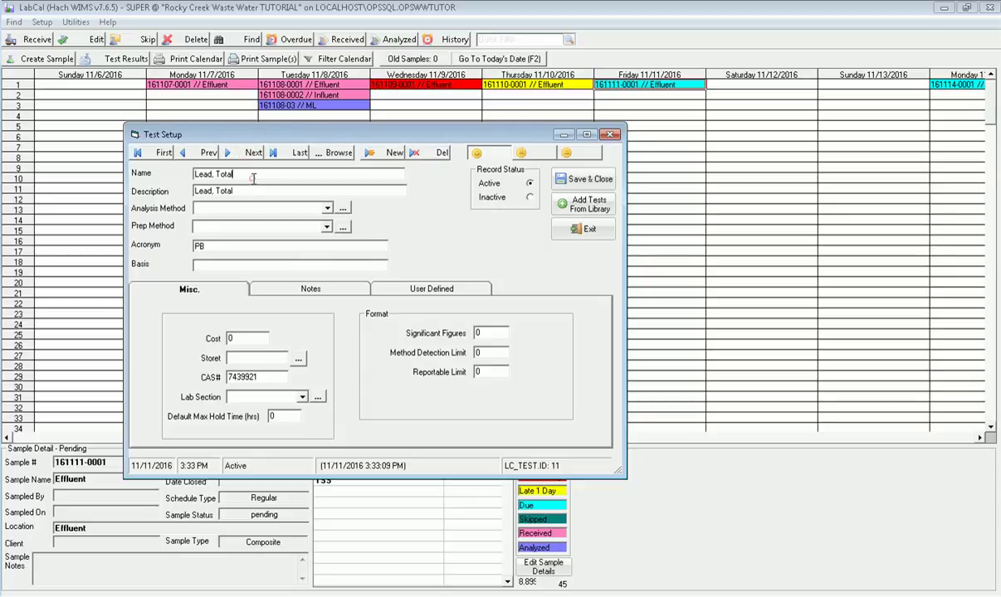
click(256, 177)
Delete 'Total' from the Nickel, Silver and Zinc test names and save Test Setup.
click(247, 154)
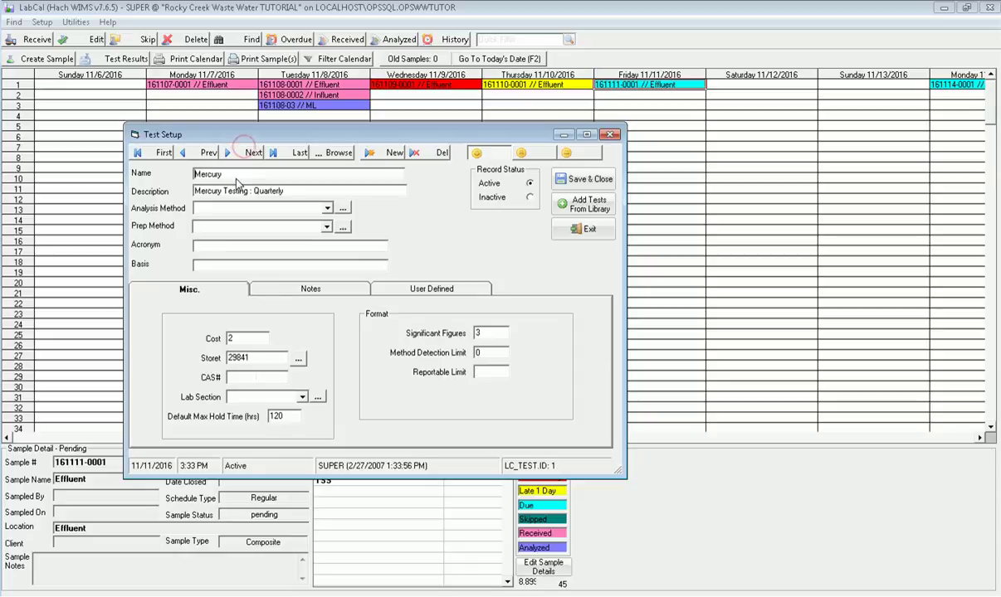
click(241, 154)
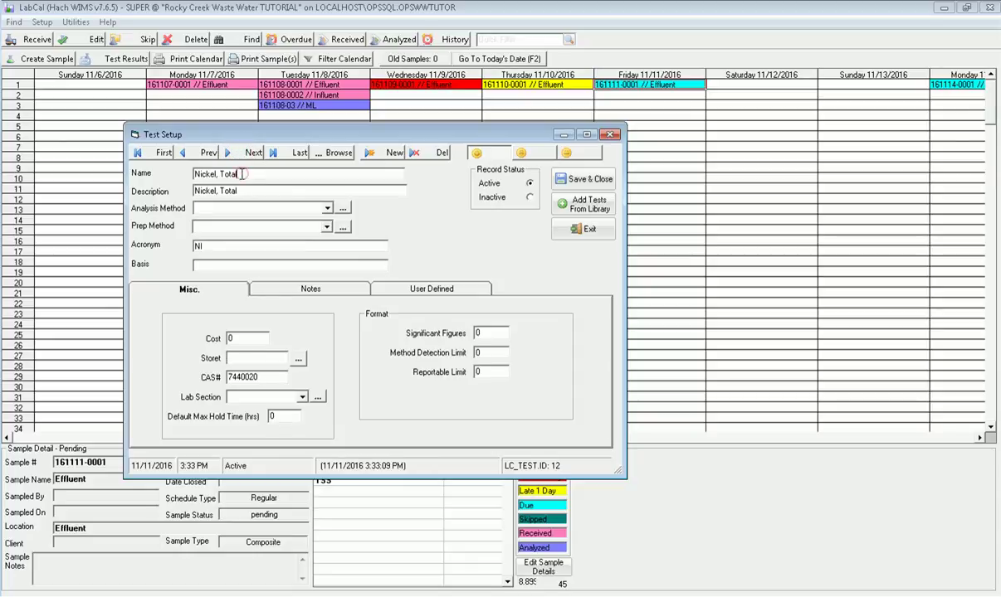
double_click(242, 174)
key(BackSpace)
click(241, 155)
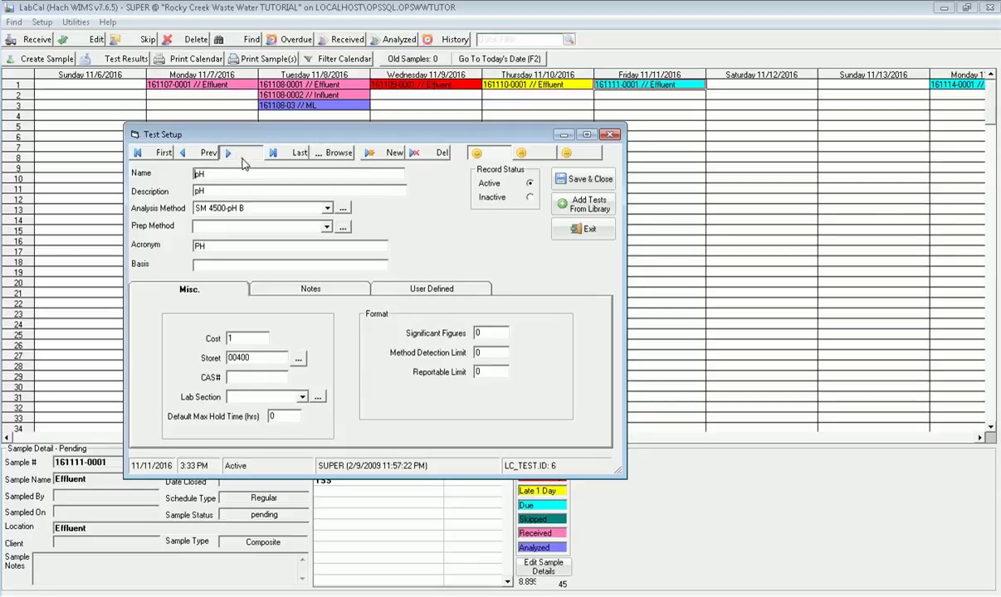
click(243, 161)
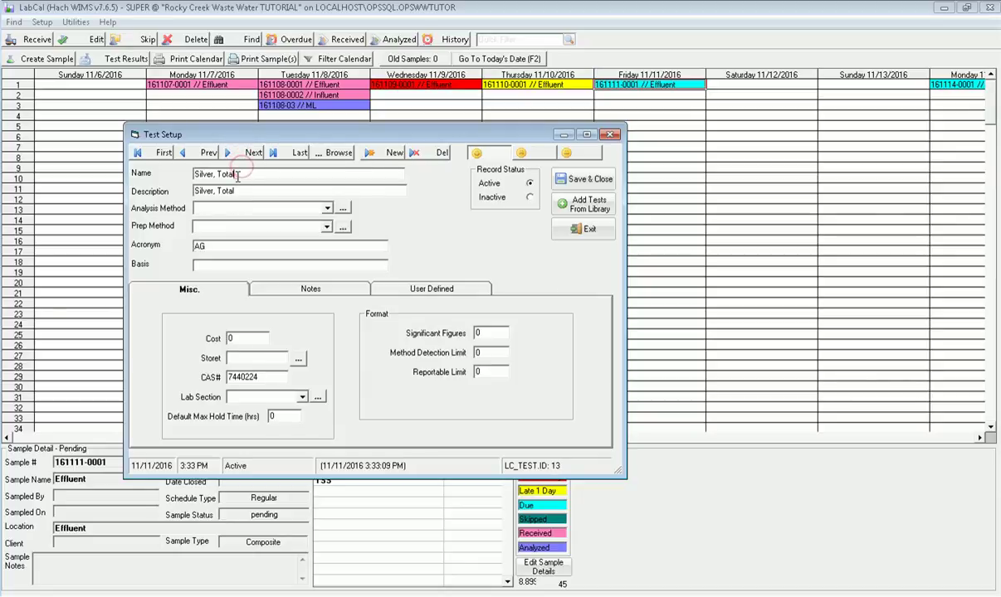
click(237, 175)
key(BackSpace)
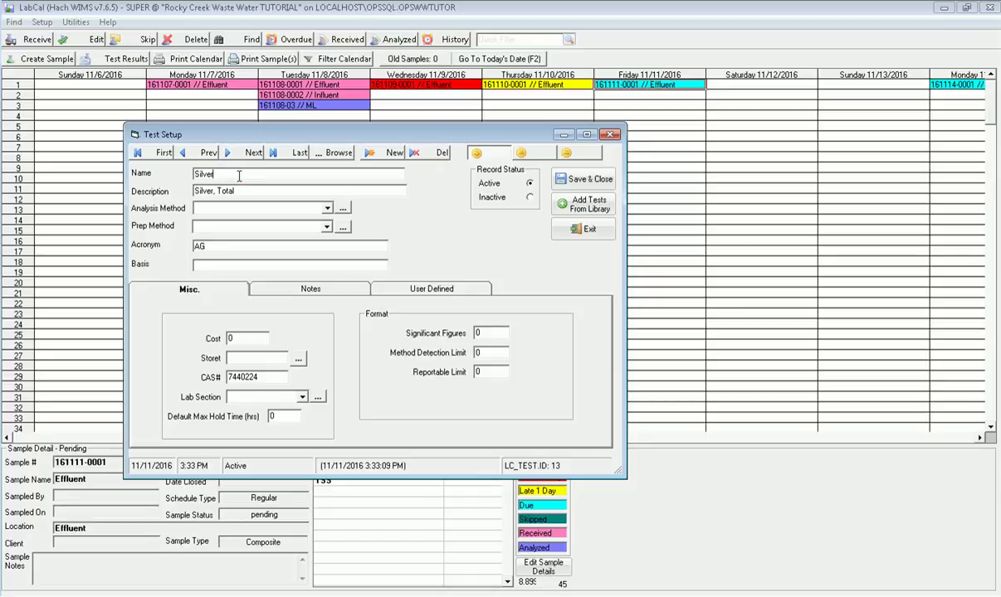
click(253, 155)
click(253, 154)
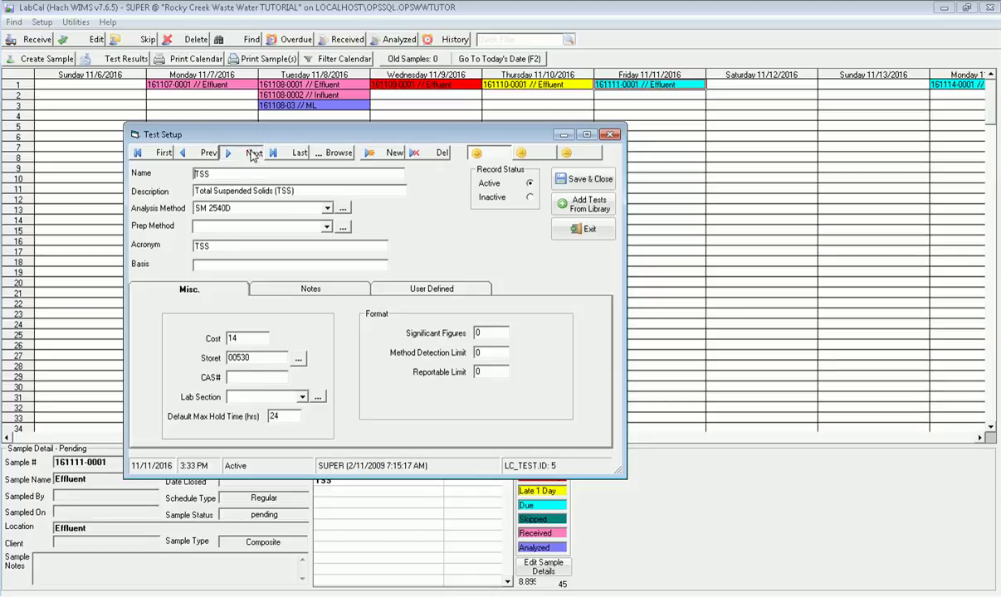
click(253, 155)
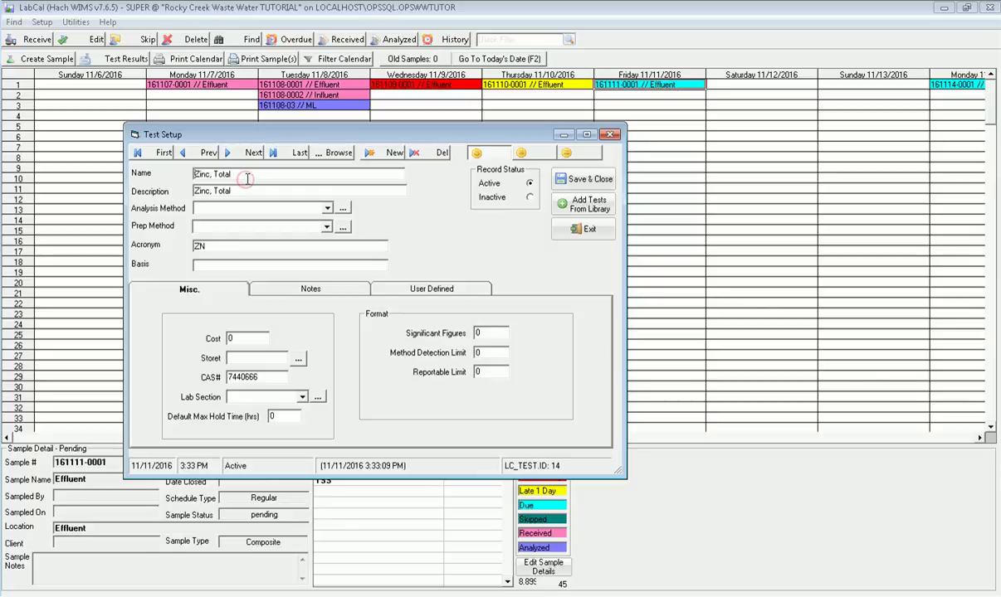
click(246, 174)
key(BackSpace)
key(BackSpace)
key(BackSpace)
key(BackSpace)
key(BackSpace)
click(585, 179)
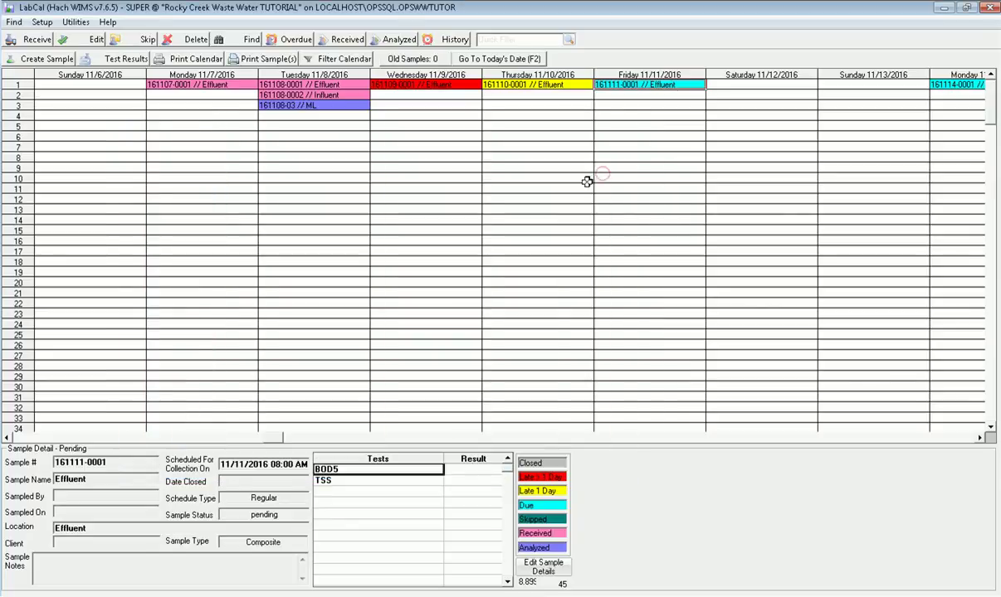
Open Setup > Samples, widen the Schedule column, and start a blank sample definition.
click(42, 23)
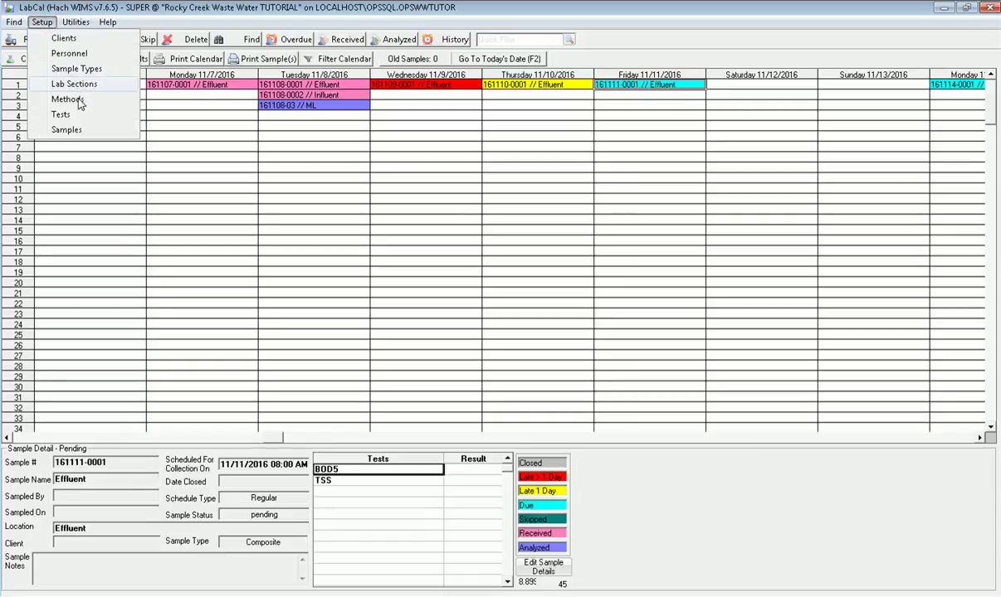
click(66, 131)
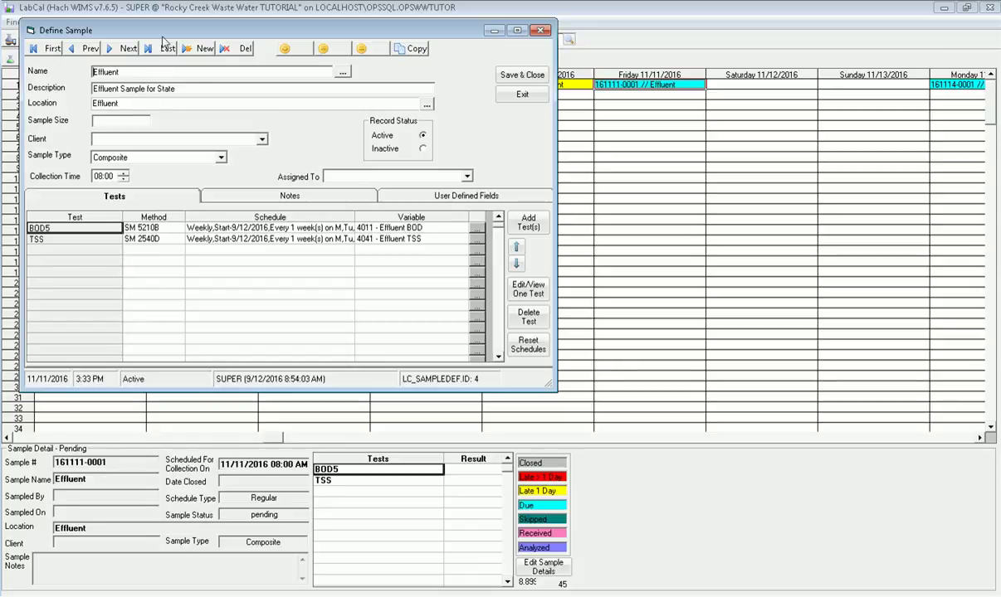
drag(152, 30, 217, 157)
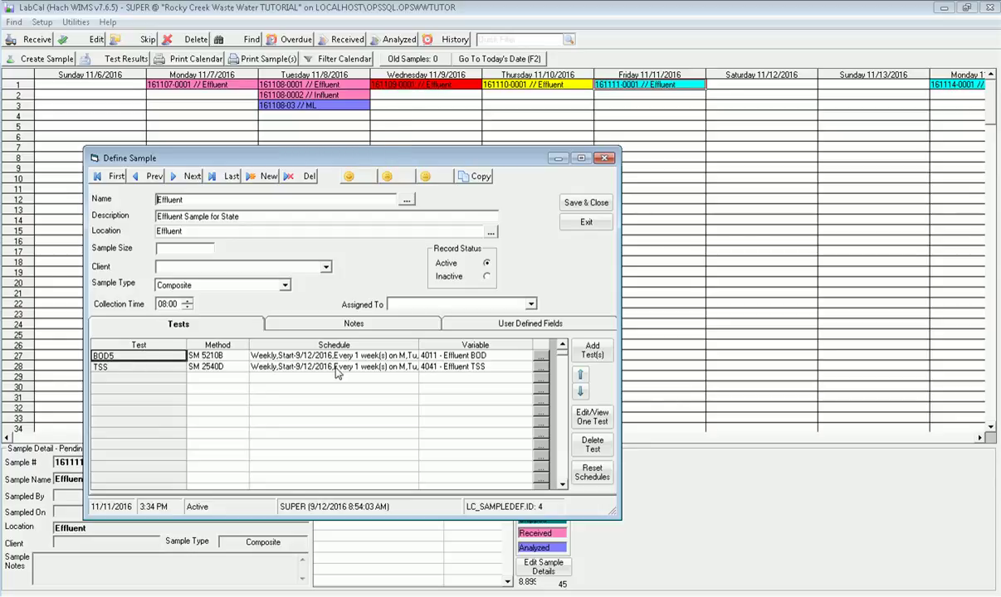
double_click(418, 348)
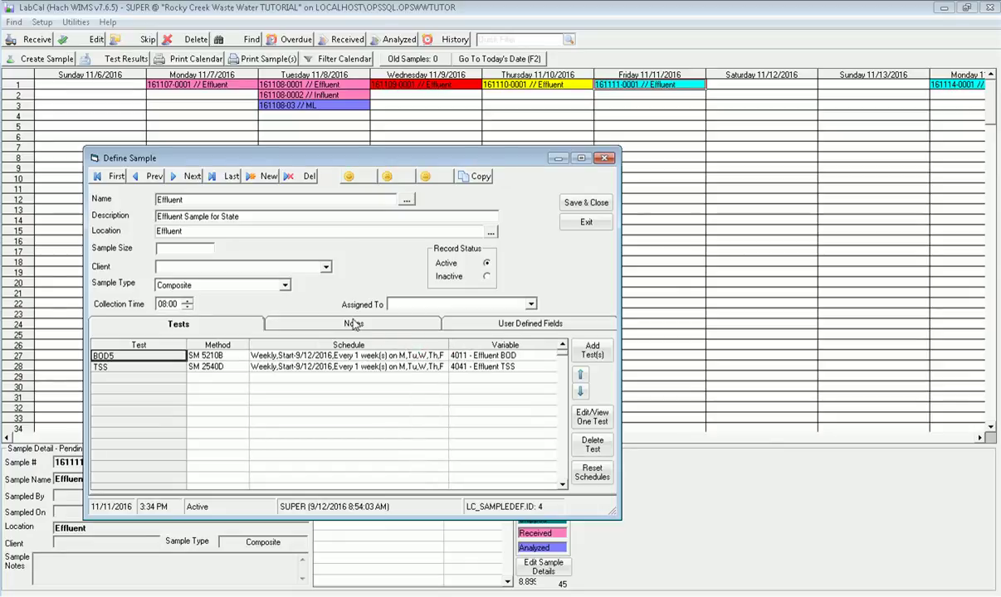
click(258, 178)
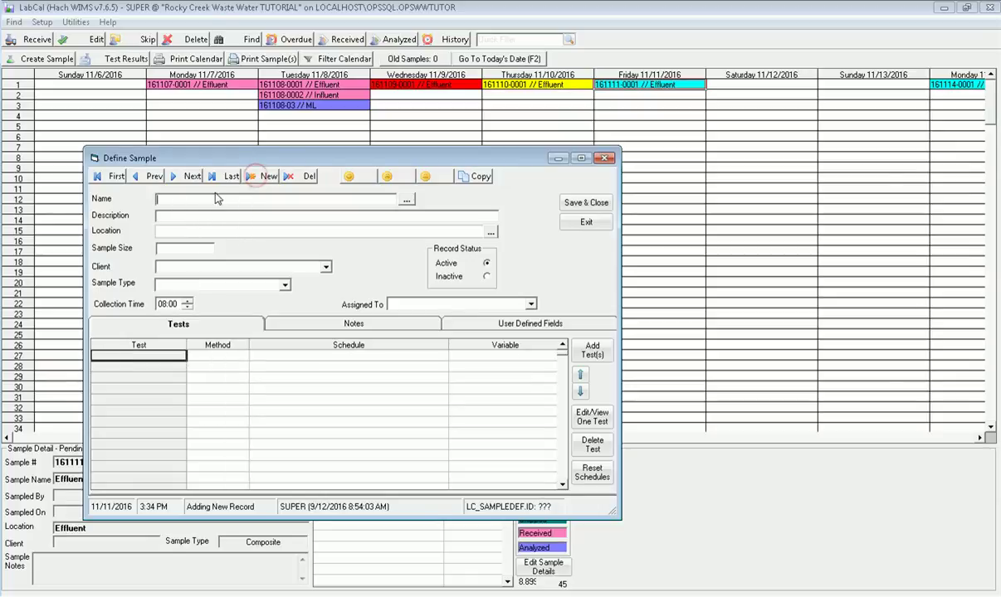
Name the new sample 'Effluent Metals' with the description 'Monthly Metals Sample'.
click(176, 200)
text(Effluent Metals)
click(198, 216)
text(Mon)
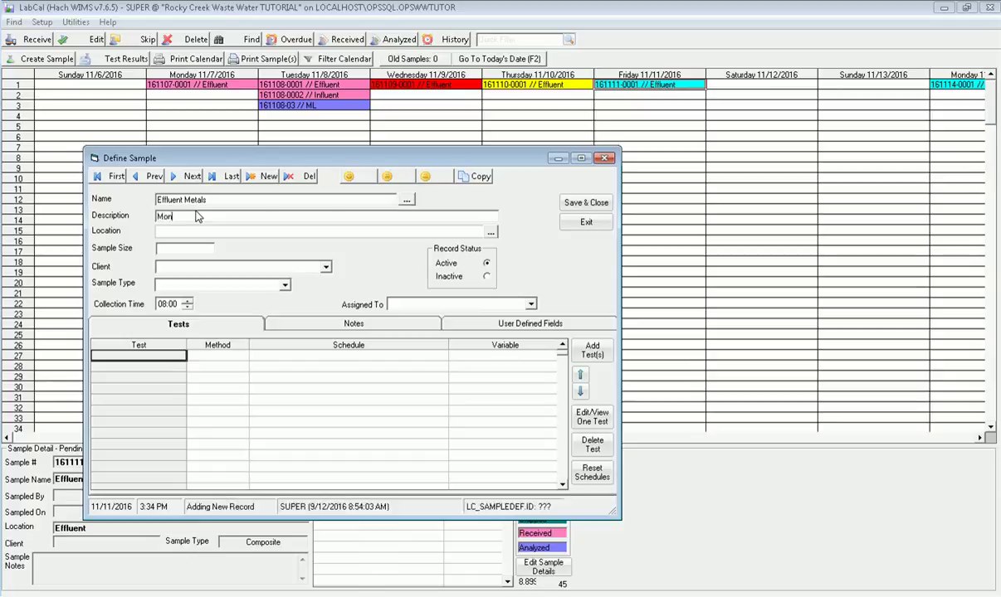
text(thly Metals Sample)
Set the sample location to Effluent and the sample type to Composite.
click(199, 232)
click(491, 232)
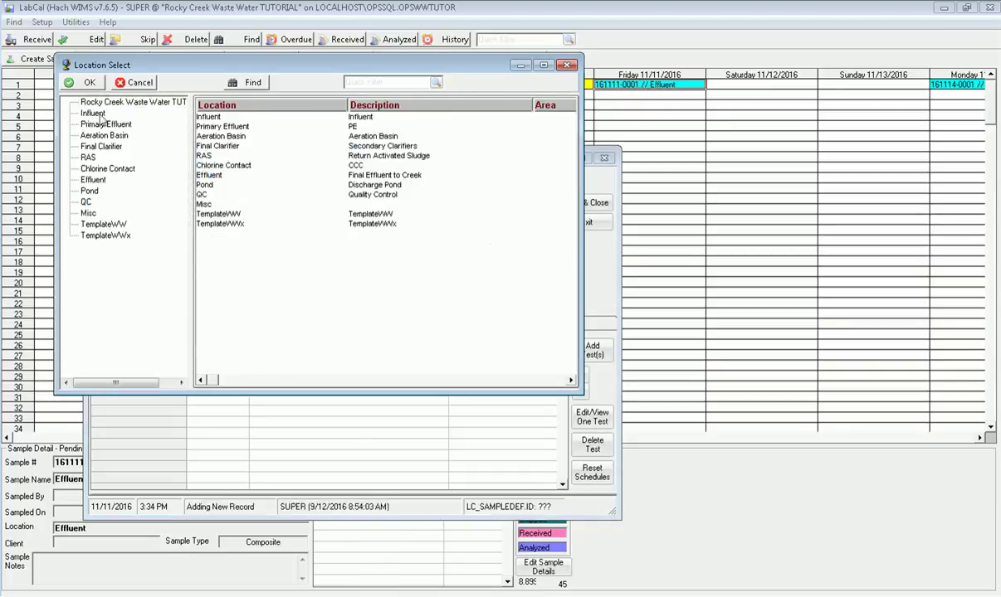
click(91, 179)
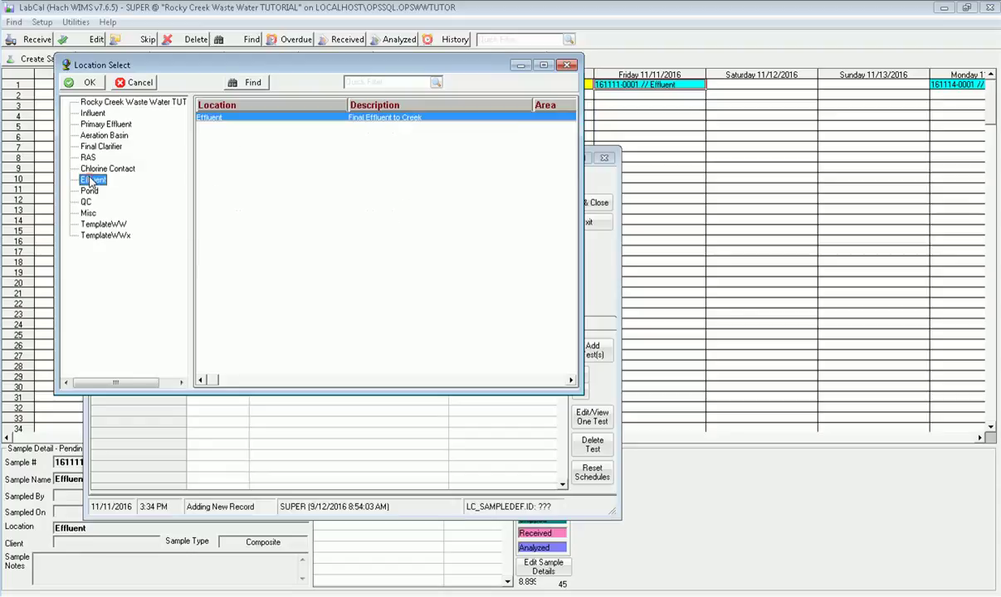
click(88, 83)
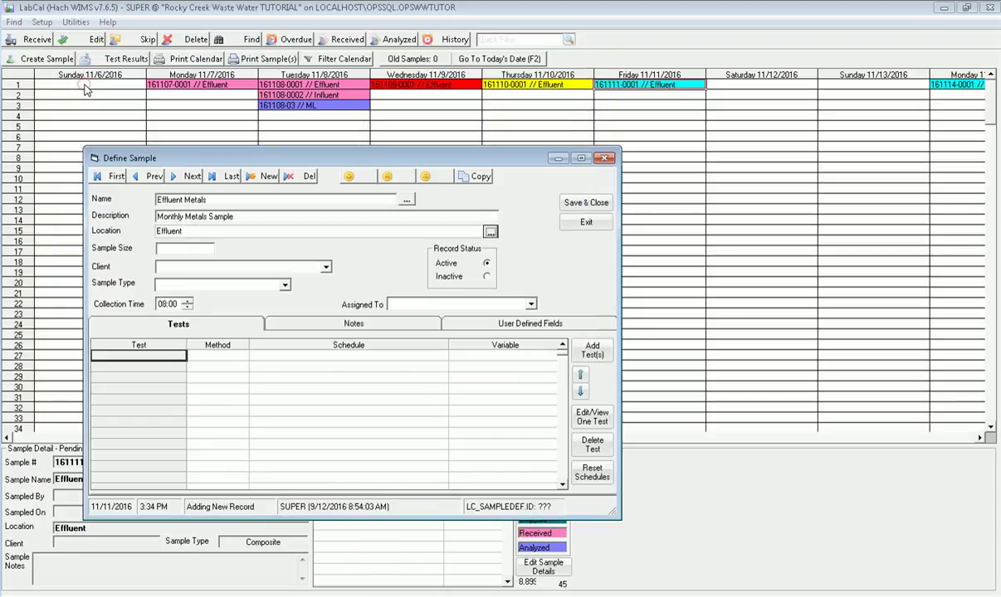
click(162, 283)
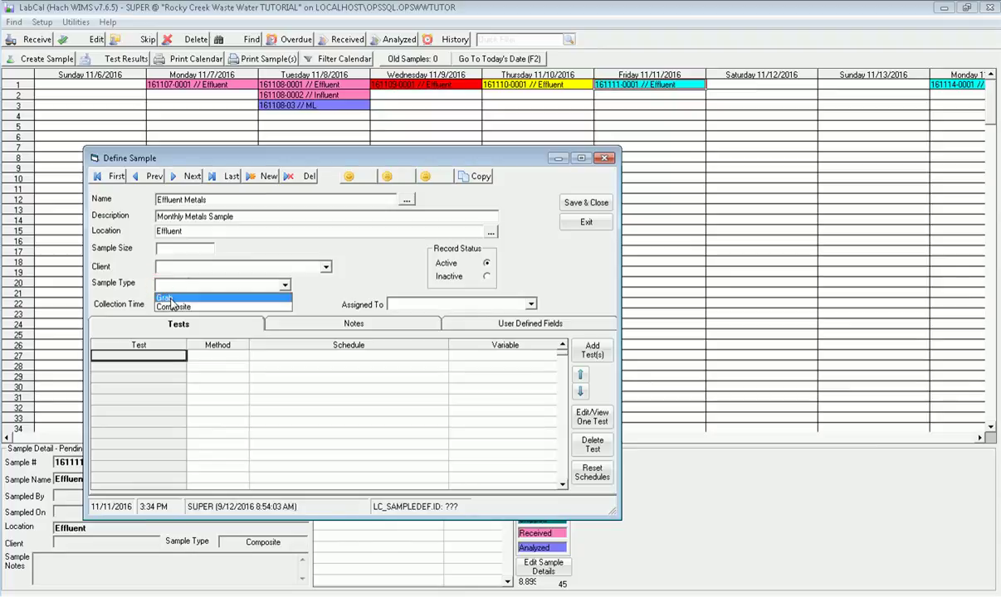
click(175, 307)
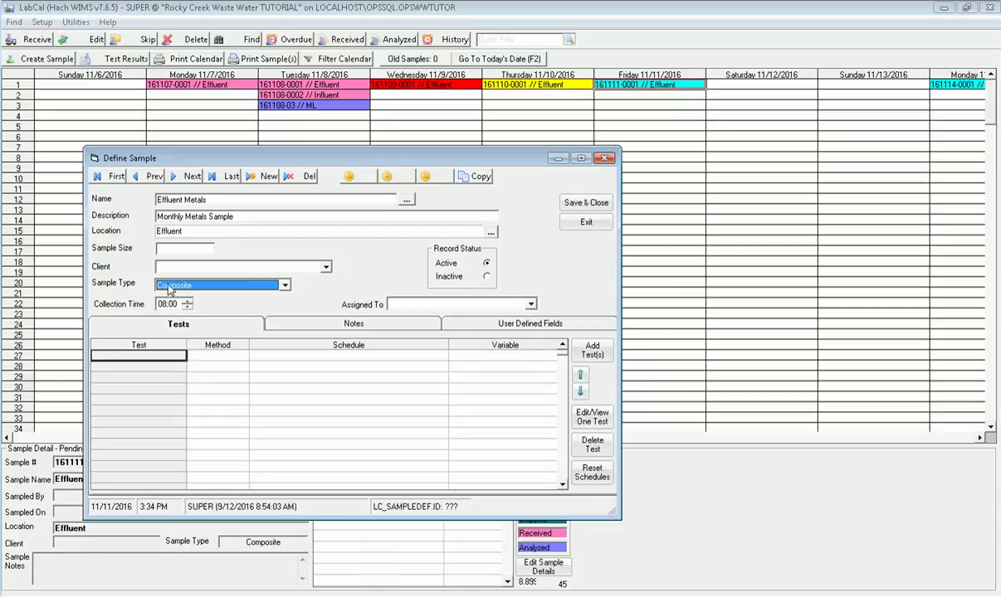
click(164, 248)
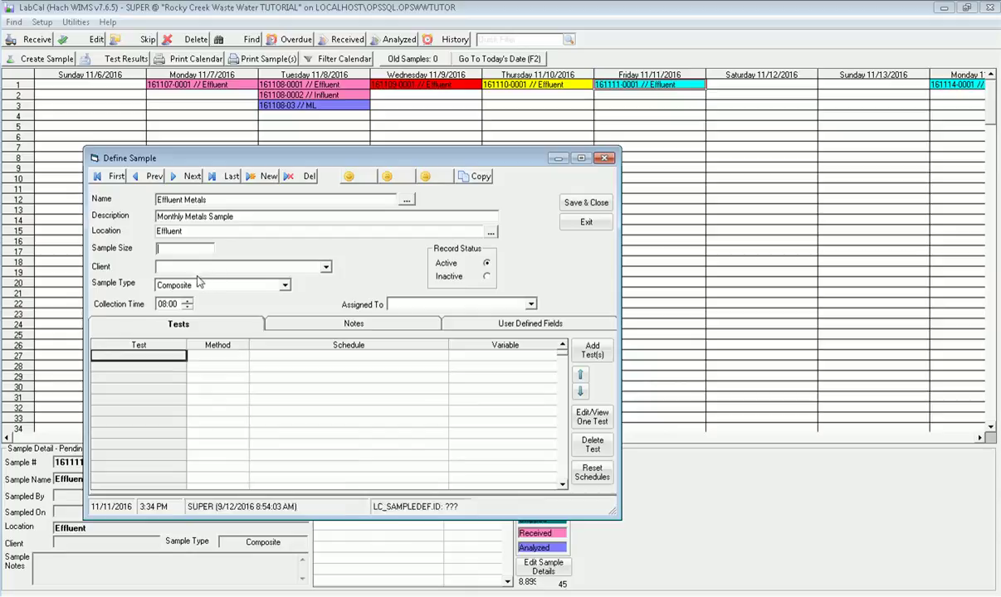
click(587, 350)
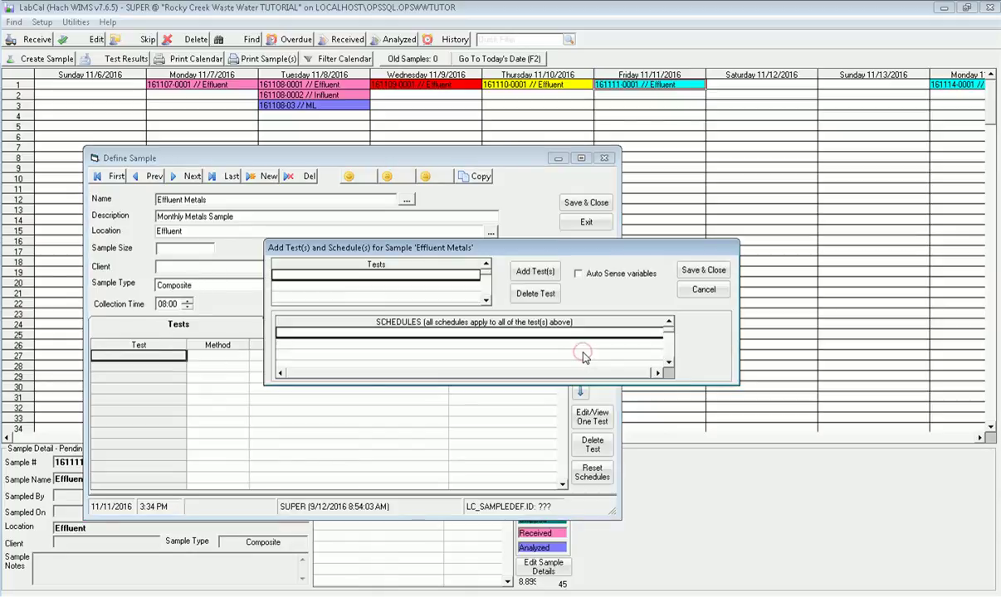
Turn on Auto Sense variables and add Arsenic, Cadmium, Chromium, Copper, Lead, Mercury, Nickel, Silver and Zinc tests.
click(579, 274)
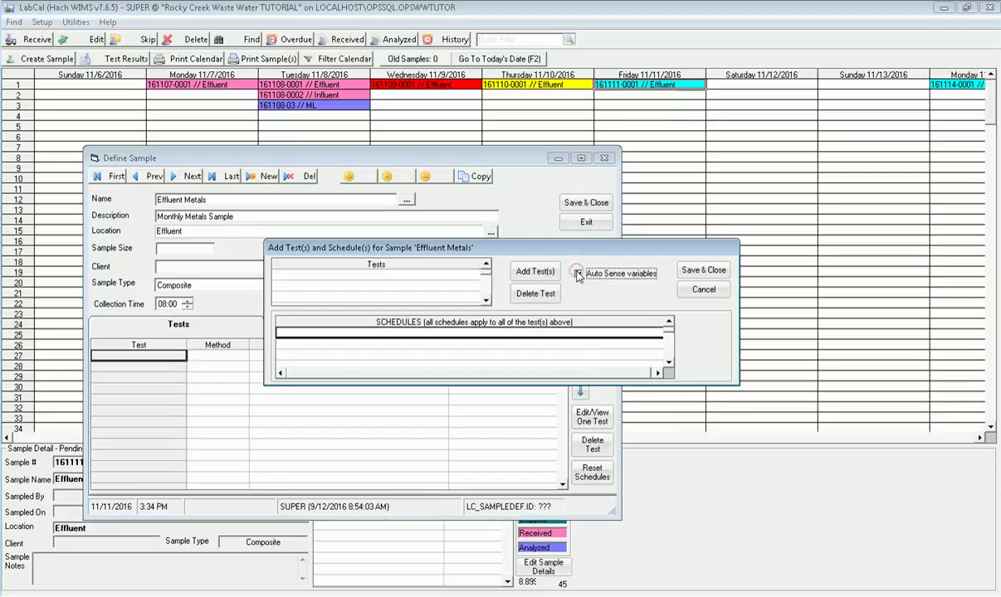
click(533, 273)
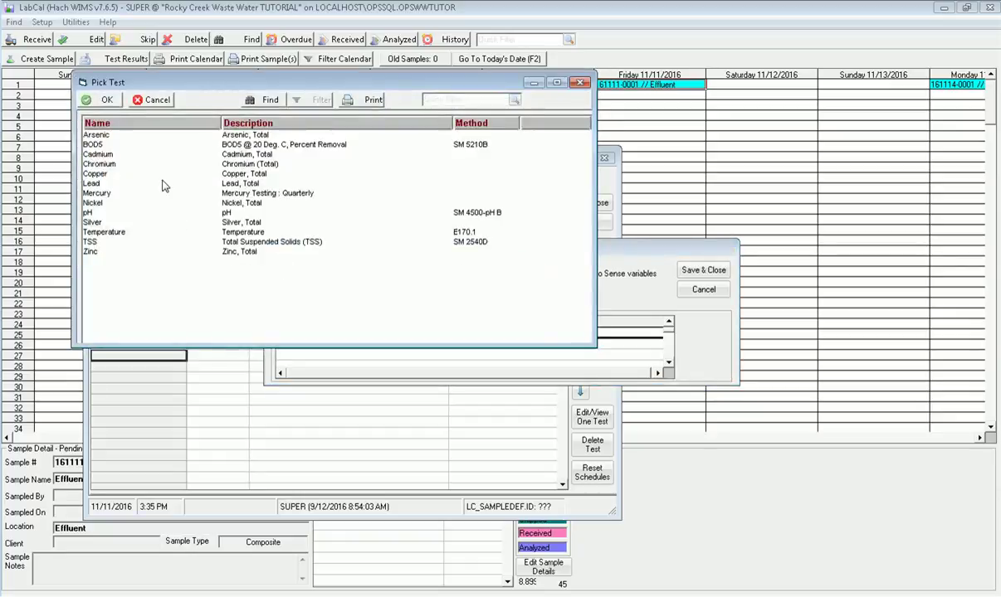
click(109, 144)
click(107, 134)
ctrl+click(109, 156)
ctrl+click(103, 165)
ctrl+click(97, 175)
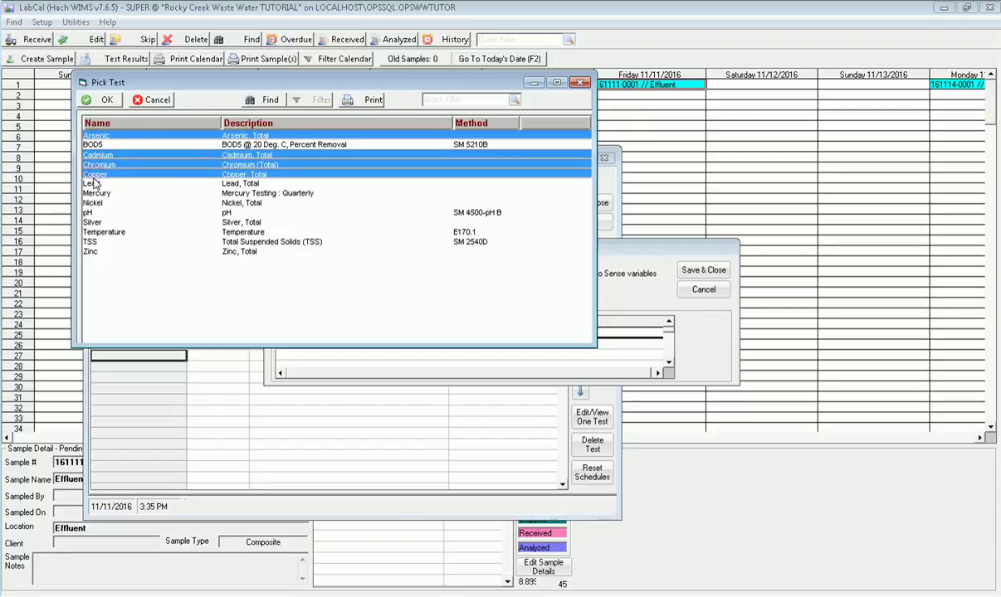
ctrl+click(94, 184)
ctrl+click(95, 194)
ctrl+click(96, 203)
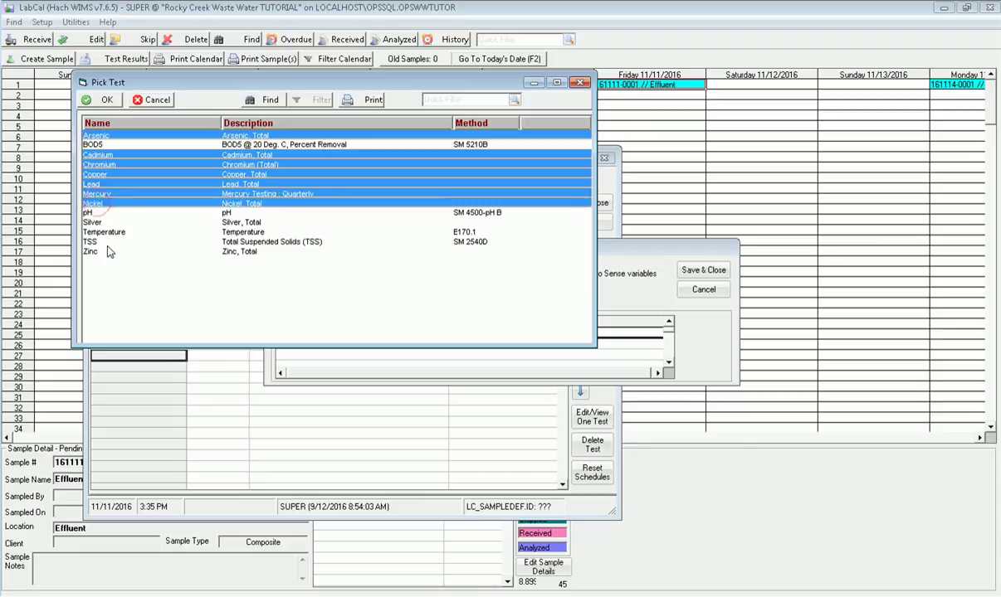
ctrl+click(93, 253)
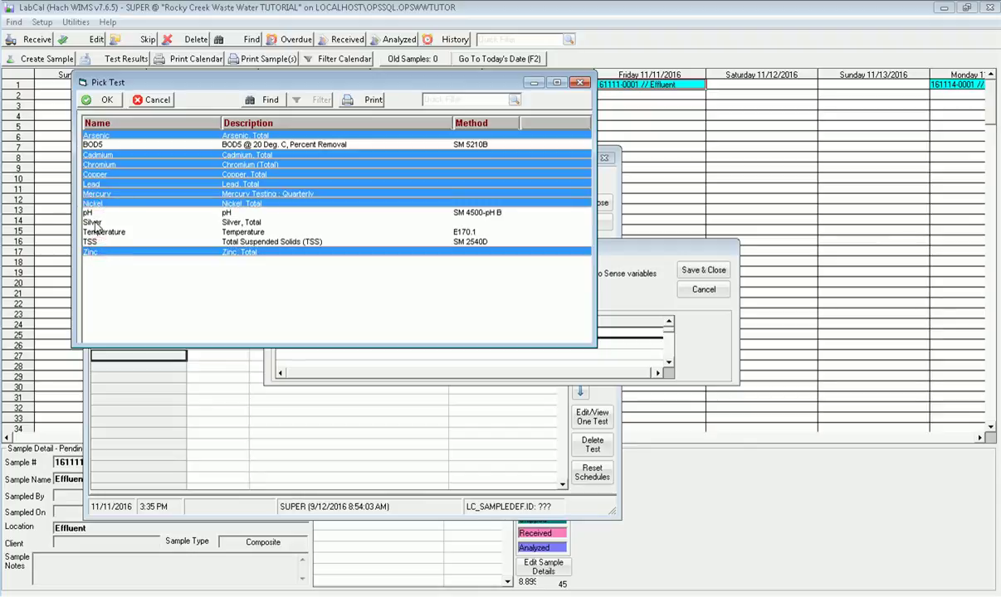
ctrl+click(92, 223)
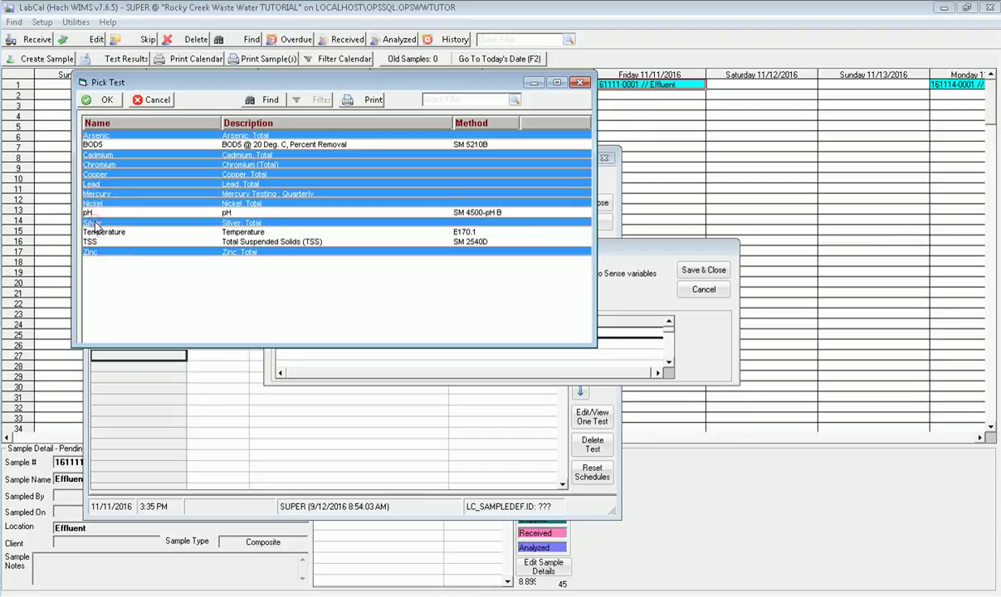
click(102, 100)
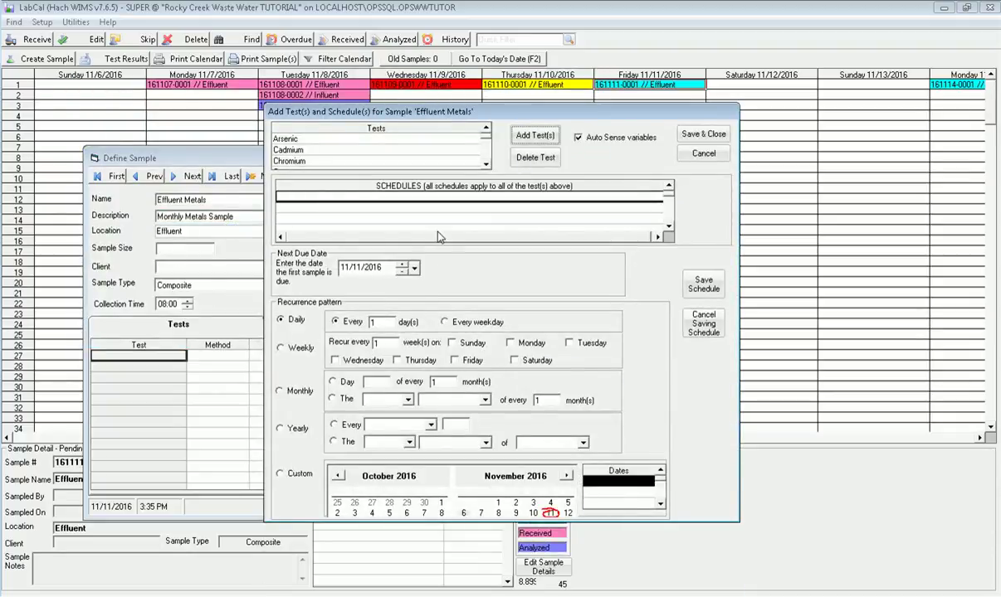
Schedule the tests monthly on the second Tuesday starting 11/1/2016 and save the schedule.
click(413, 271)
click(384, 318)
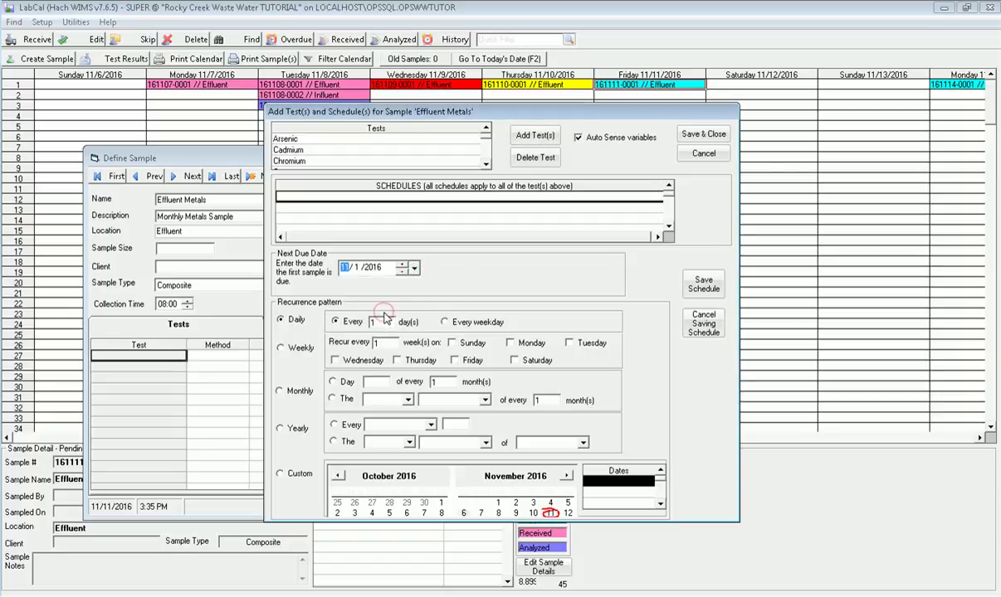
click(285, 391)
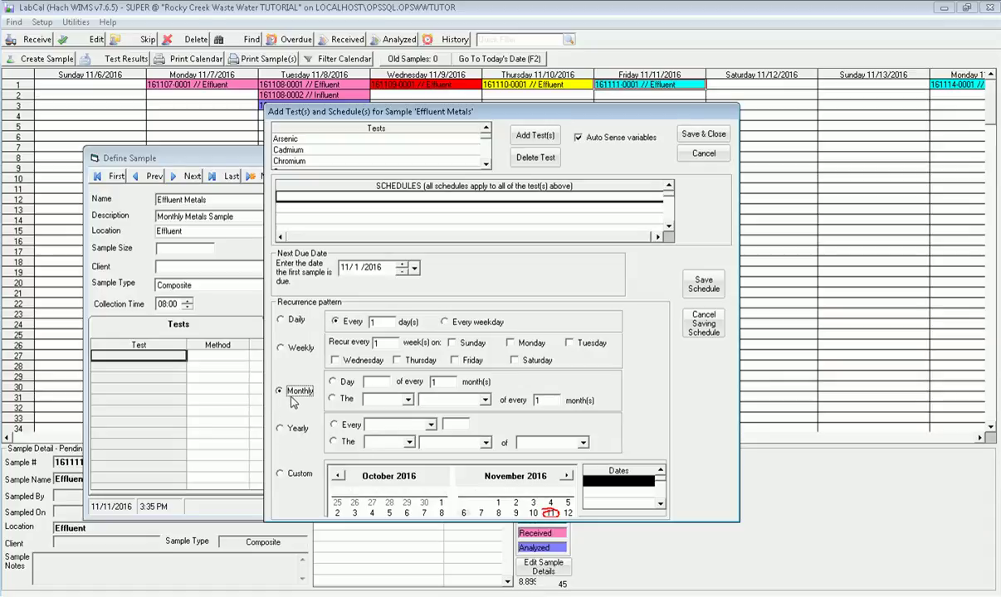
click(333, 398)
click(389, 400)
click(378, 422)
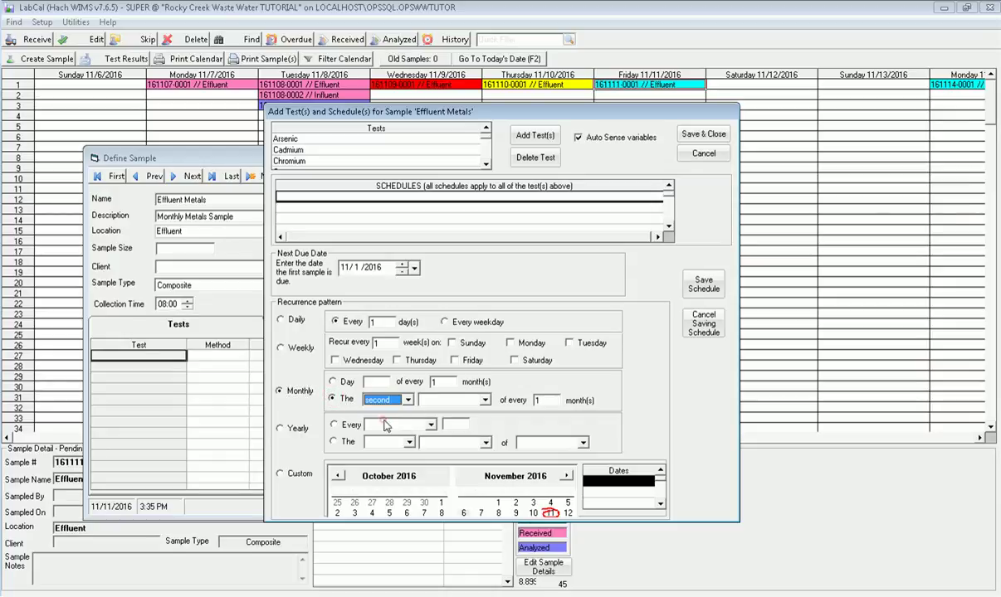
click(463, 401)
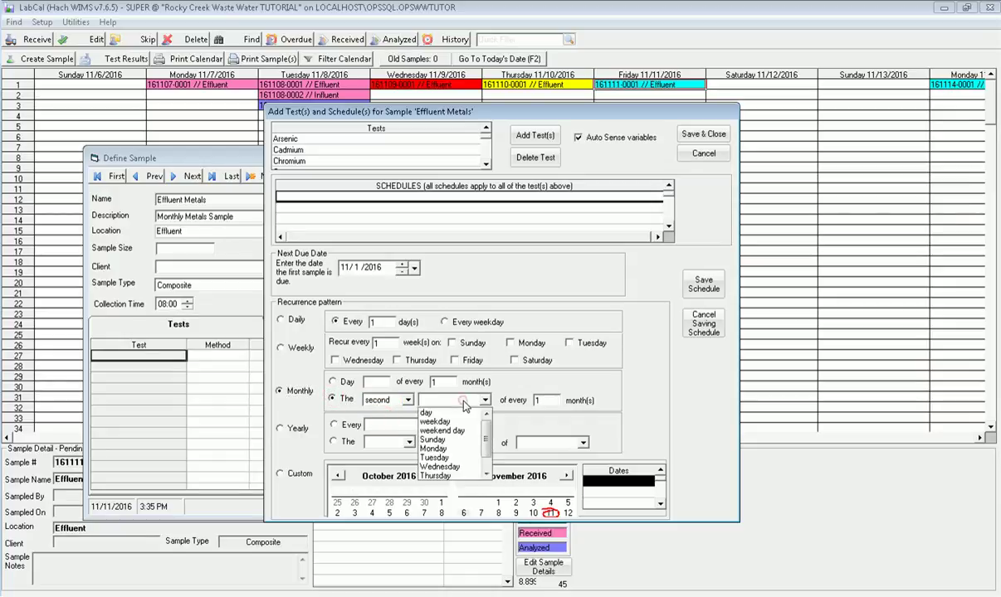
click(446, 458)
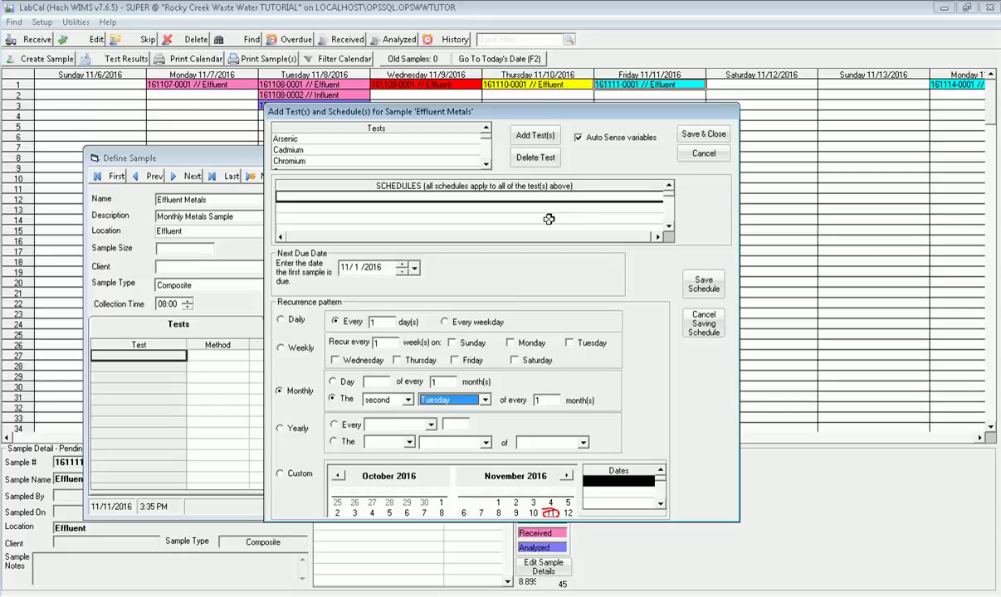
click(704, 133)
click(704, 284)
click(708, 274)
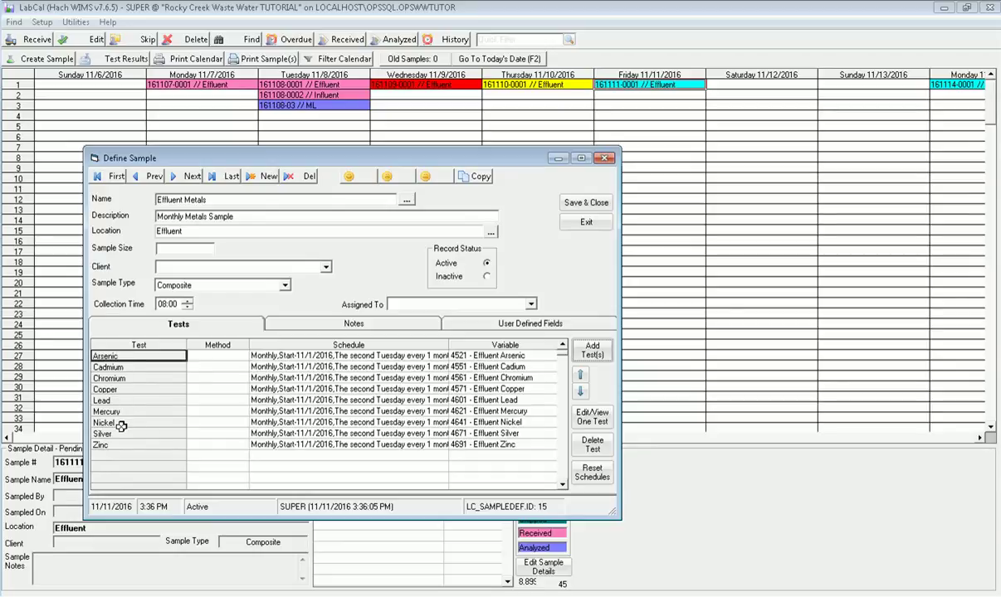
Check the variables linked to the Arsenic, Cadmium and following tests.
click(458, 355)
click(458, 378)
click(458, 366)
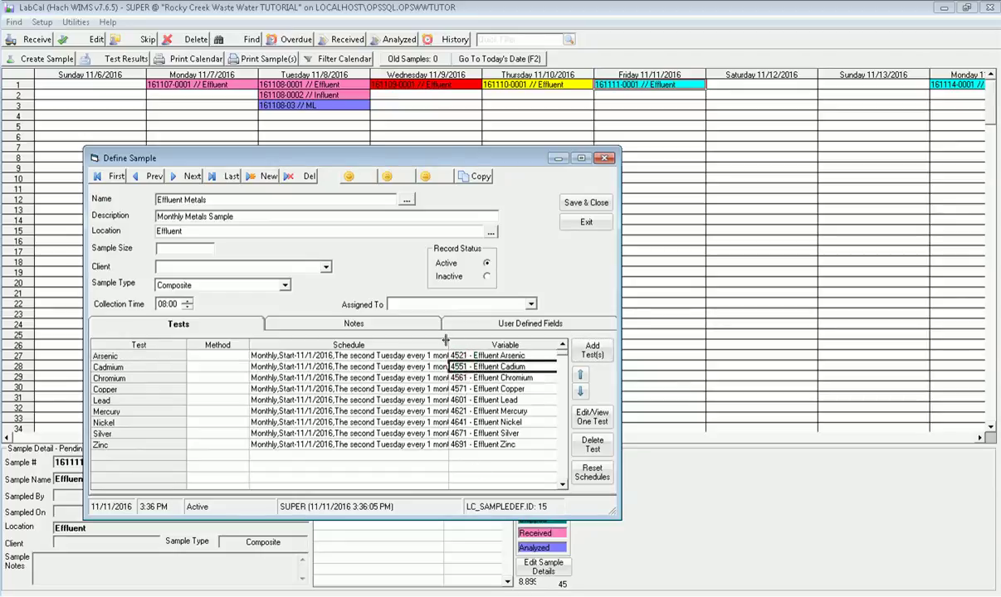
Link the Zinc test to the Effluent Zinc variable and save the sample definition.
drag(445, 340, 414, 342)
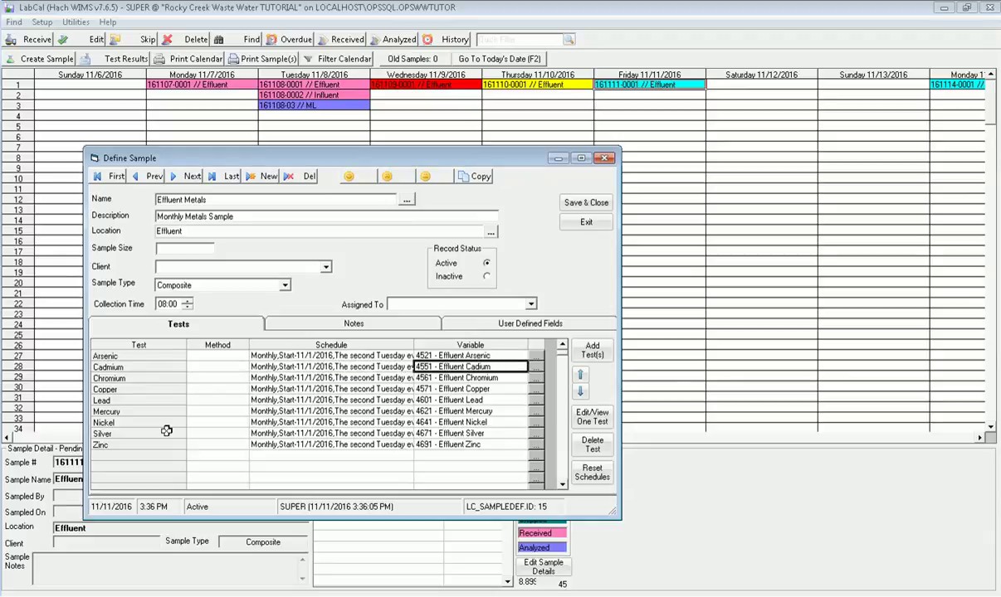
click(536, 449)
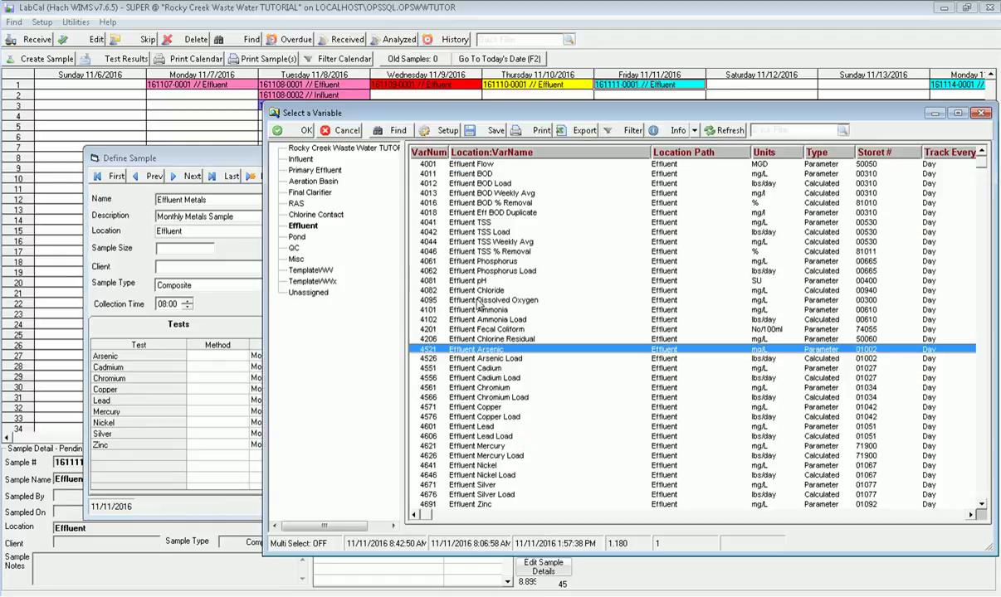
click(463, 504)
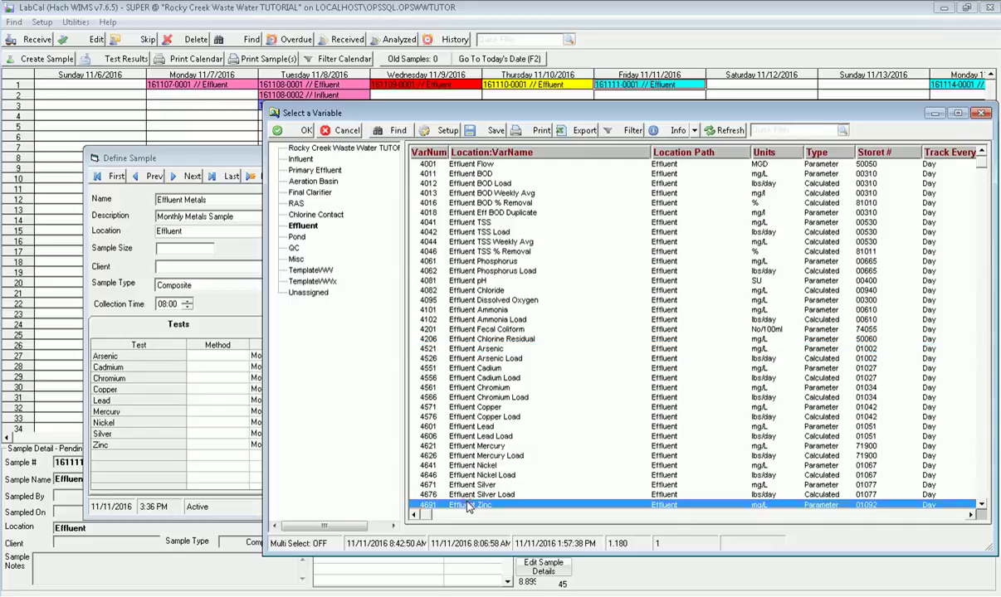
click(279, 131)
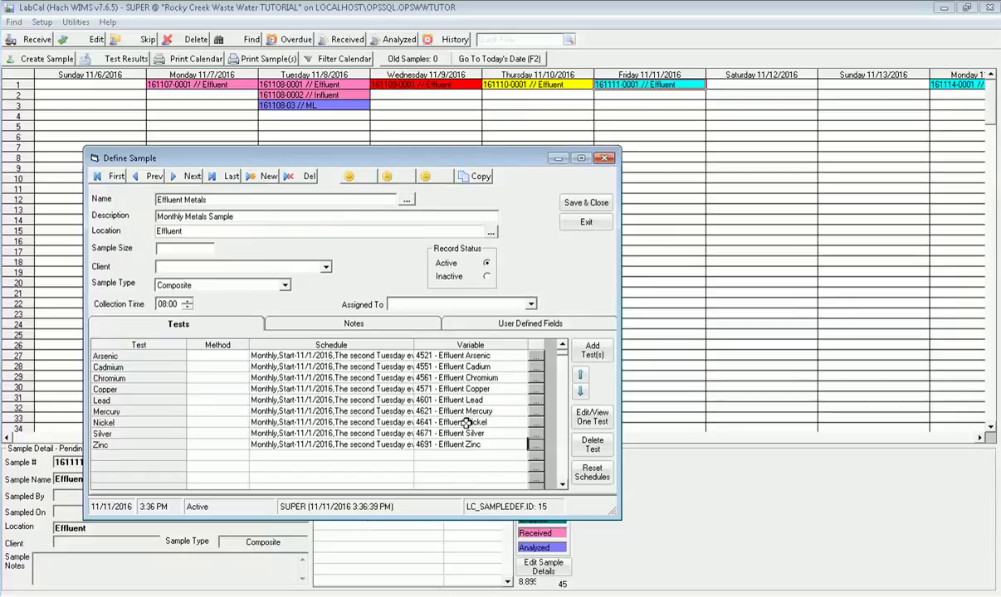
click(571, 207)
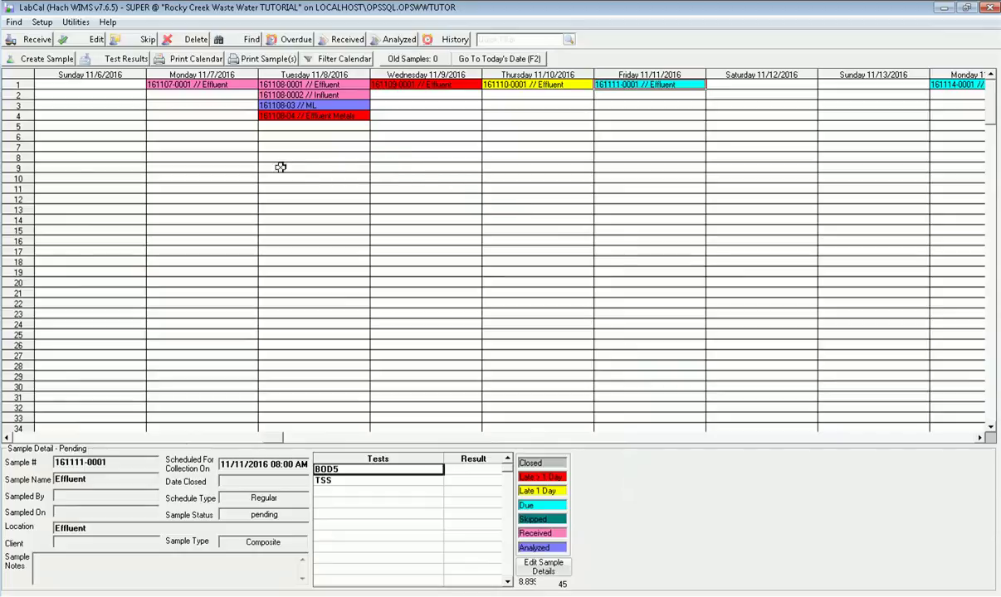
click(200, 114)
Show sample 161108-04's details, browse the calendar ahead to 12/13, then return to the 11/7 week.
click(261, 116)
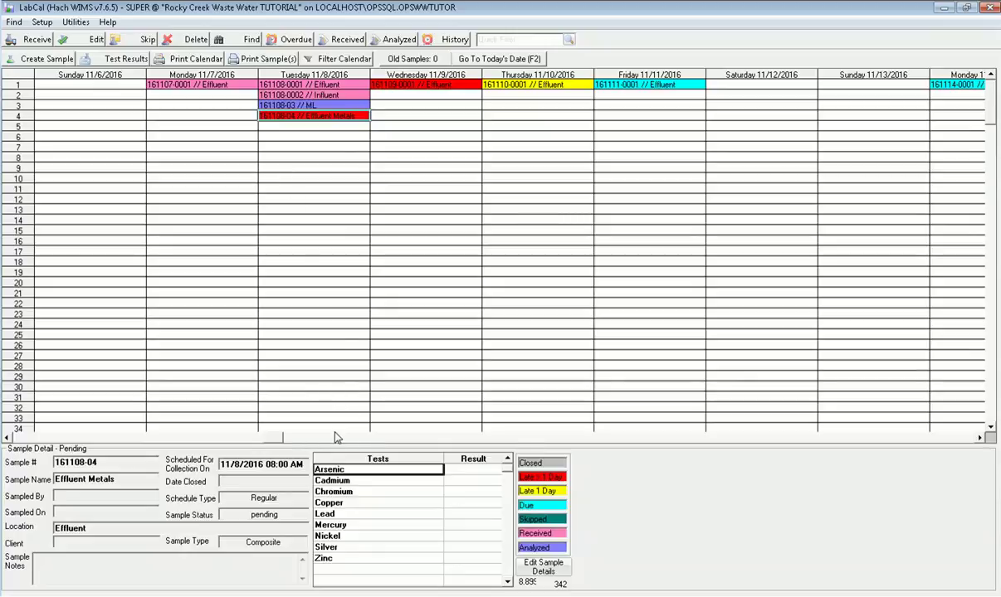
click(392, 115)
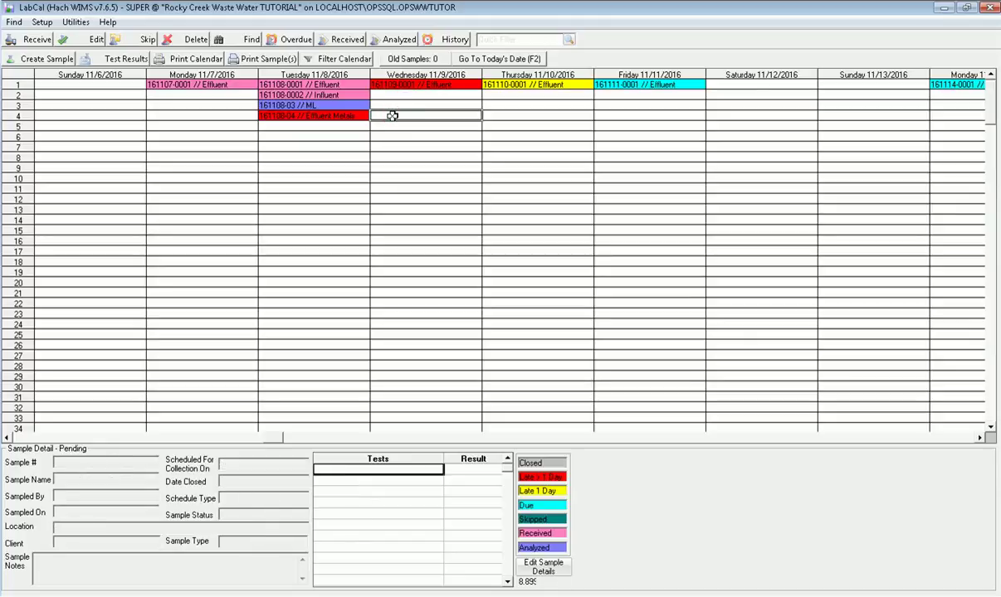
key(Right)
key(Right)
key(Right)
key(Right)
key(Right)
key(Right)
key(Right)
key(Right)
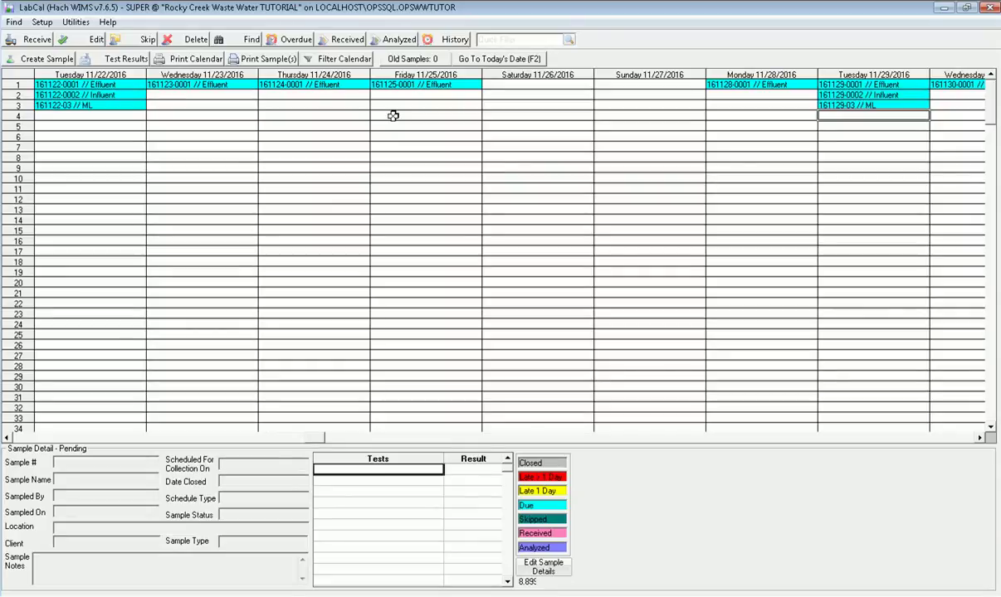
key(Right)
key(Right)
key(Right)
key(Right)
key(Right)
key(Right)
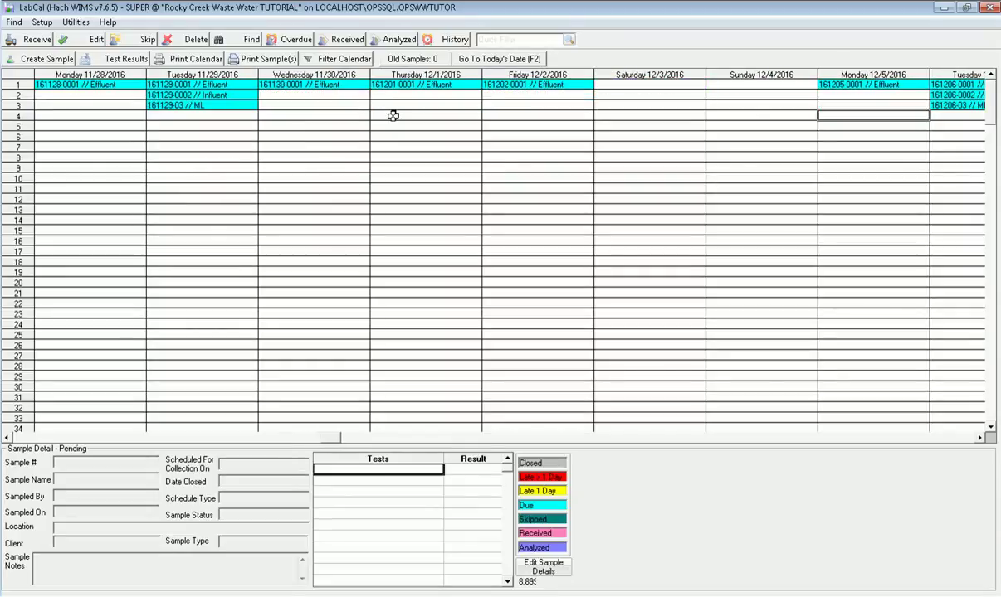
key(Right)
key(Right)
key(Right)
key(Right)
key(Right)
key(Right)
key(Right)
key(Right)
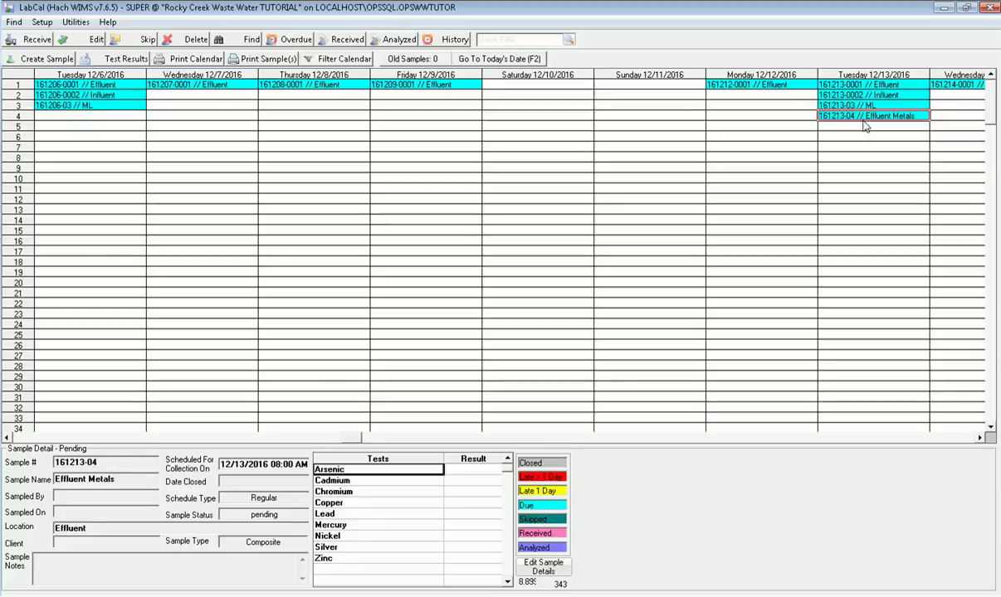
key(Left)
key(Left)
key(Left)
key(Left)
key(Left)
key(Left)
key(Left)
key(Left)
key(Left)
key(Left)
key(Left)
key(Left)
key(Left)
key(Left)
key(Left)
key(Left)
key(Left)
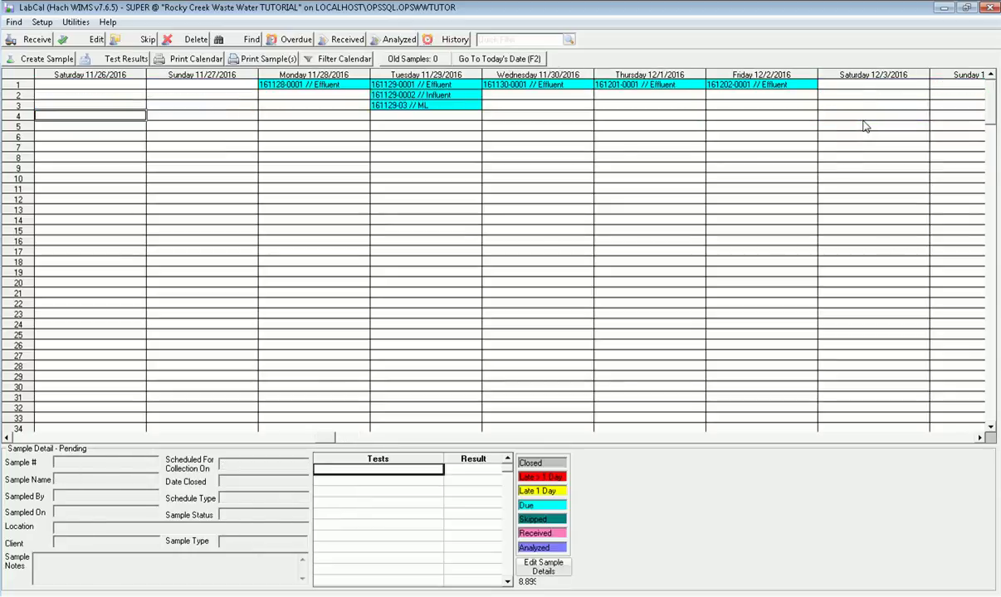
key(Left)
key(Left)
key(Left)
key(Left)
key(Left)
key(Left)
key(Left)
key(Left)
key(Left)
key(Left)
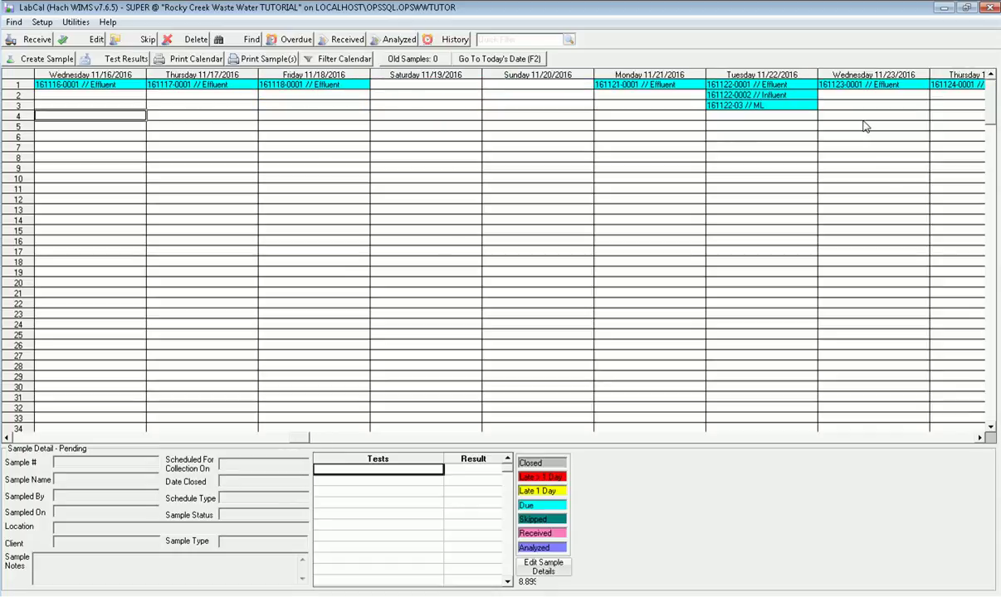
key(Left)
key(Left)
key(Left)
key(Left)
key(Left)
key(Left)
key(Left)
key(Left)
key(Left)
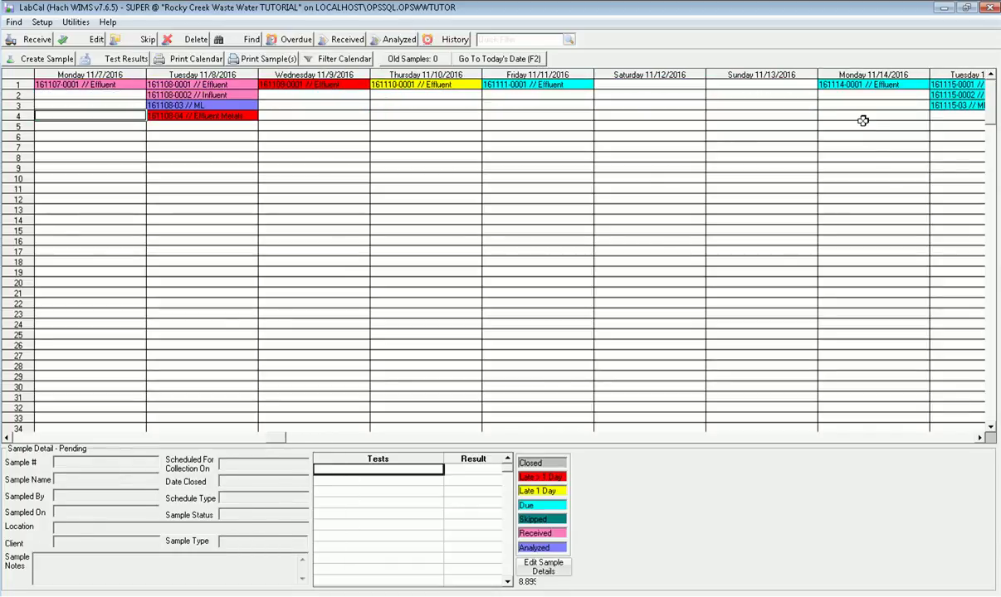
key(Right)
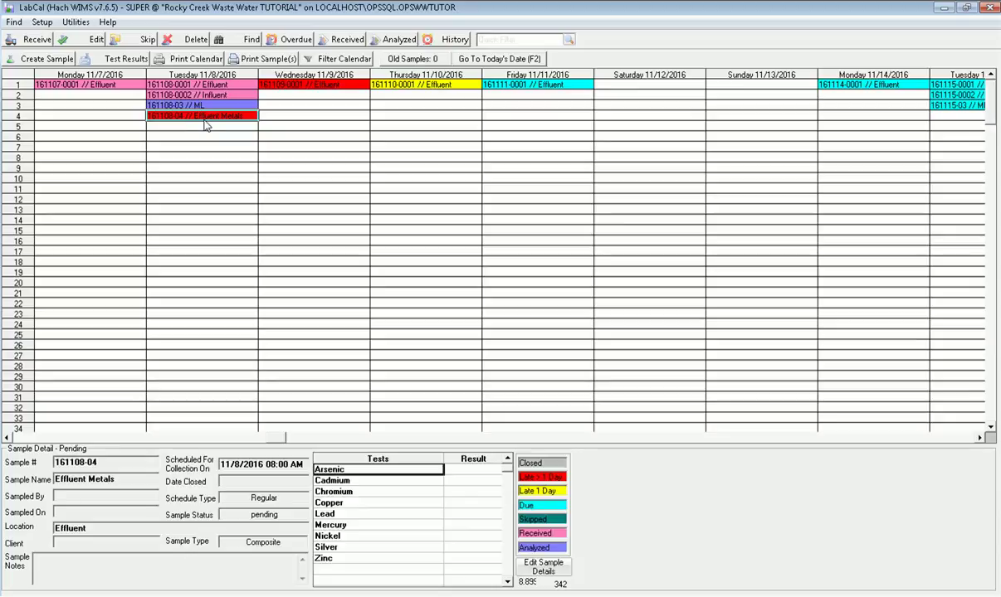
Move the Effluent Metals sample to Friday 11/11, renumber it 161111-02, and open it for editing.
drag(205, 124, 425, 115)
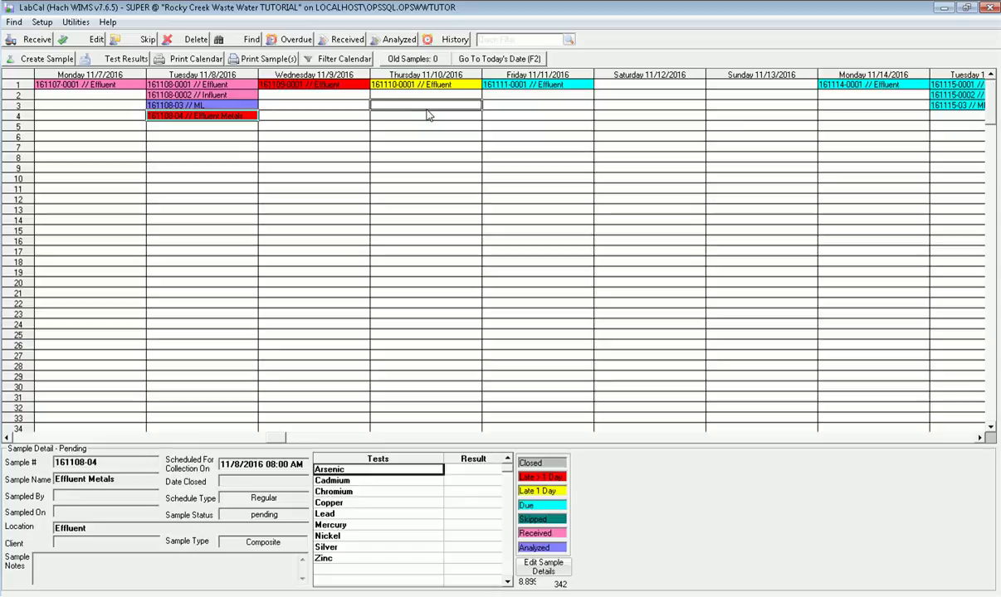
drag(425, 101, 495, 108)
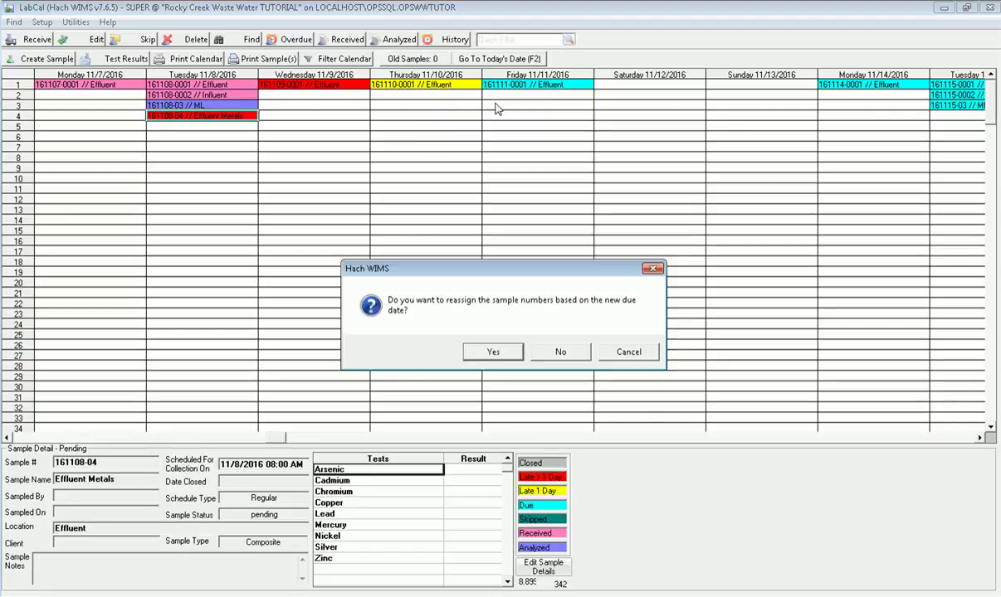
click(496, 350)
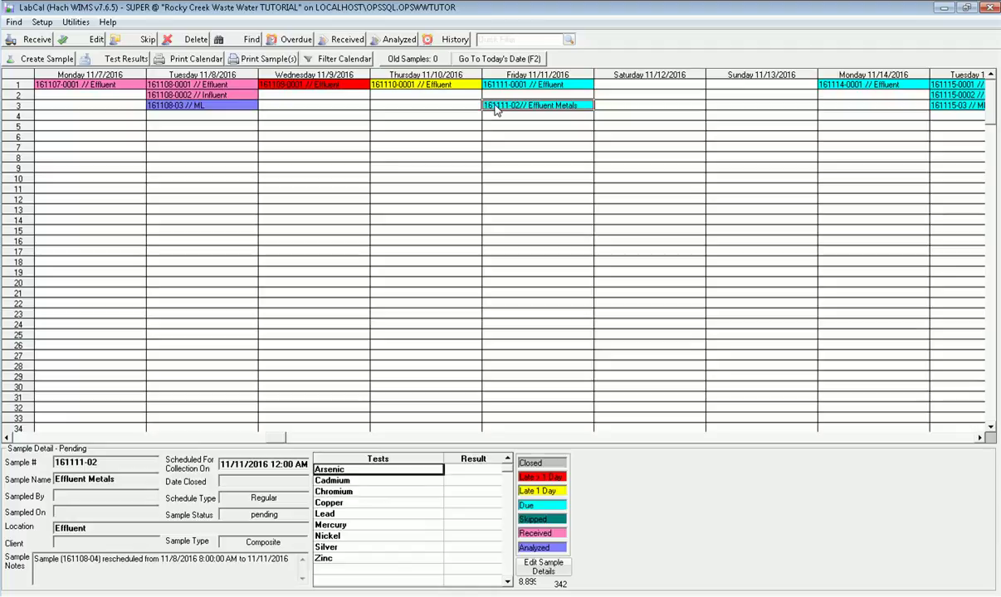
double_click(495, 109)
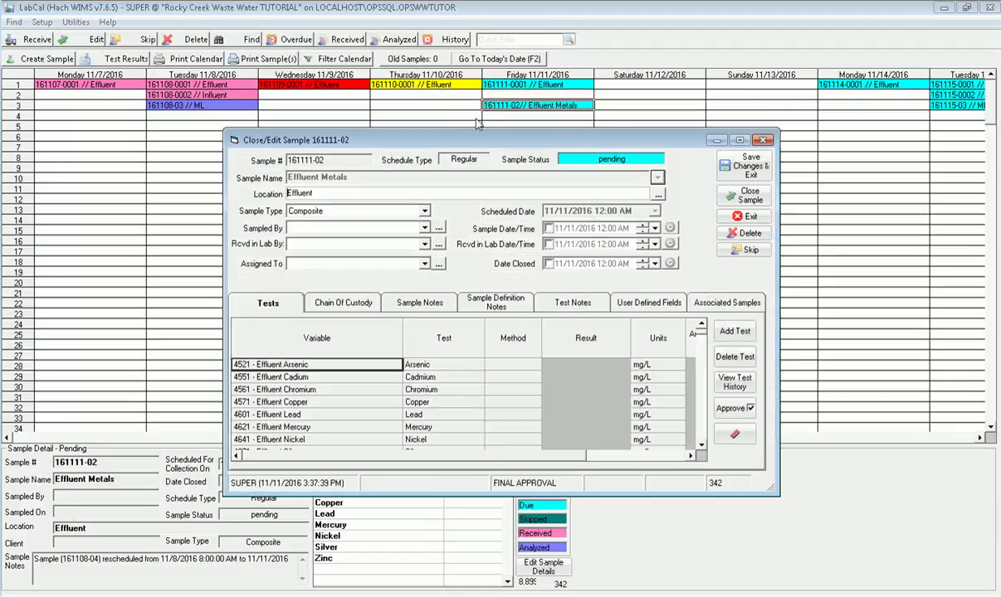
Stamp the sample date/time with the current time and choose who collected the sample.
drag(463, 137, 351, 102)
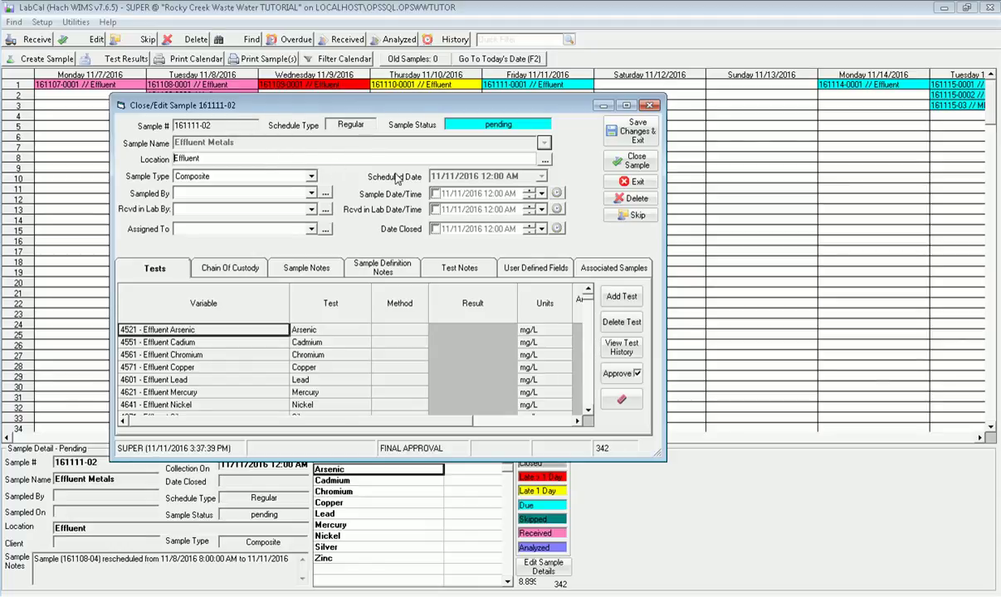
click(557, 193)
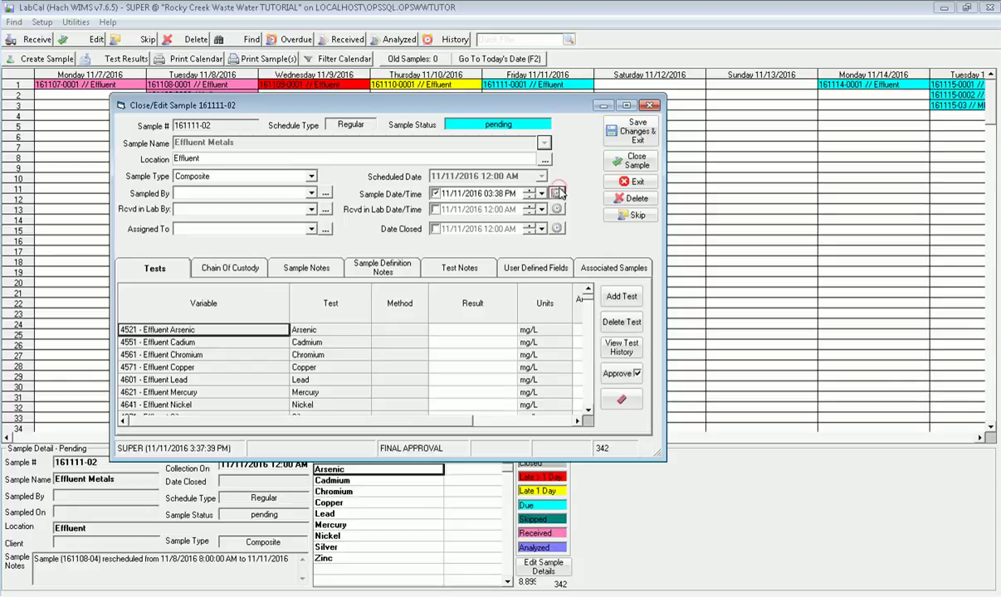
click(489, 193)
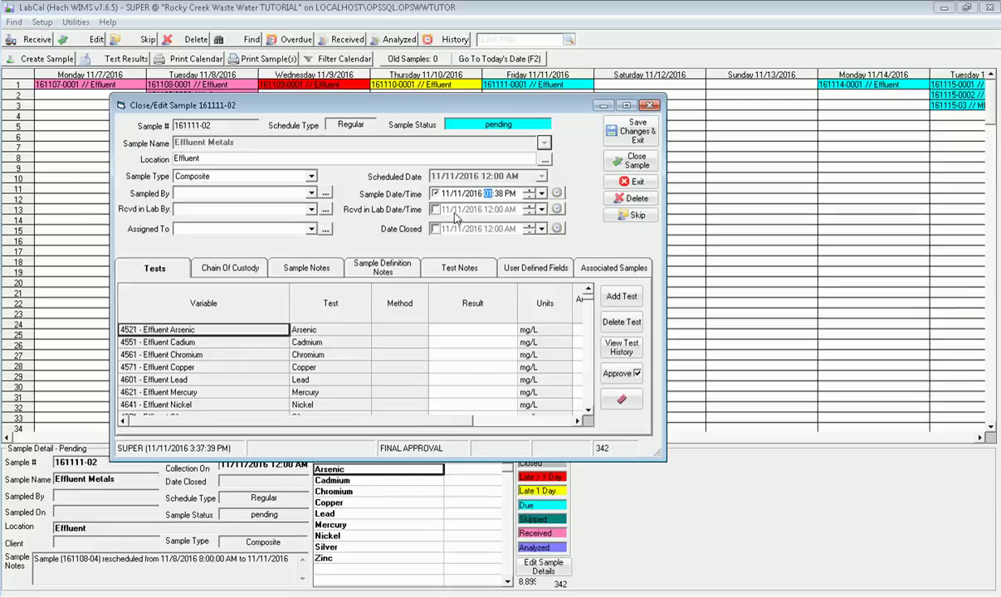
click(223, 194)
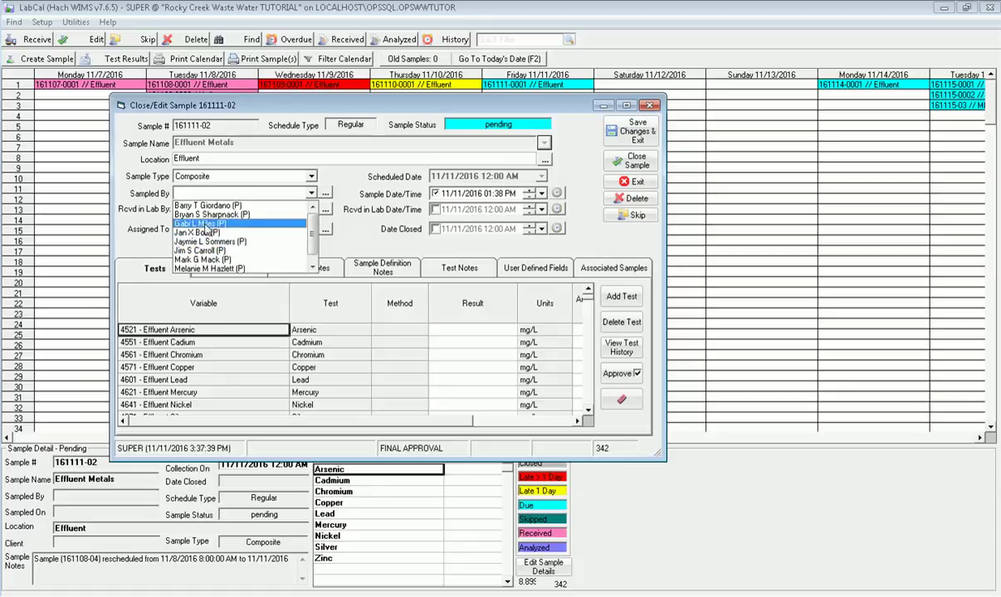
click(206, 215)
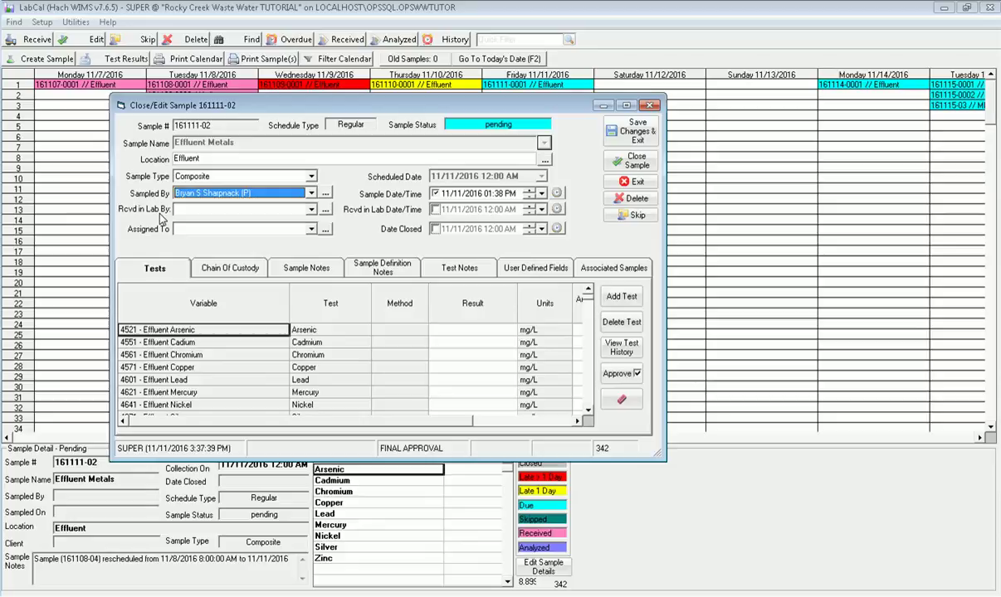
Choose the lab receiver, set the lab receipt time with adjusted minutes, and save the changes.
click(308, 209)
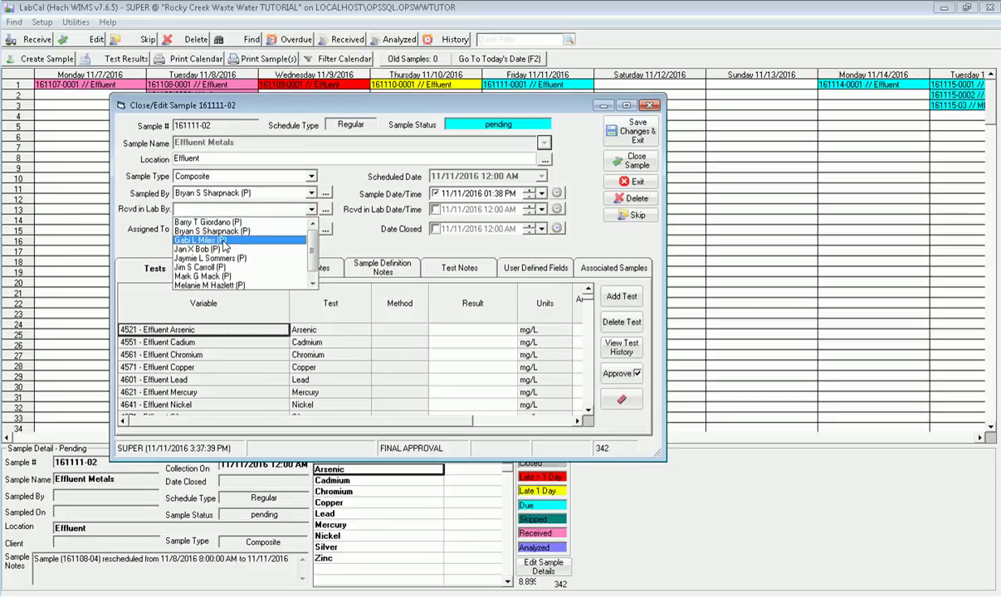
click(206, 249)
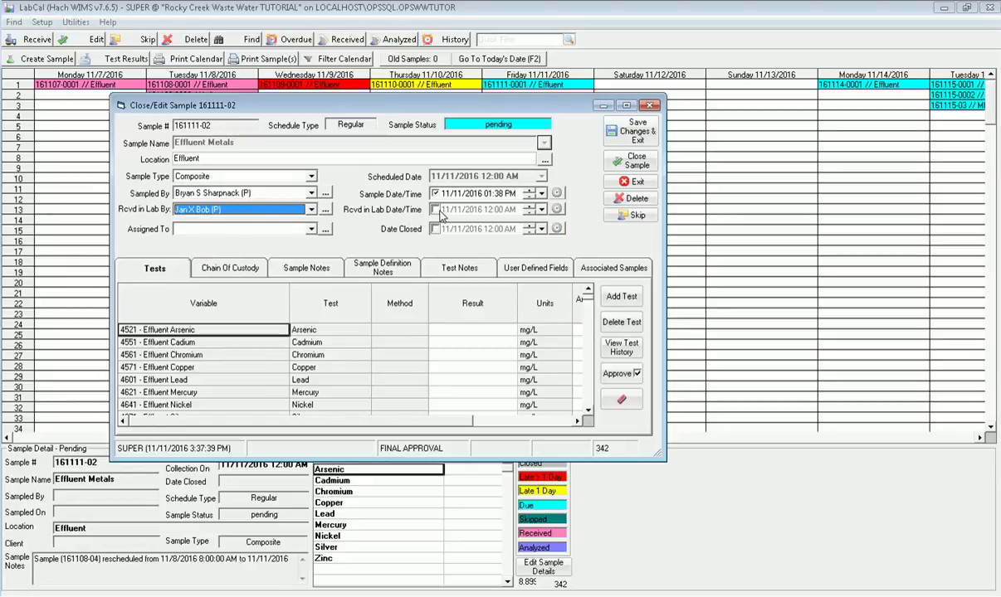
click(435, 209)
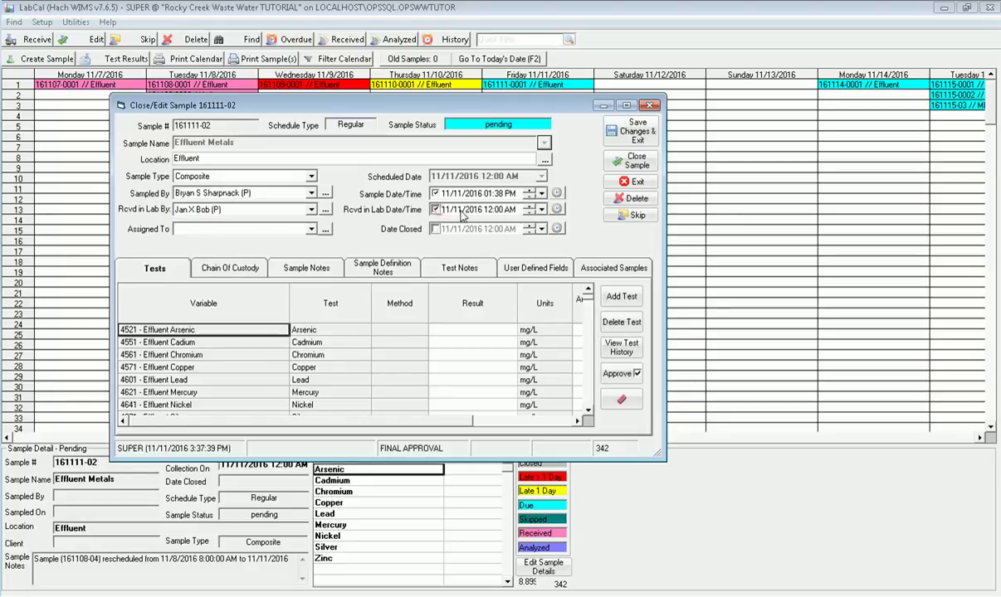
click(555, 209)
click(488, 209)
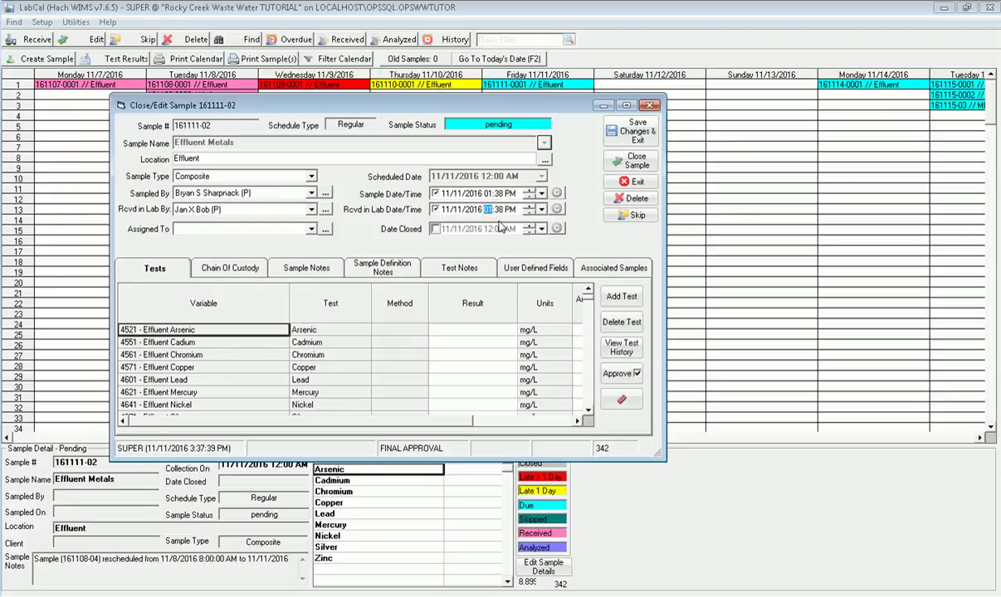
key(Right)
key(Down)
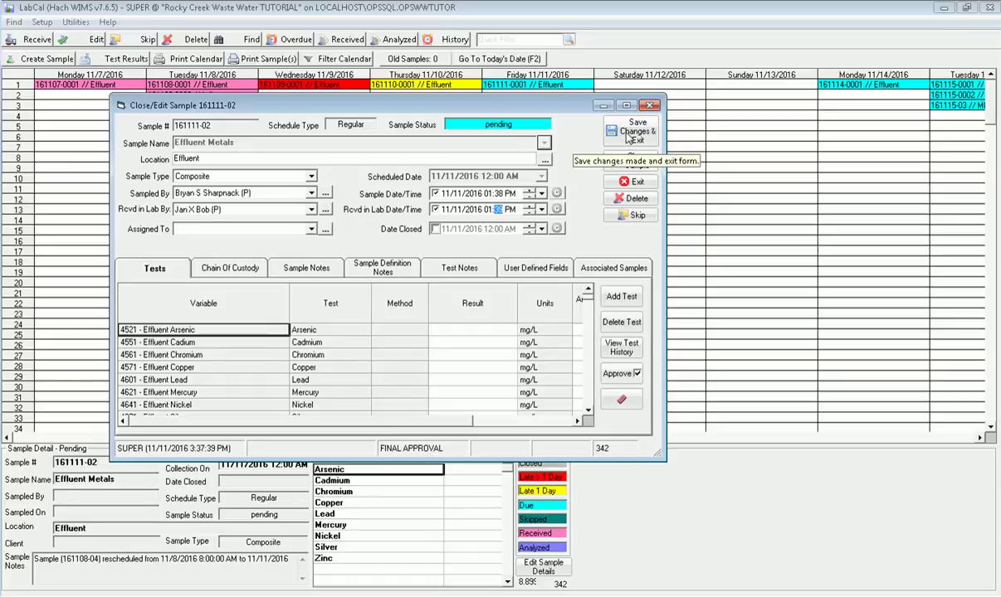
click(628, 137)
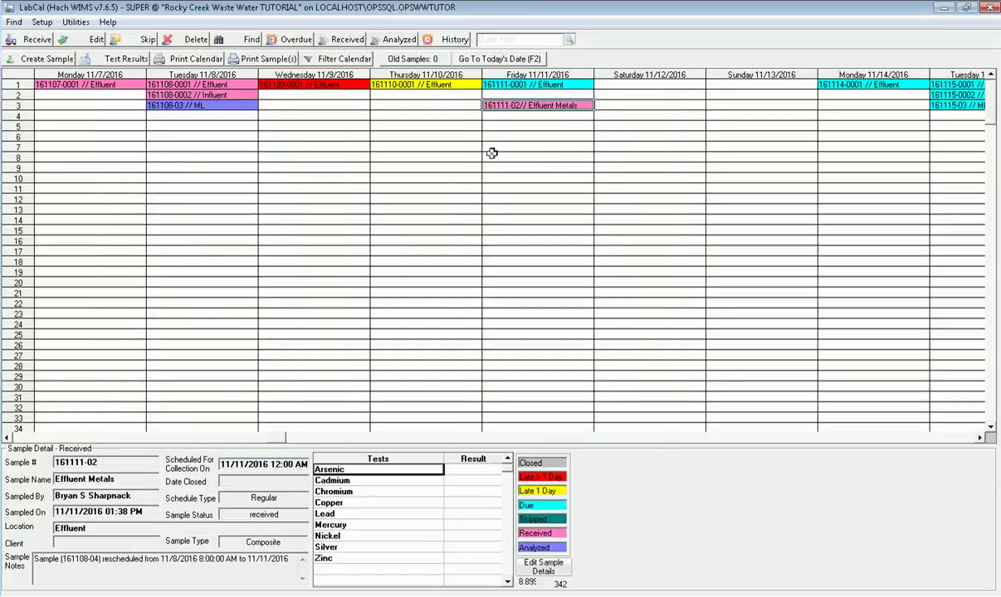
Reopen sample 161111-02 Effluent Metals and maximize its Close/Edit Sample form.
mouse_move(498, 105)
mouse_down()
mouse_move(495, 122)
mouse_move(513, 106)
mouse_up()
double_click(513, 105)
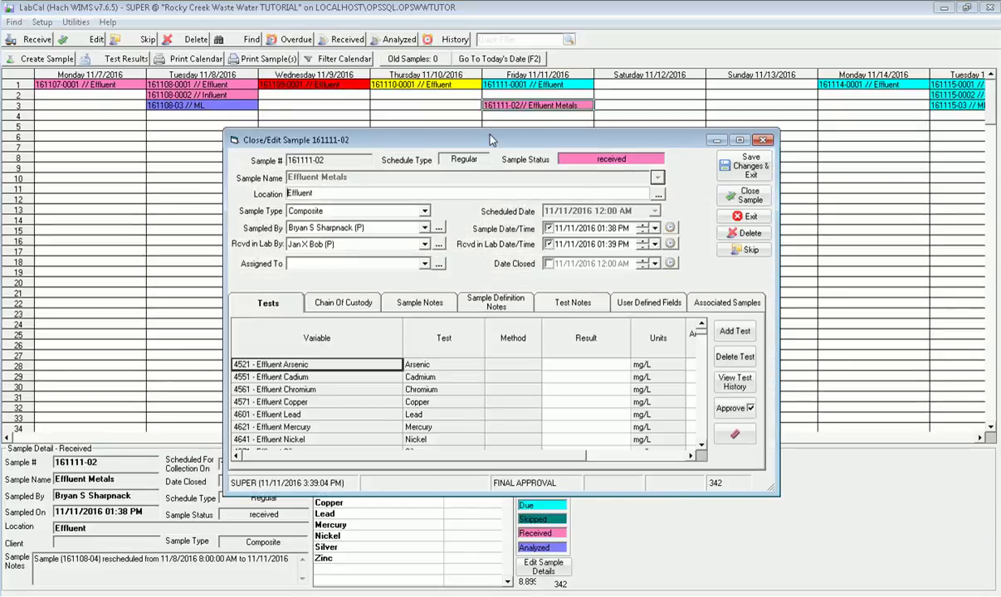
drag(462, 133, 333, 102)
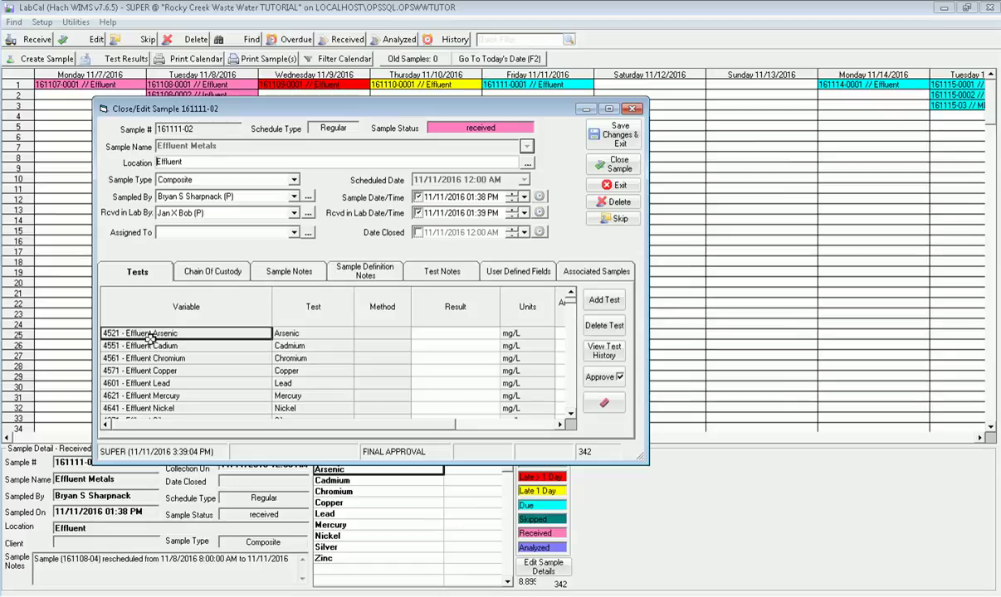
click(608, 109)
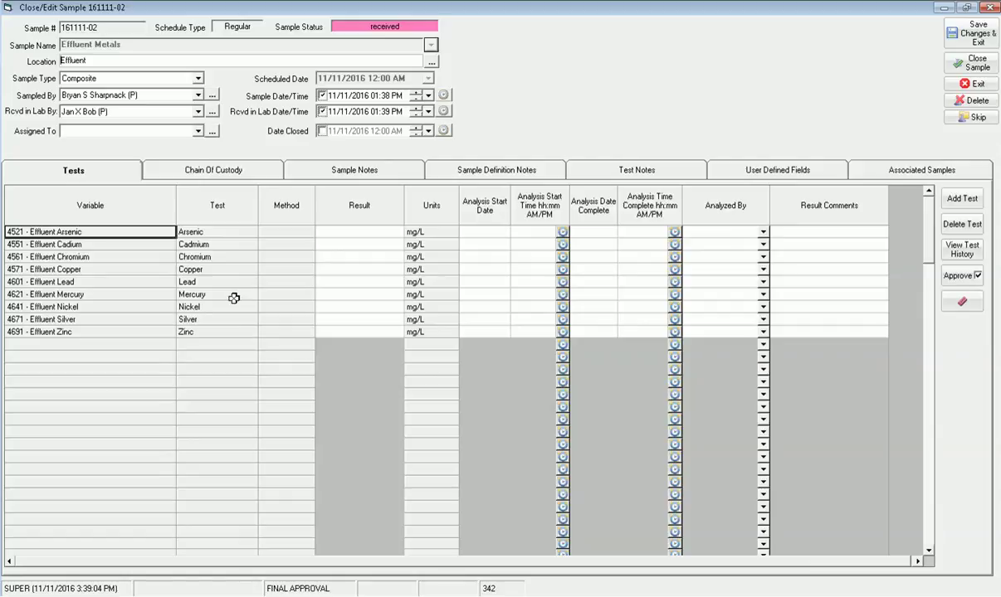
Record Arsenic as <.002 mg/L with 03:39 PM analysis times and start a 'Lab' comment.
click(371, 231)
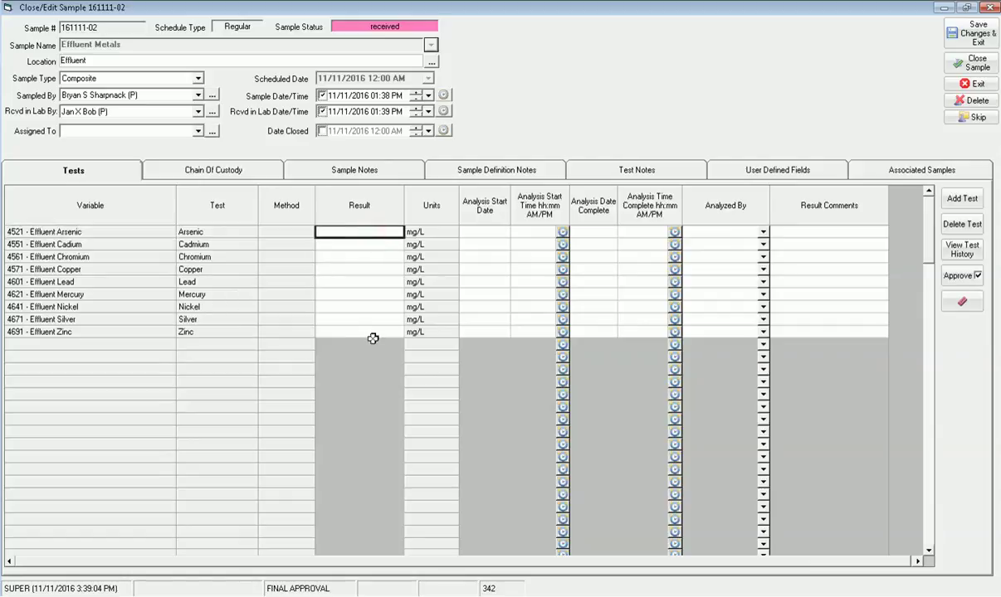
text(<)
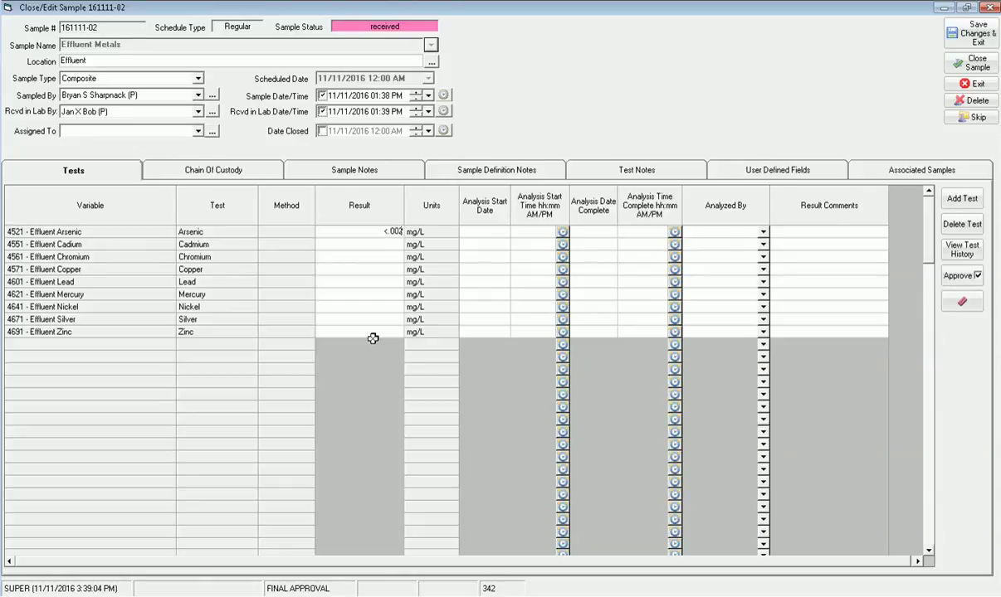
text(.002)
key(Tab)
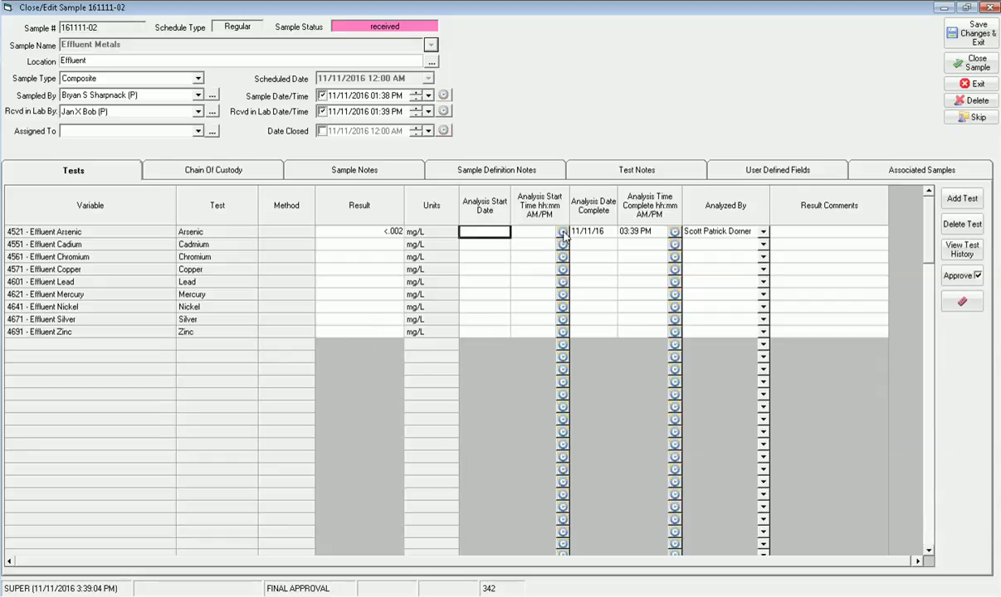
click(562, 232)
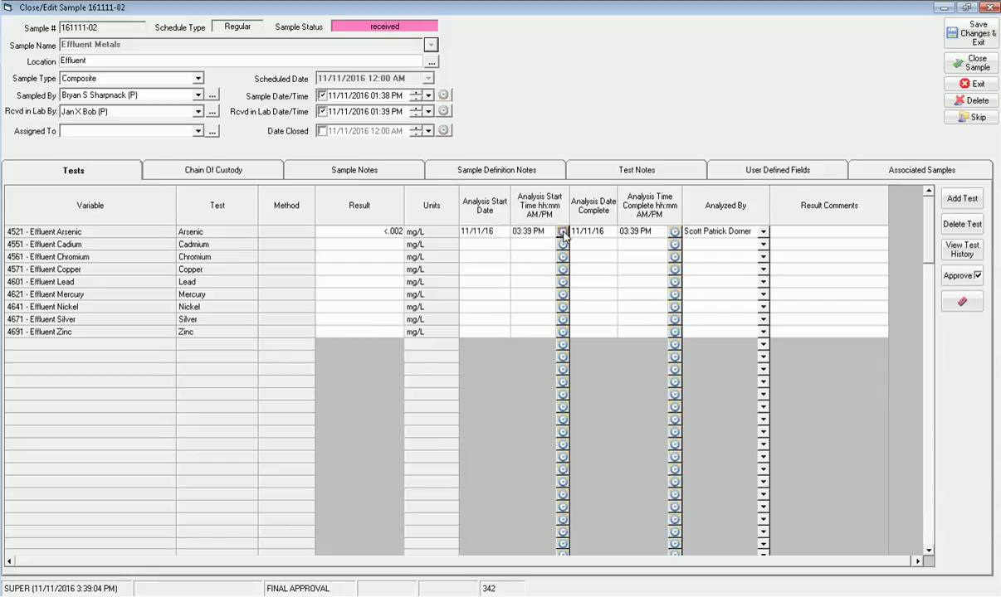
click(518, 232)
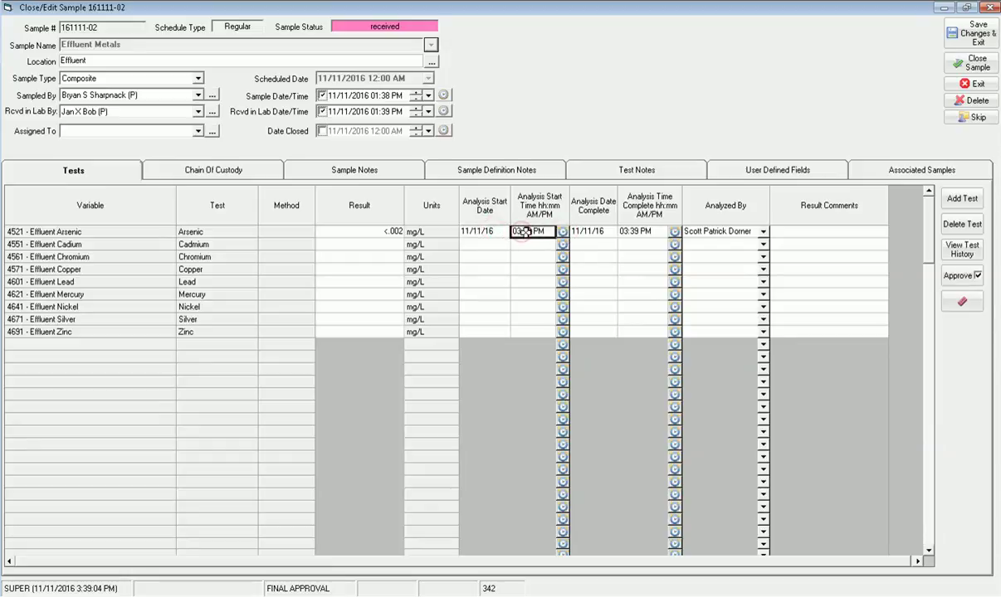
click(629, 233)
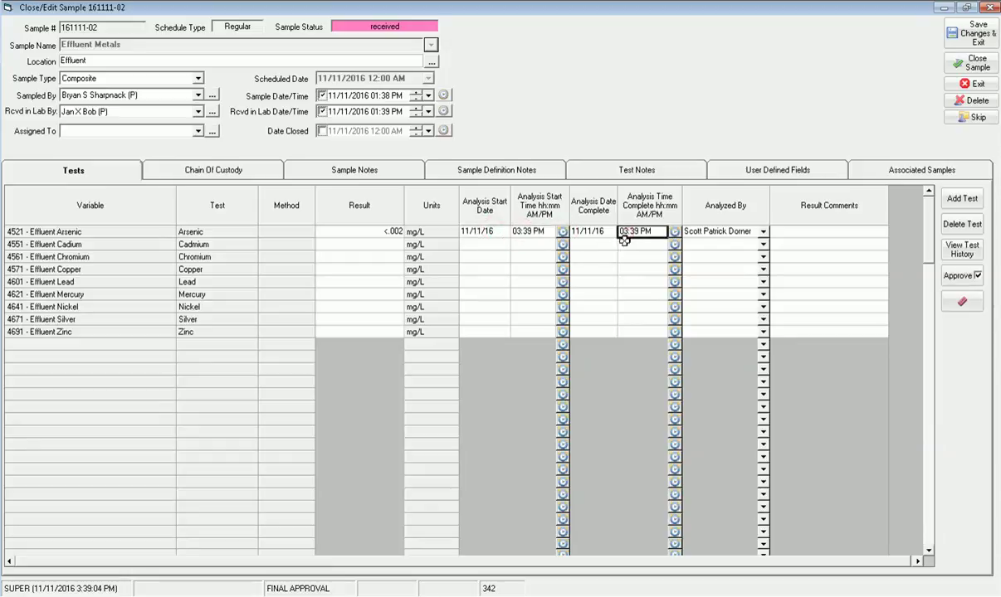
click(695, 235)
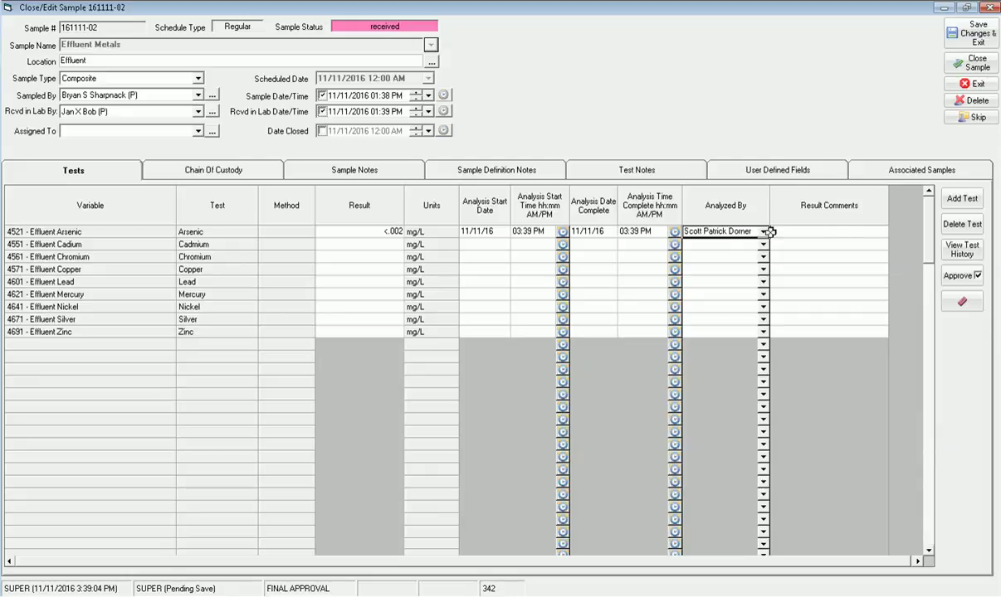
click(829, 231)
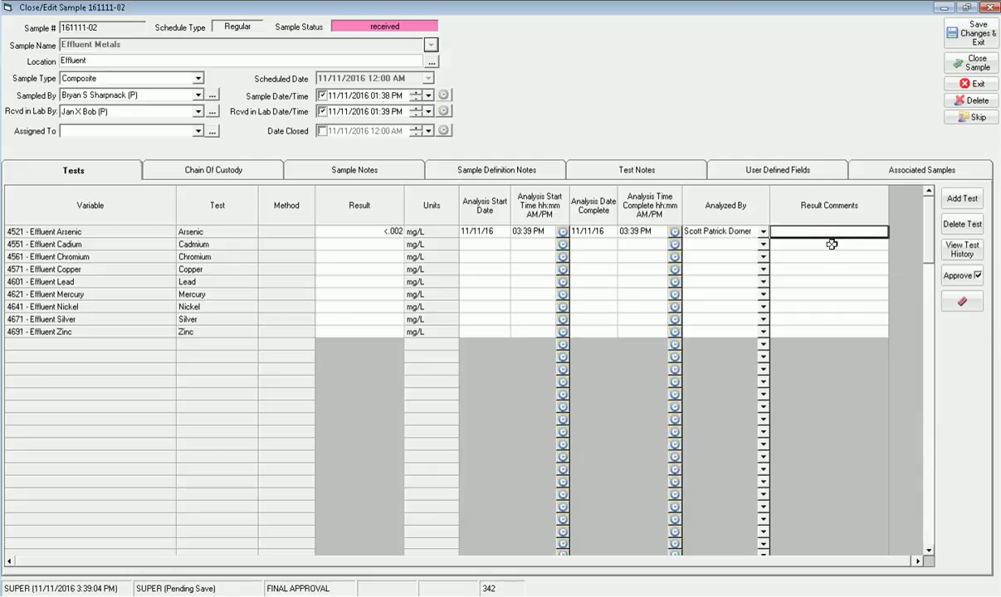
text(Lab Cal is great)
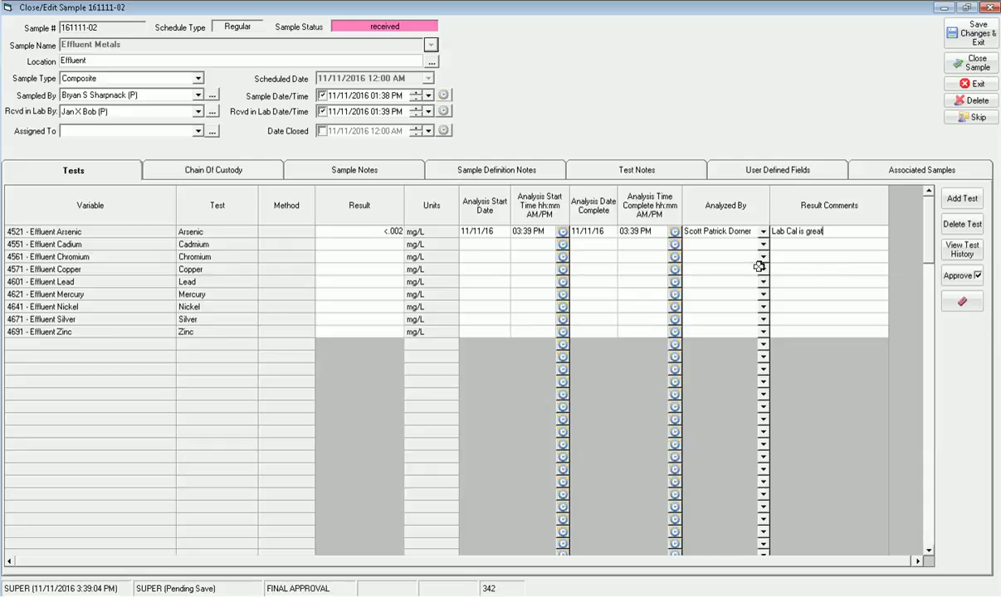
Enter the Cadmium .123 and Chromium .444 mg/L results.
click(385, 244)
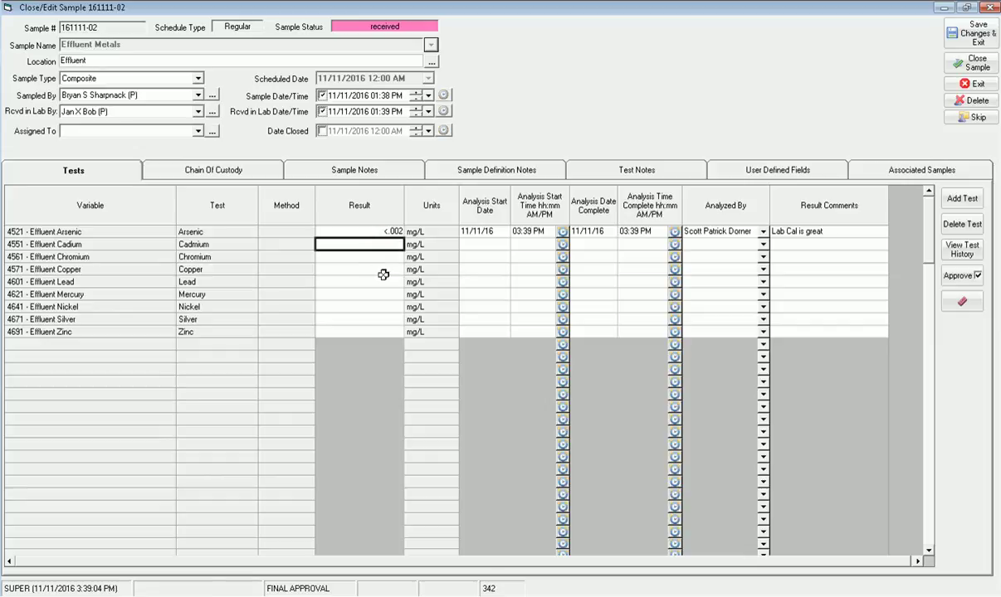
key(F2)
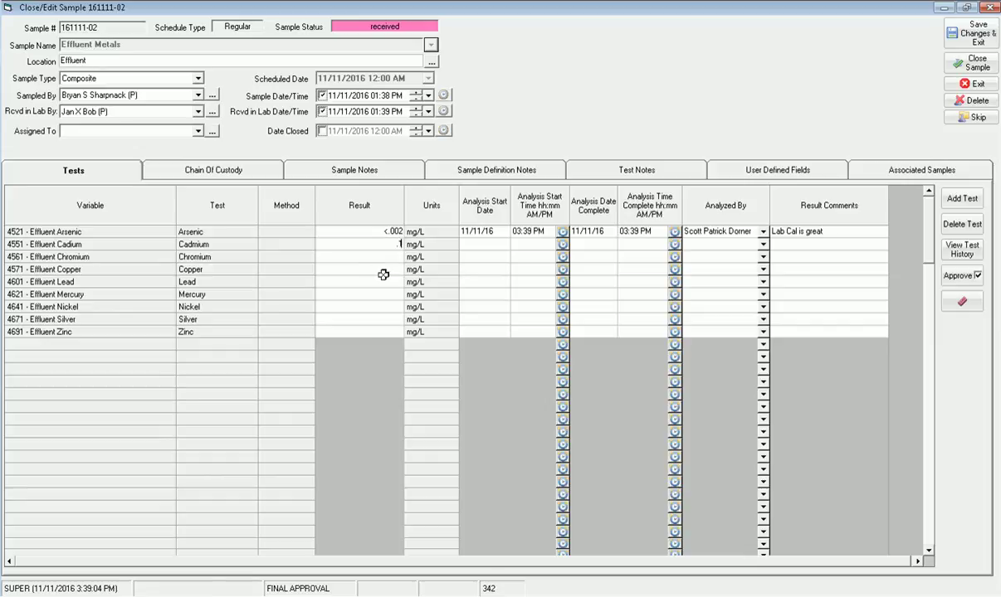
text(.123)
key(Tab)
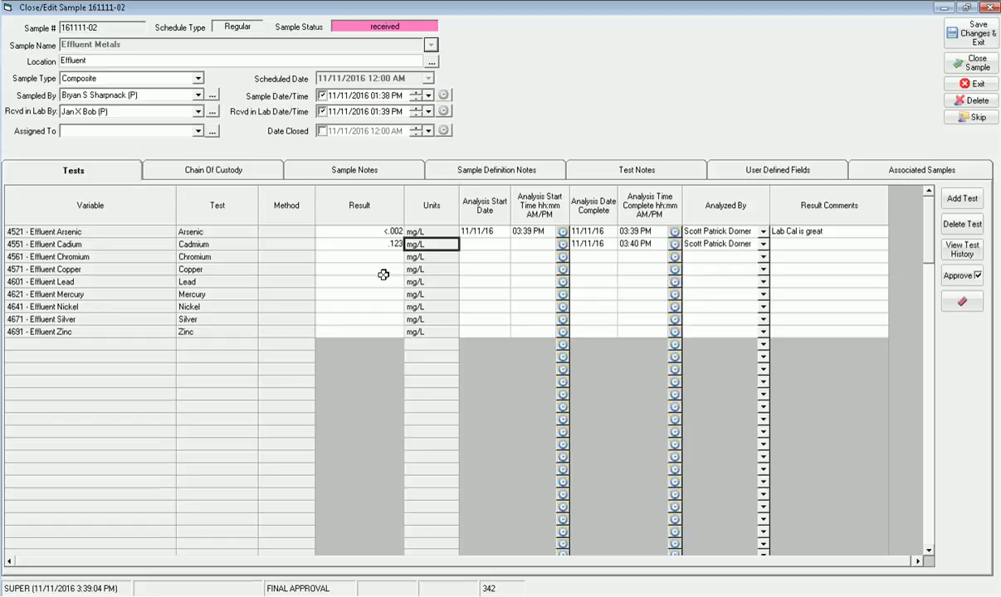
key(Left)
key(Down)
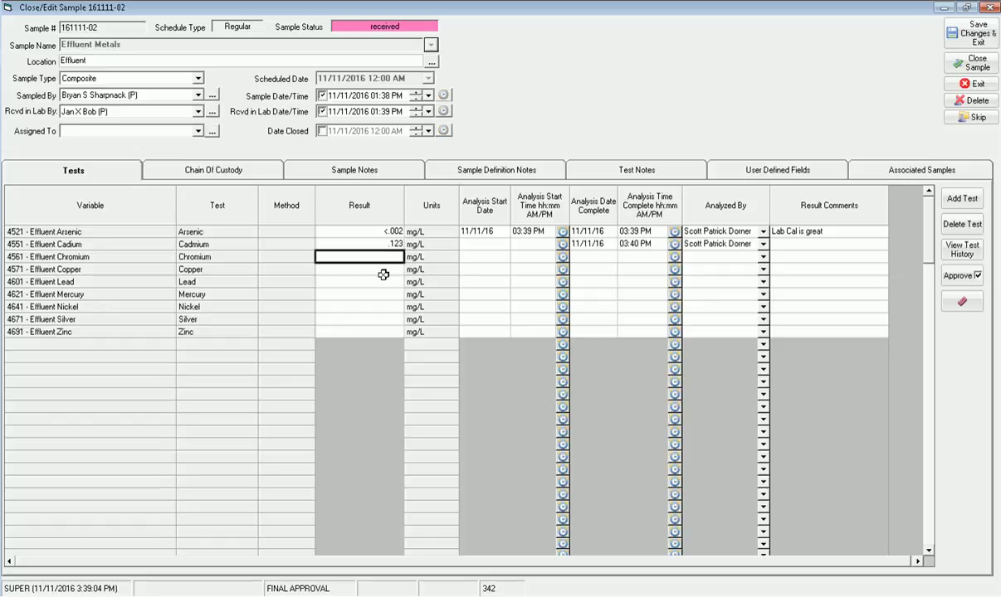
key(F2)
text(.444)
key(Return)
Enter the Copper, Lead <.001 and Mercury results.
key(Tab)
key(Down)
key(Left)
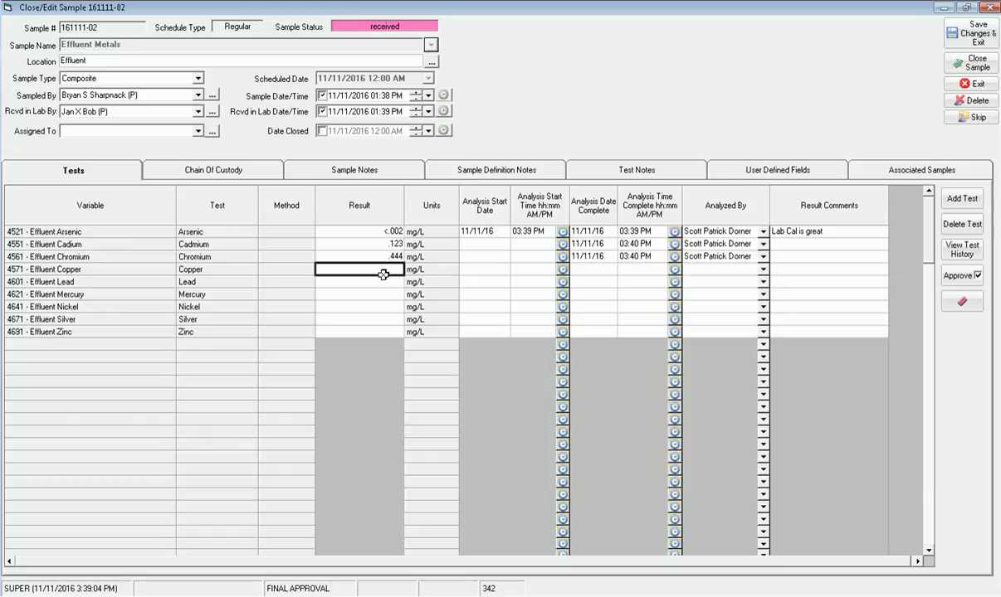
key(F2)
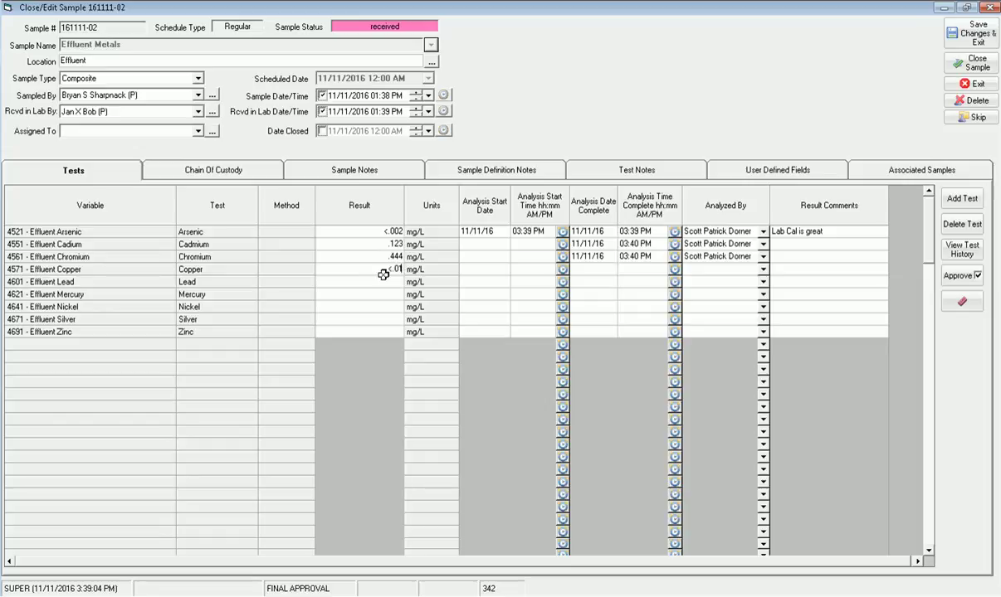
key(Tab)
key(Down)
key(Left)
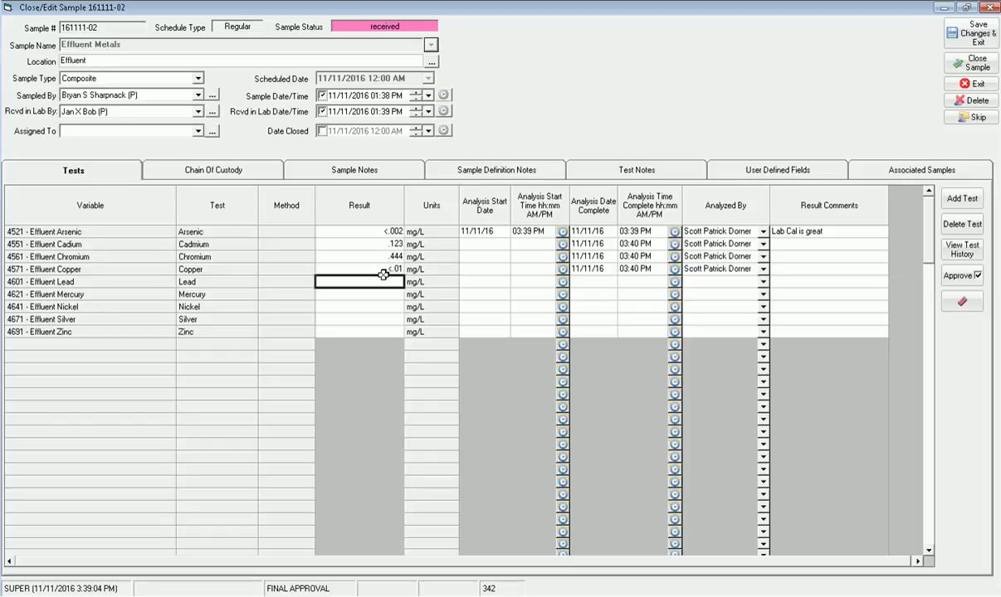
text(<)
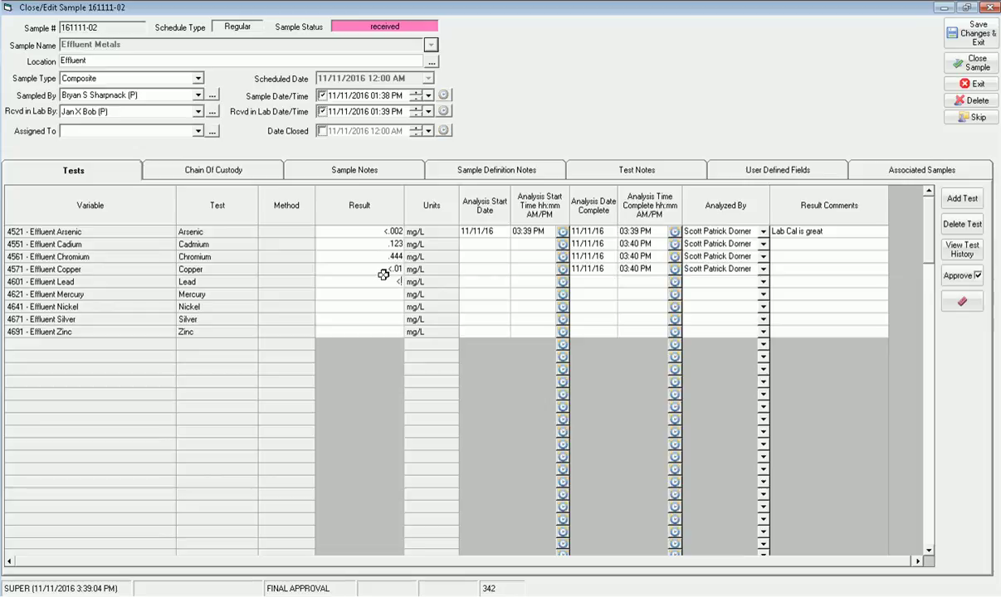
text(.001)
key(Tab)
key(Down)
key(Left)
key(F2)
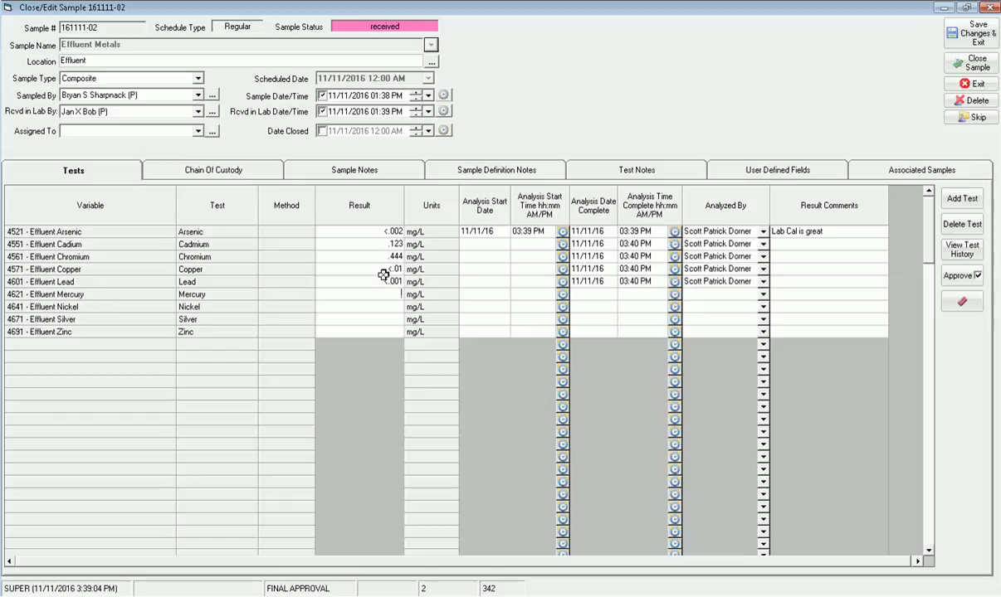
key(Tab)
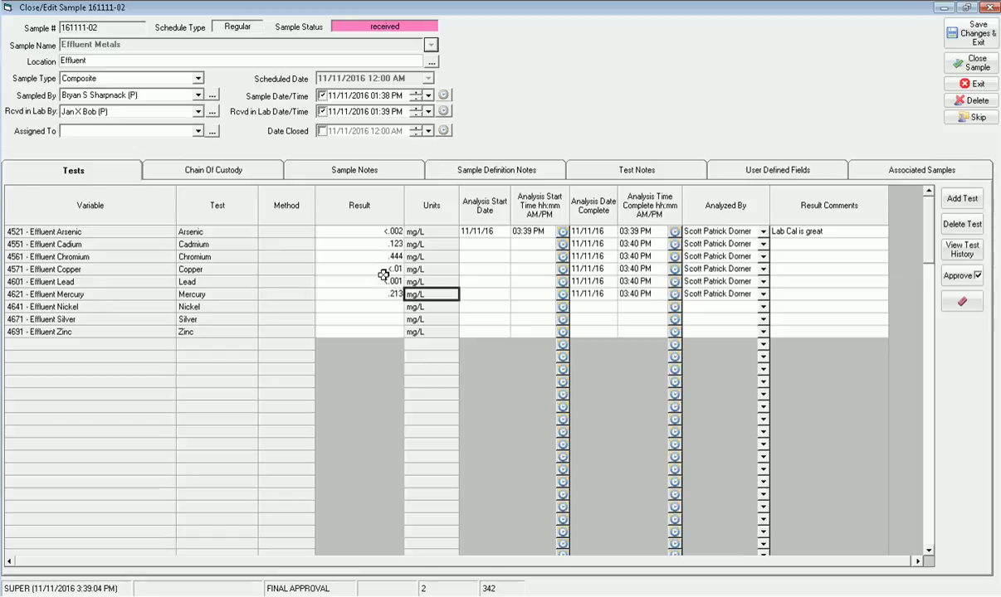
Enter Nickel .111, Silver .022 and Zinc .021 mg/L, auto-filling completion date, time and analyst.
key(Down)
key(Left)
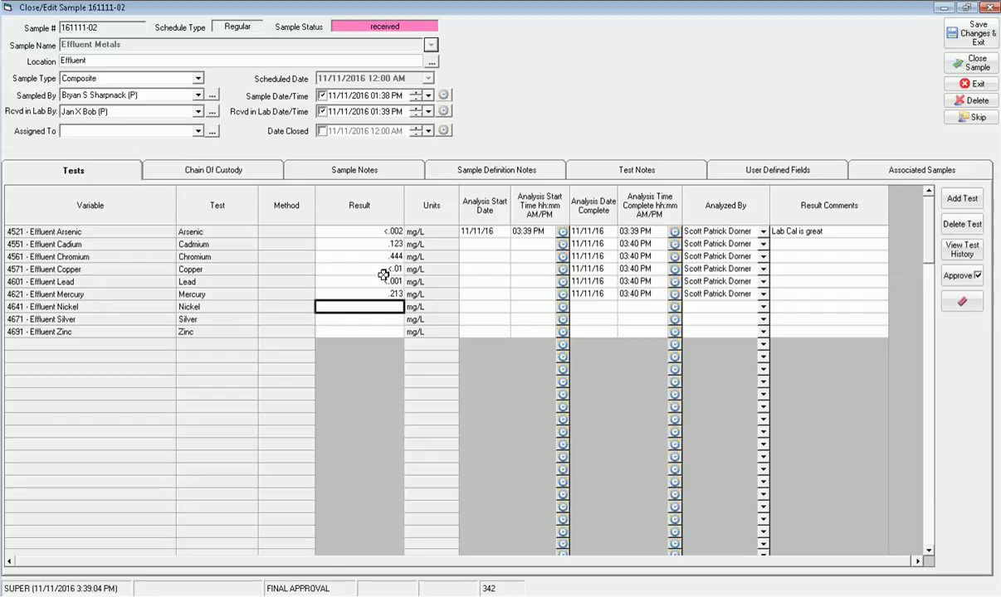
key(F2)
text(.111)
key(Tab)
key(Down)
key(Left)
key(F2)
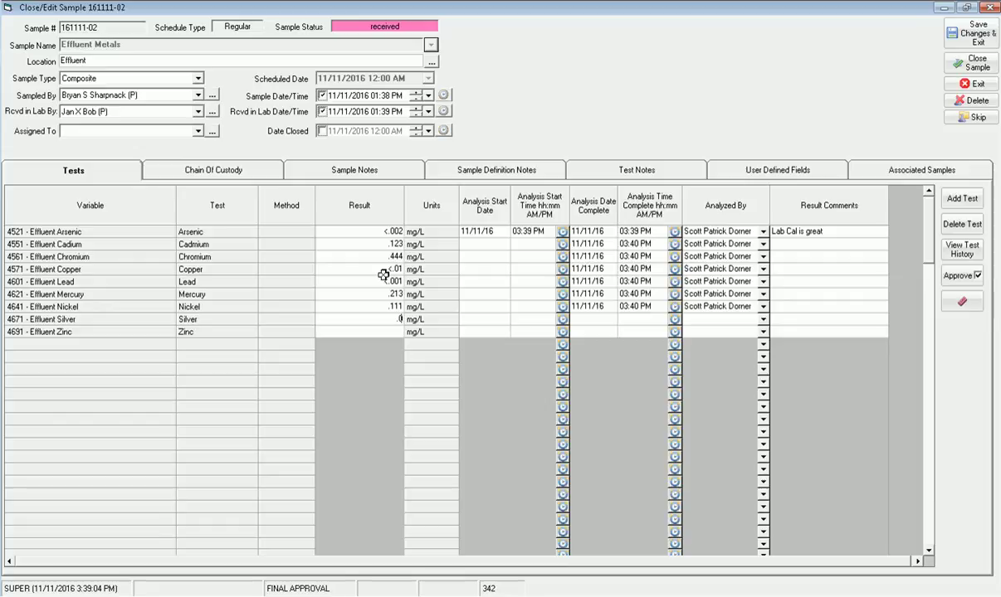
text(.022)
key(Tab)
key(Down)
key(Left)
key(F2)
key(Tab)
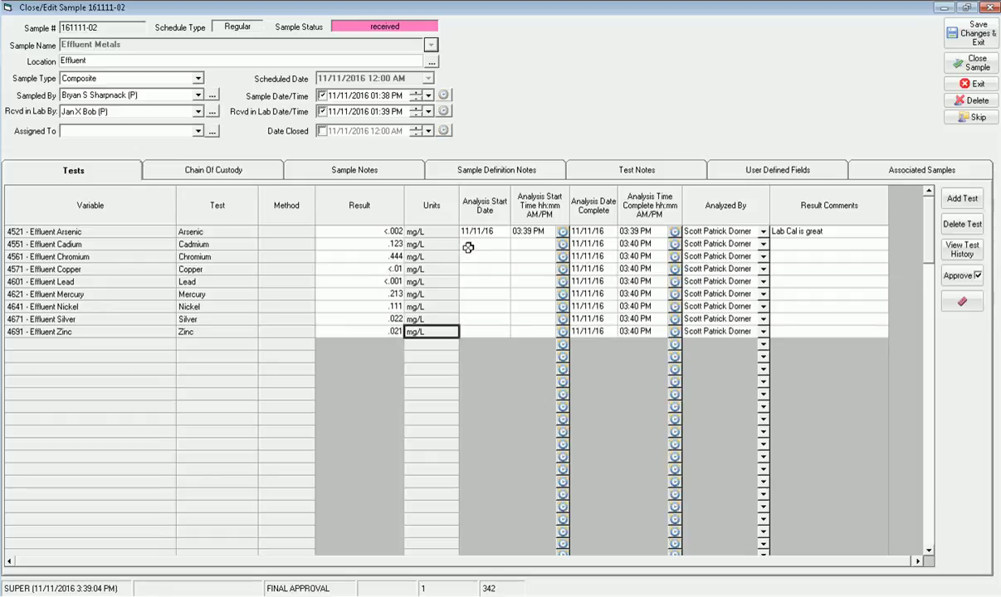
click(502, 246)
Ditto the 11/11/16 03:39 PM start date and time from Cadium to Zinc, then save and exit the sample.
drag(502, 246, 525, 336)
right_click(527, 325)
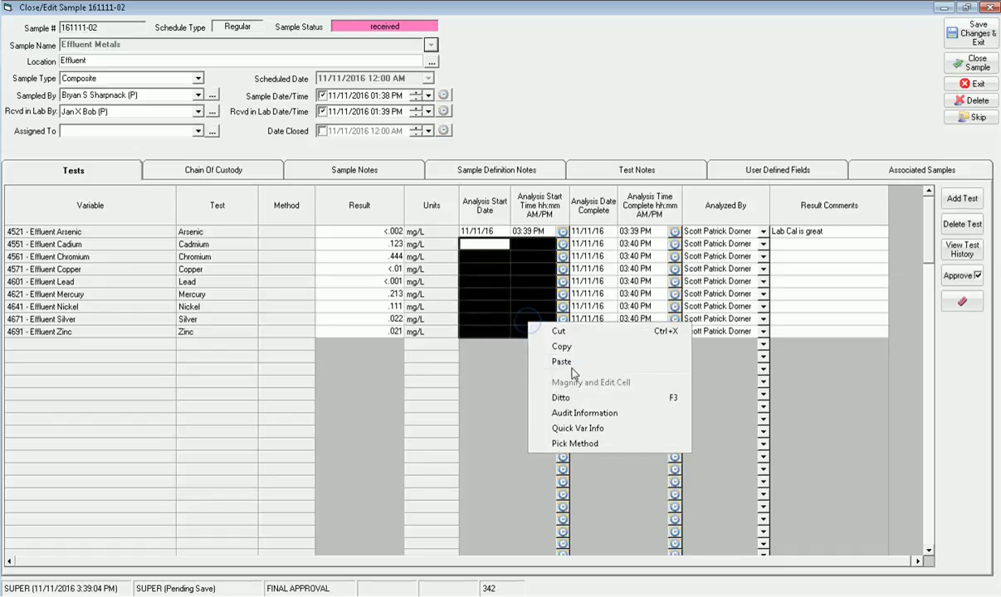
click(557, 398)
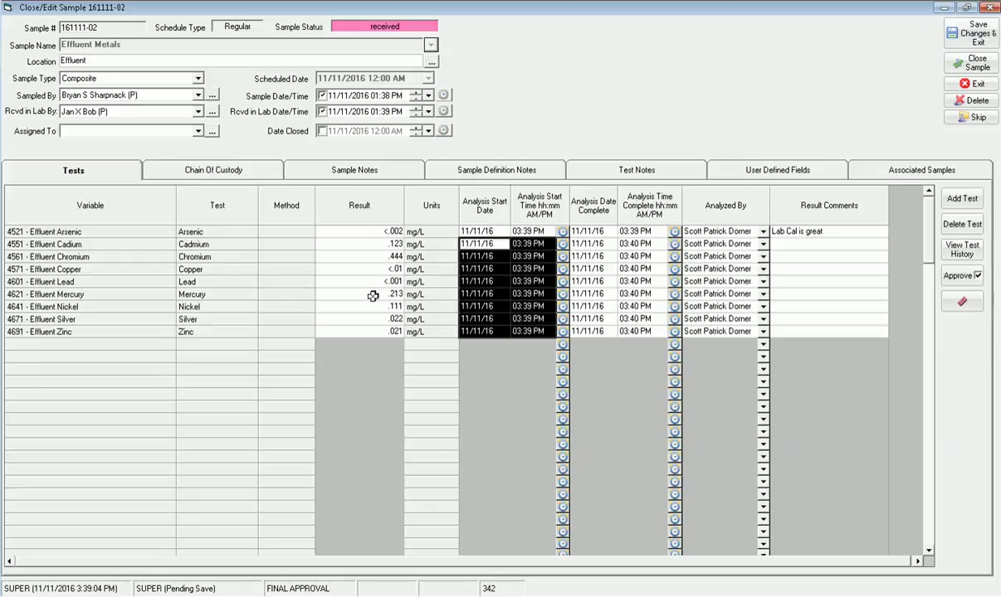
click(948, 41)
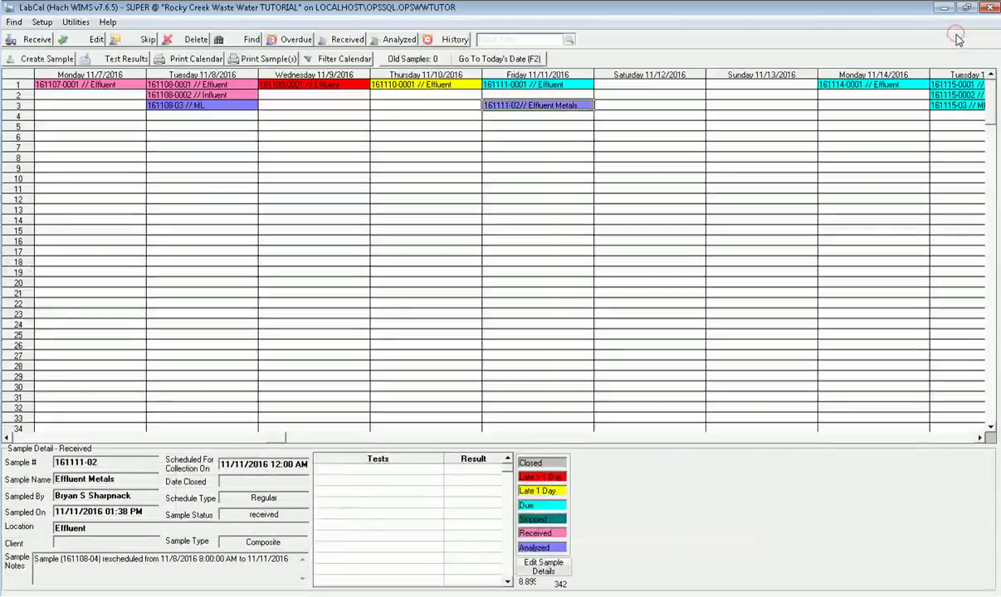
Reselect sample 161111-02 to show its nine analyzed results, then restore LabCal and move it right.
click(459, 122)
click(484, 102)
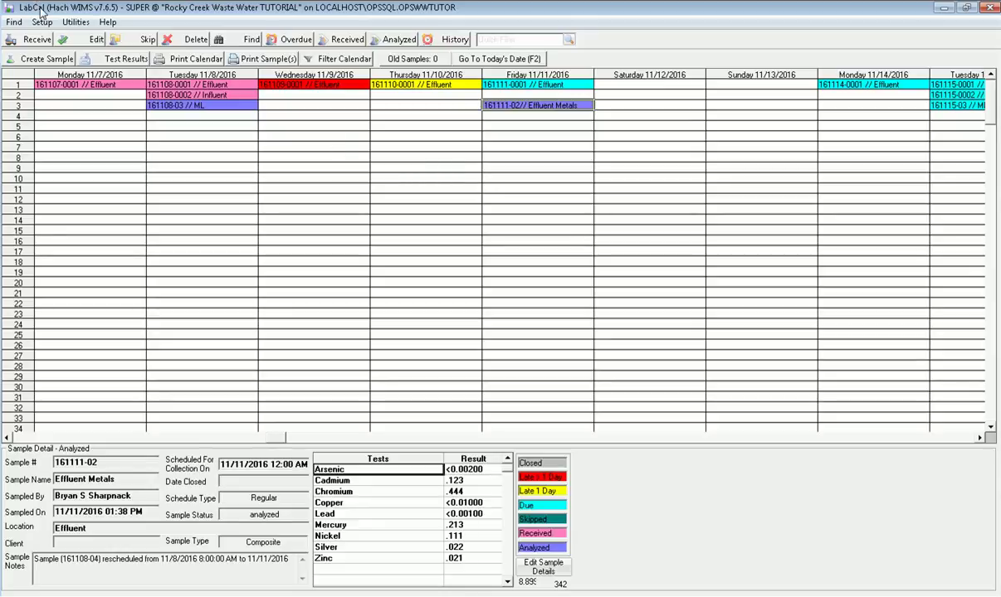
double_click(52, 10)
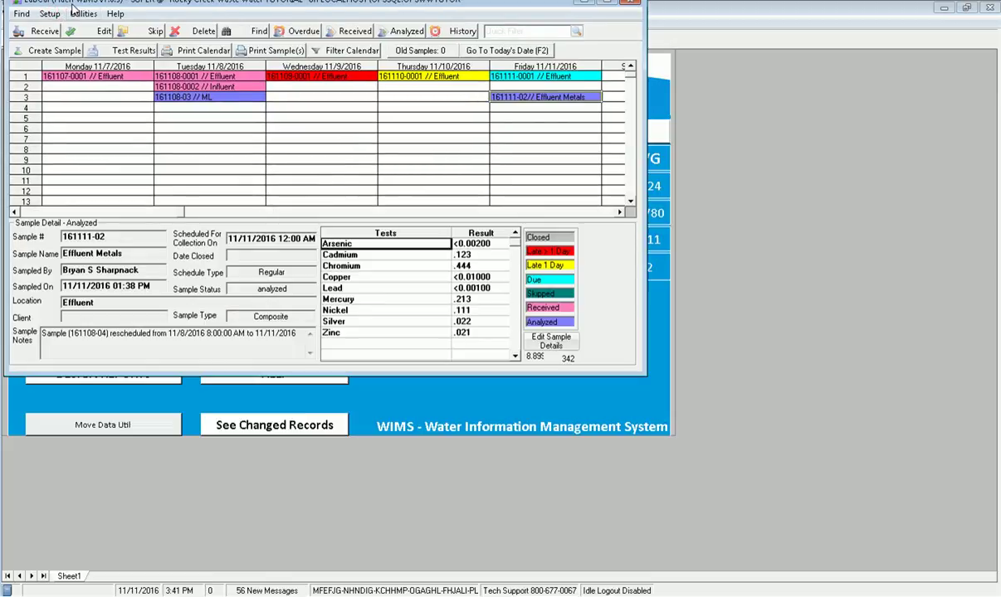
drag(74, 5, 347, 129)
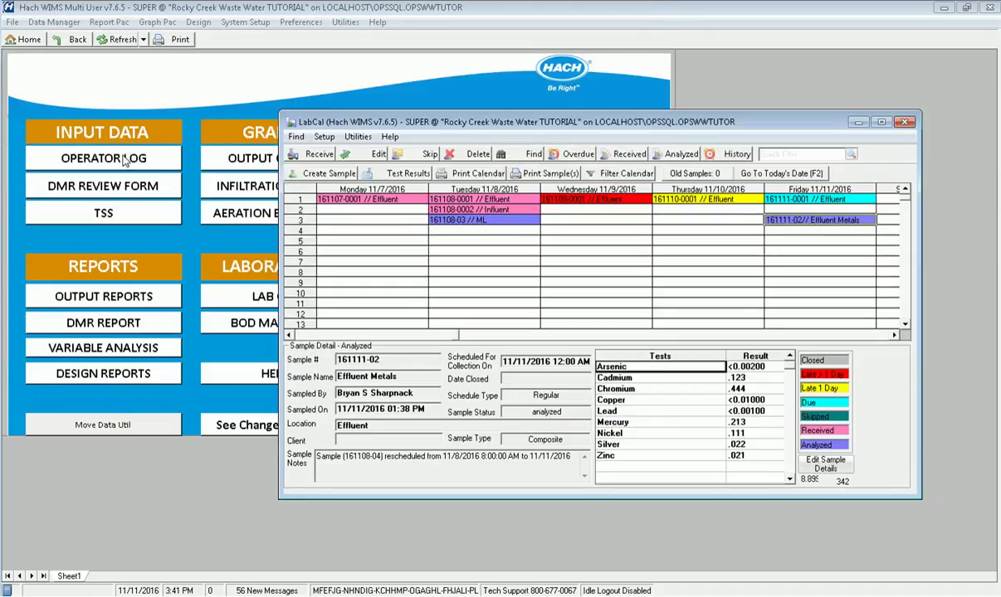
Open the Metals form from Data Manager > Data Entry Forms.
click(54, 22)
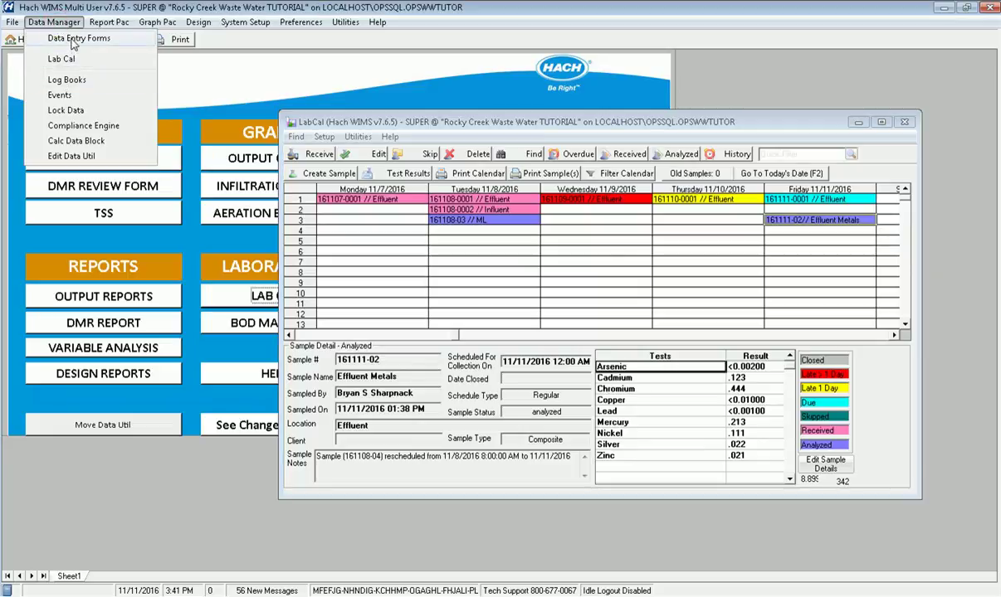
click(68, 38)
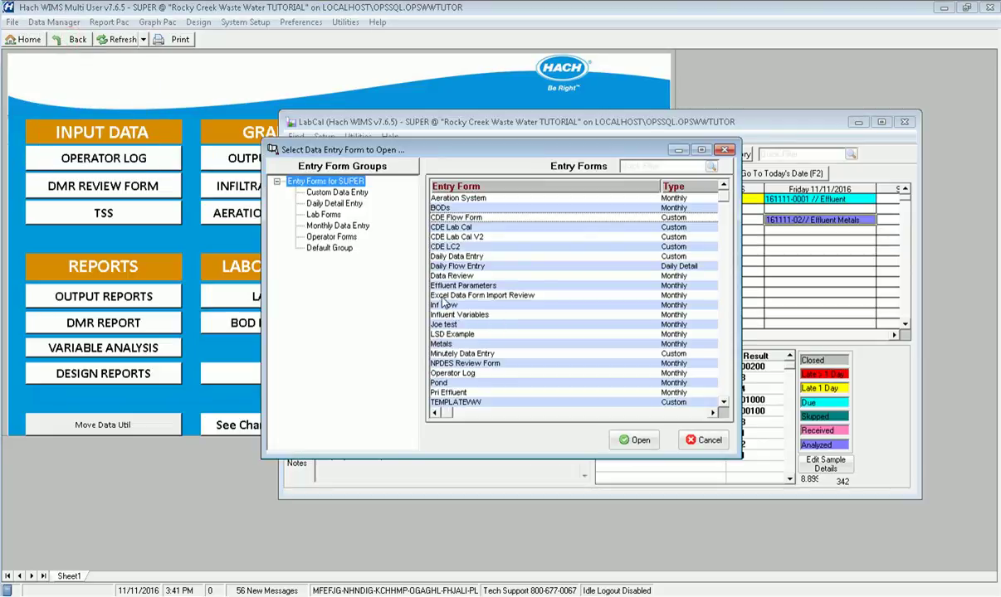
click(444, 343)
click(620, 440)
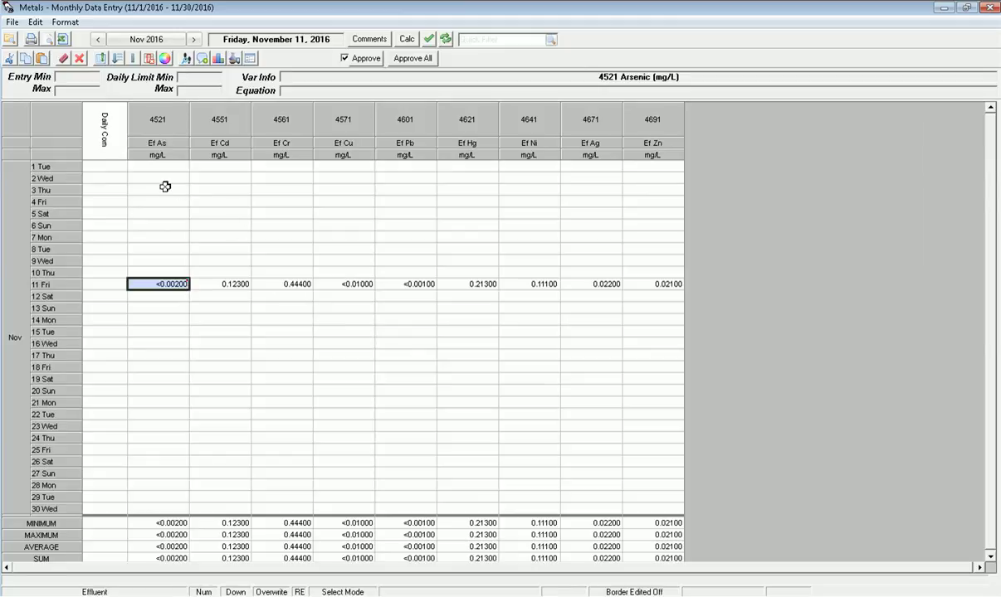
click(163, 189)
click(149, 284)
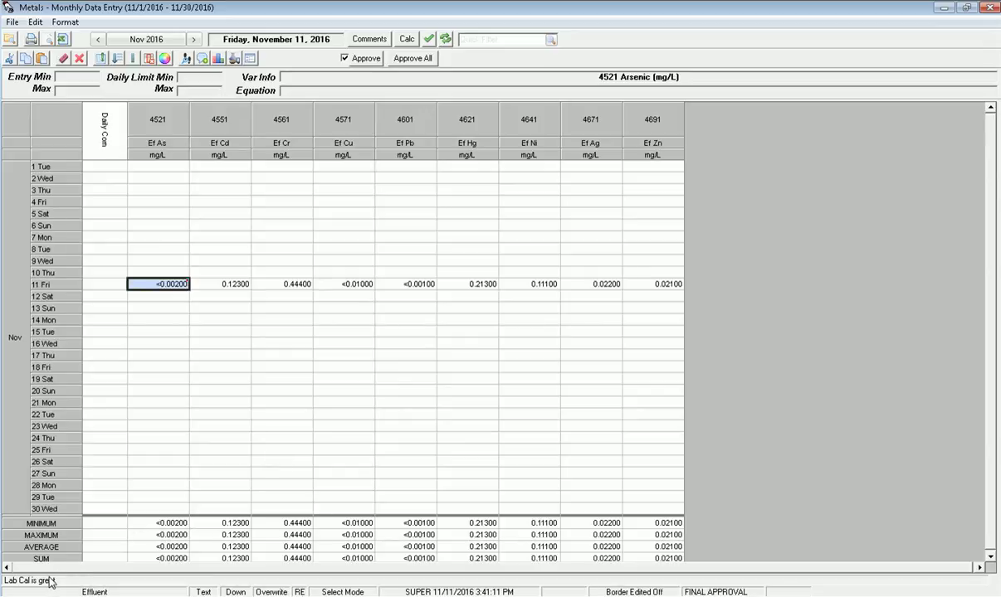
click(221, 295)
click(223, 284)
click(262, 284)
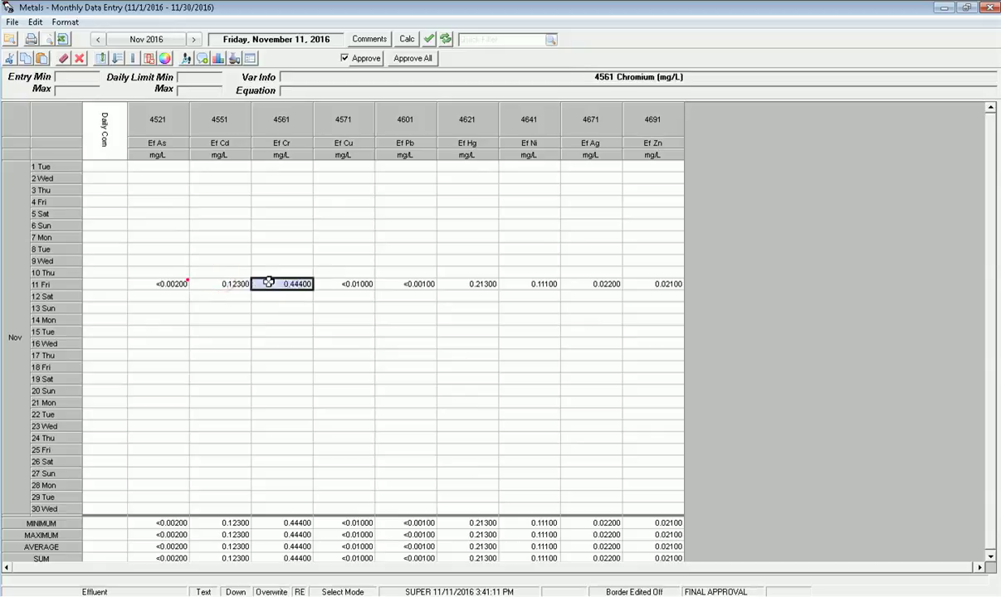
click(336, 284)
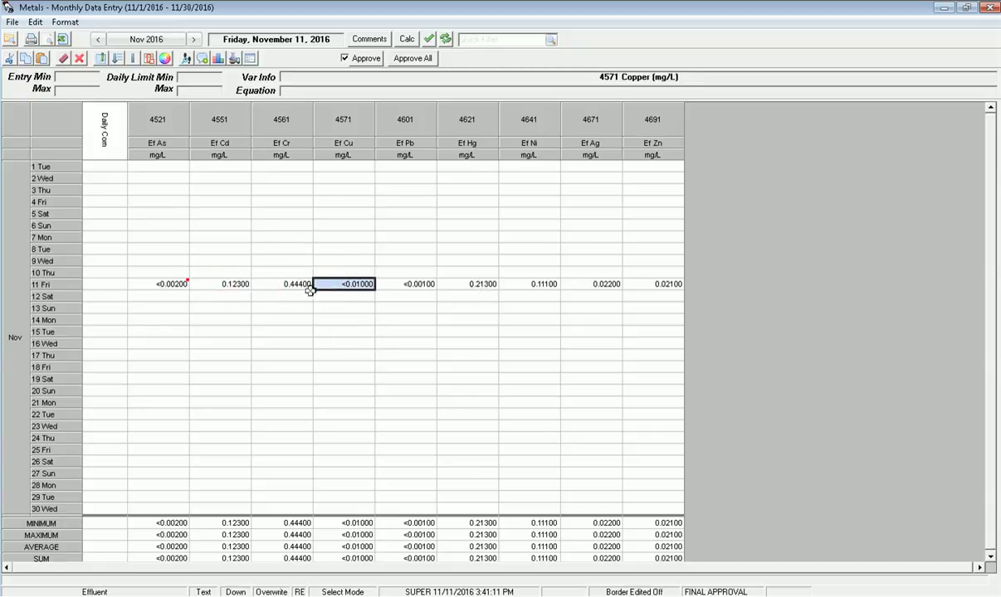
click(282, 284)
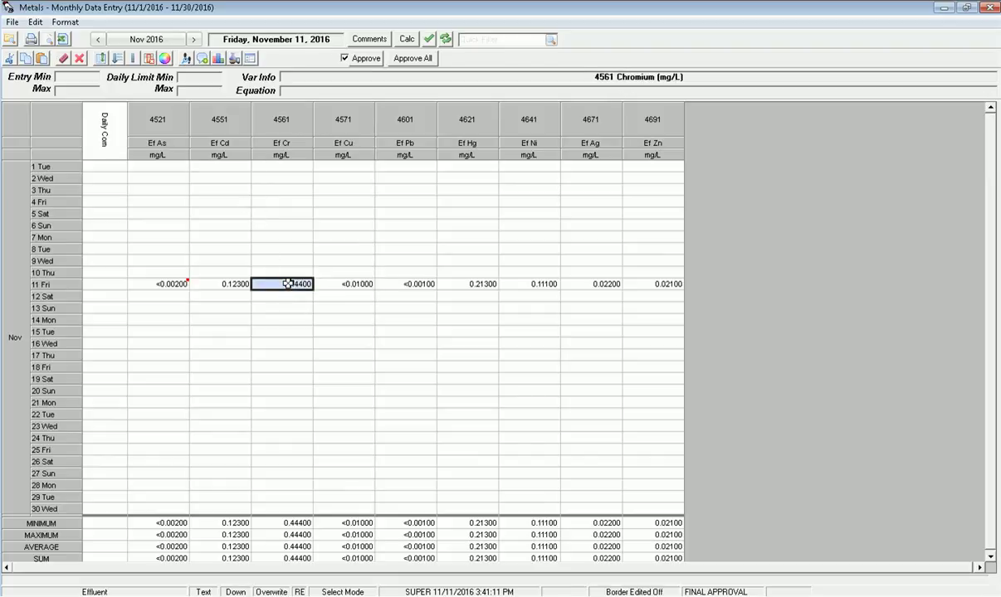
right_click(286, 284)
Correct the 11 Fri Effluent Chromium result from 0.44400 to 0.04440.
click(275, 285)
click(288, 284)
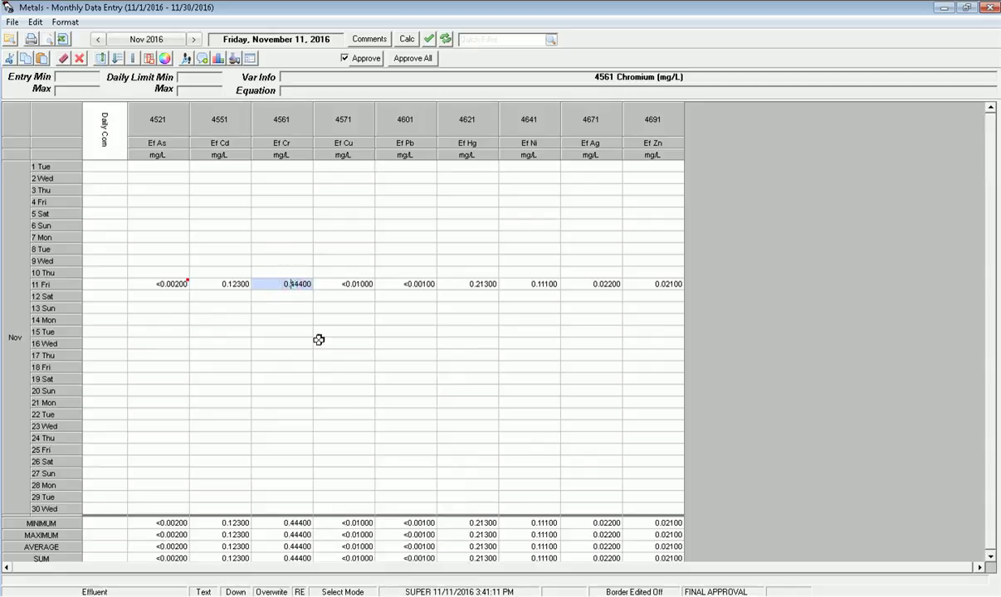
text(0)
key(Return)
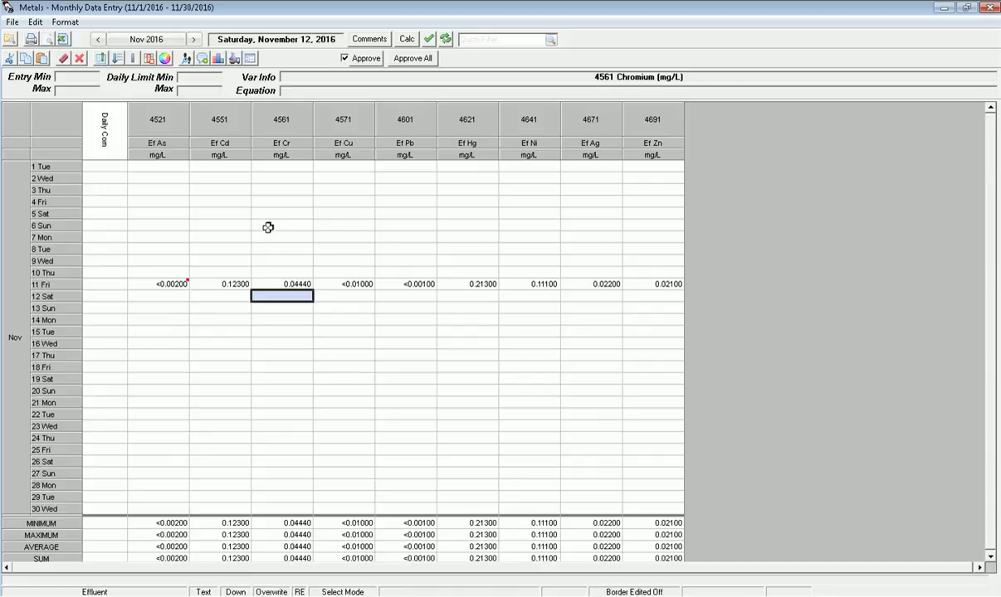
Check the Chromium cell's audit trail for the logged modification, then close it.
click(263, 225)
click(290, 282)
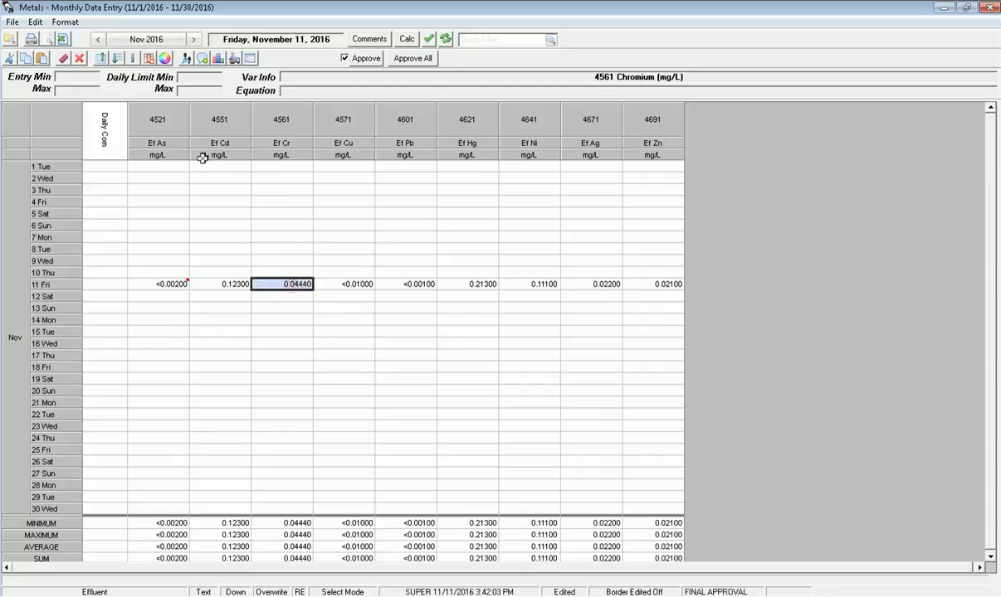
click(176, 59)
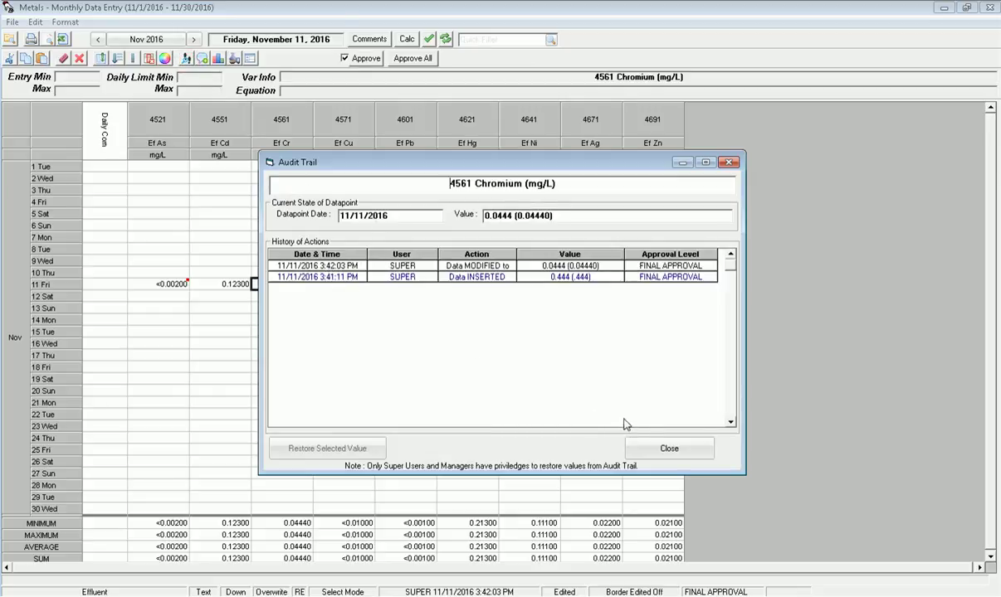
click(656, 447)
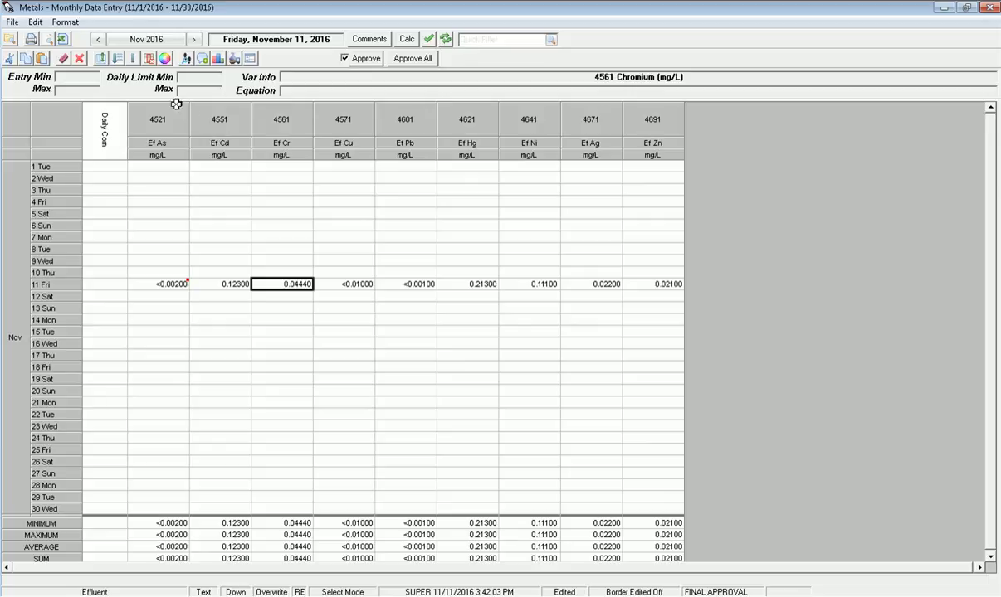
Restore and reposition the Metals form, then bring LabCal forward with sample 161111-02 selected.
double_click(175, 19)
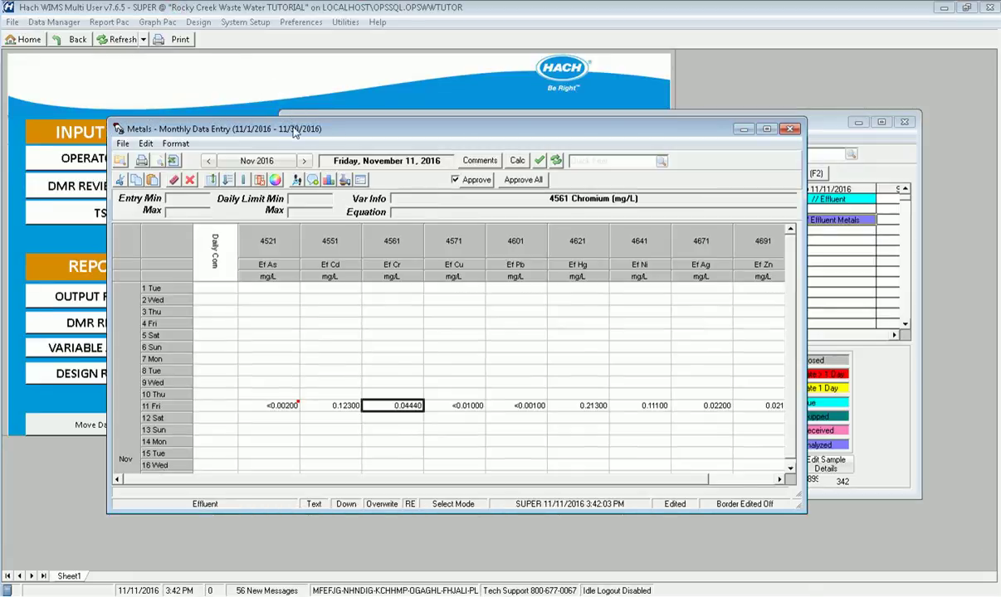
drag(286, 124, 219, 81)
click(797, 249)
click(799, 219)
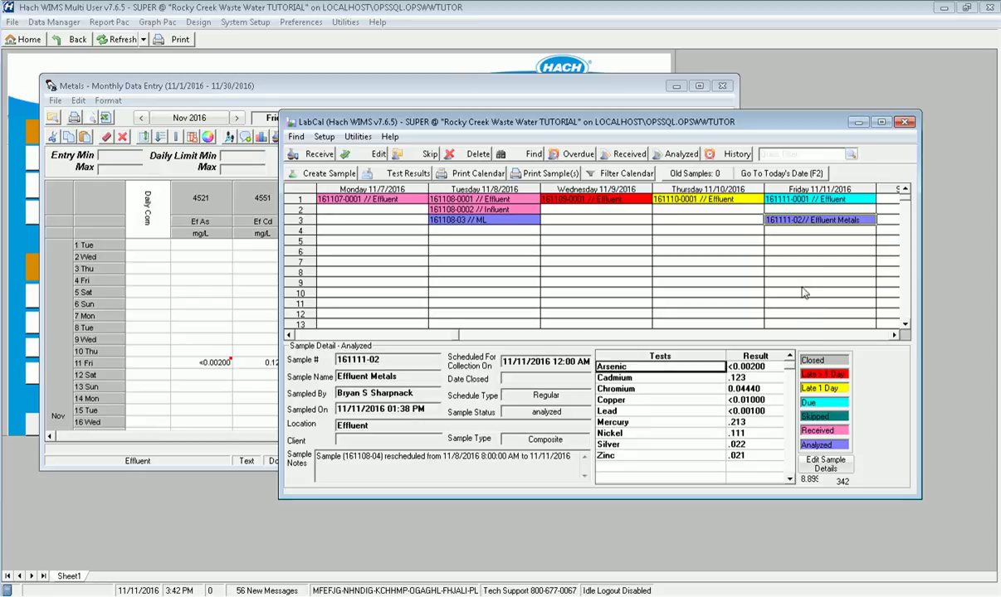
Close sample 161111-02 with the closed date set to now, 11/11/2016 03:42 PM.
double_click(788, 220)
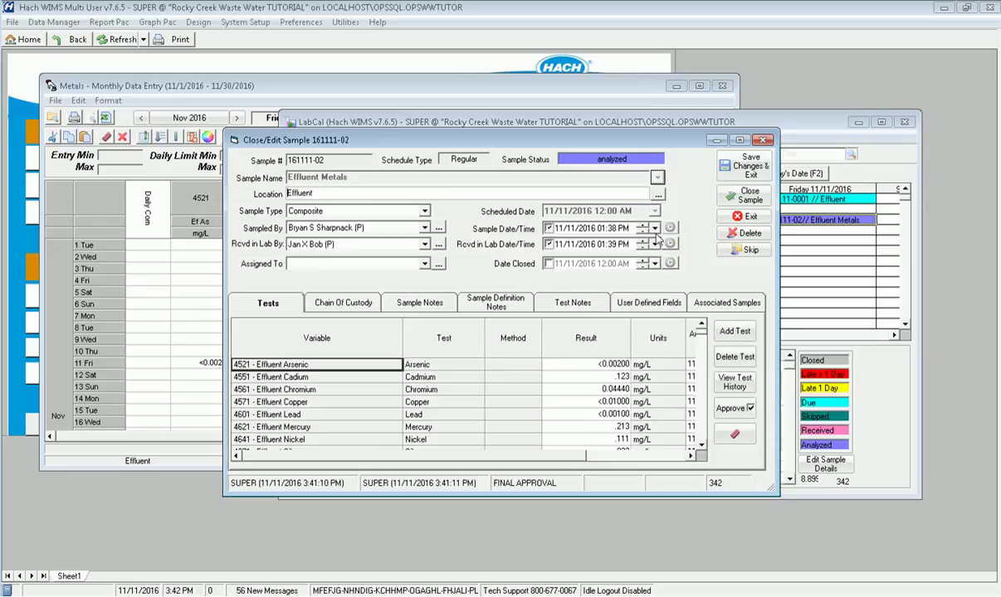
click(548, 264)
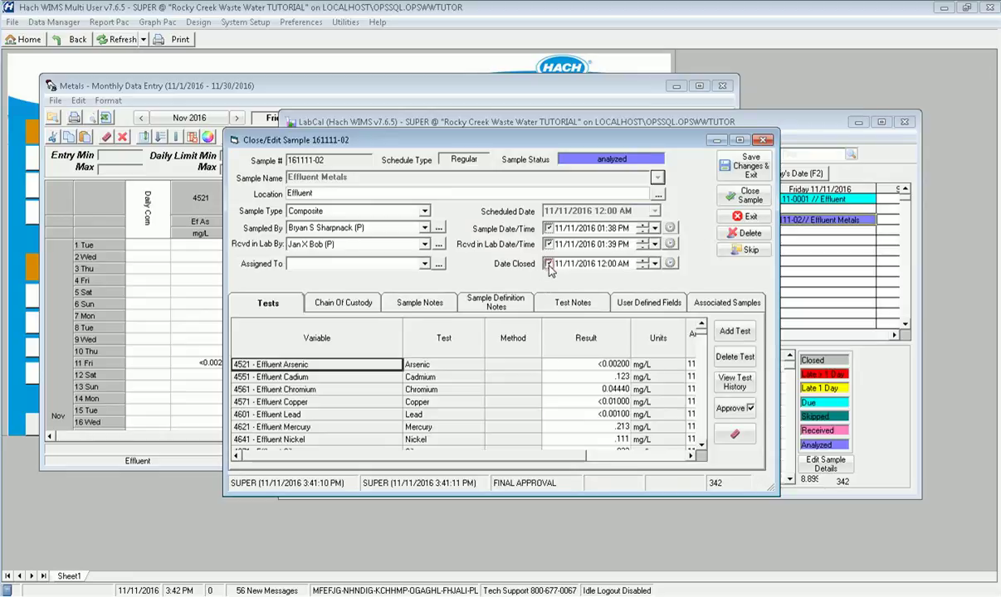
click(669, 264)
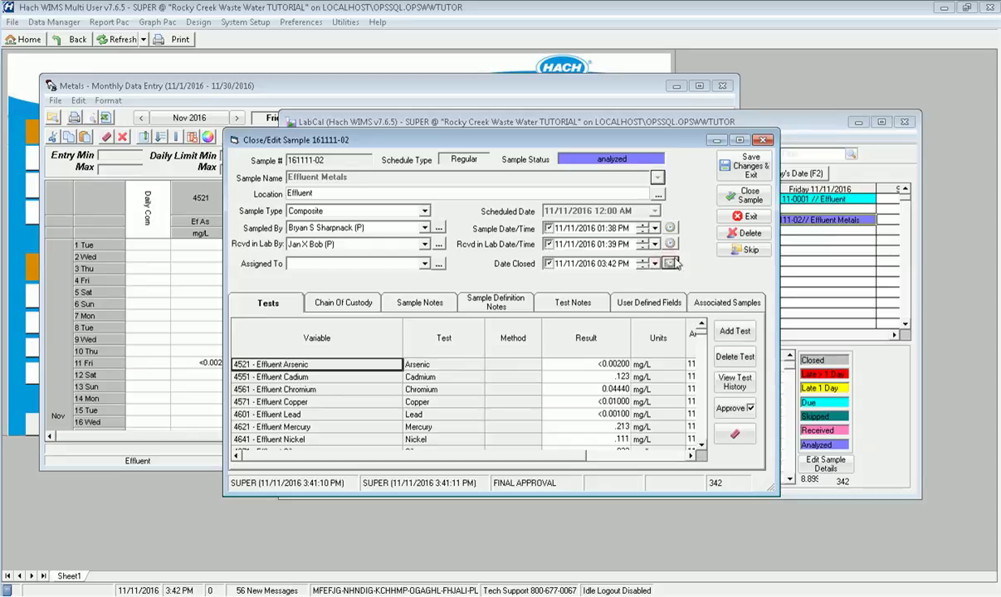
click(728, 201)
click(500, 352)
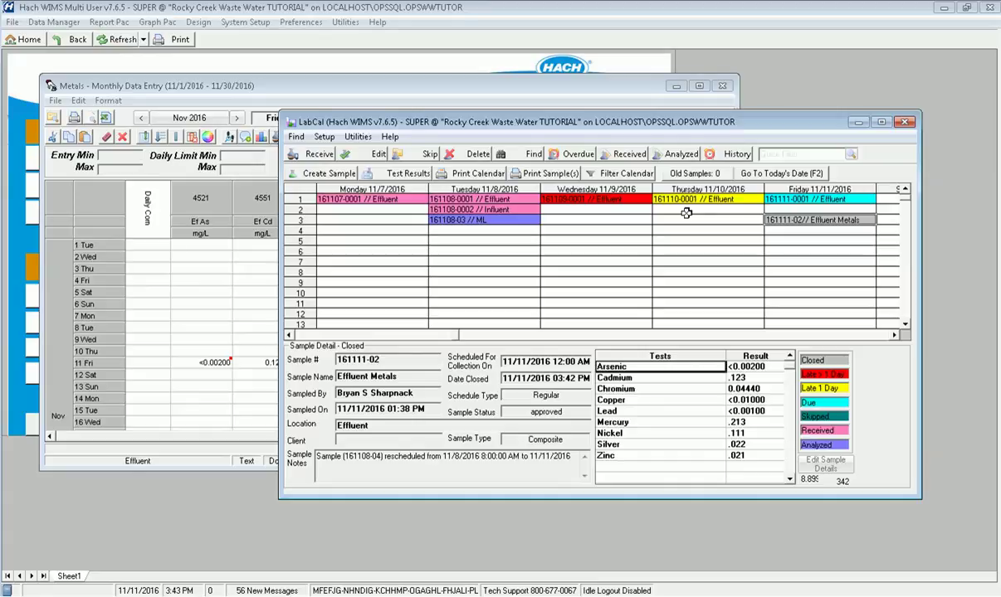
Jump the calendar to today's week, 7/30–8/3/2017, with F2.
key(F2)
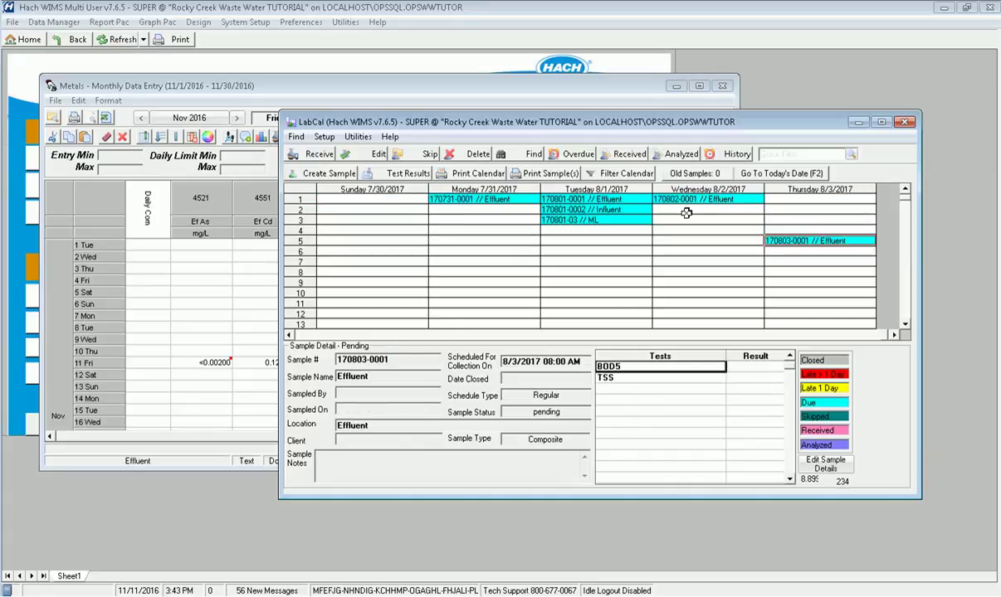